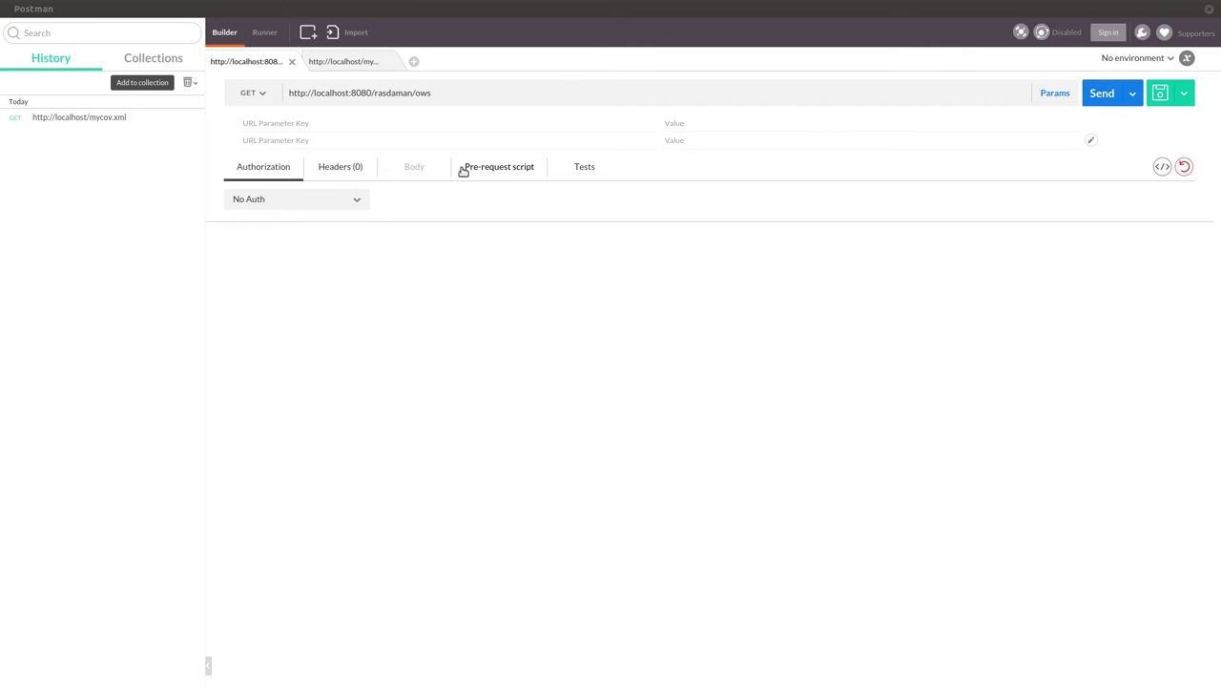
click(324, 68)
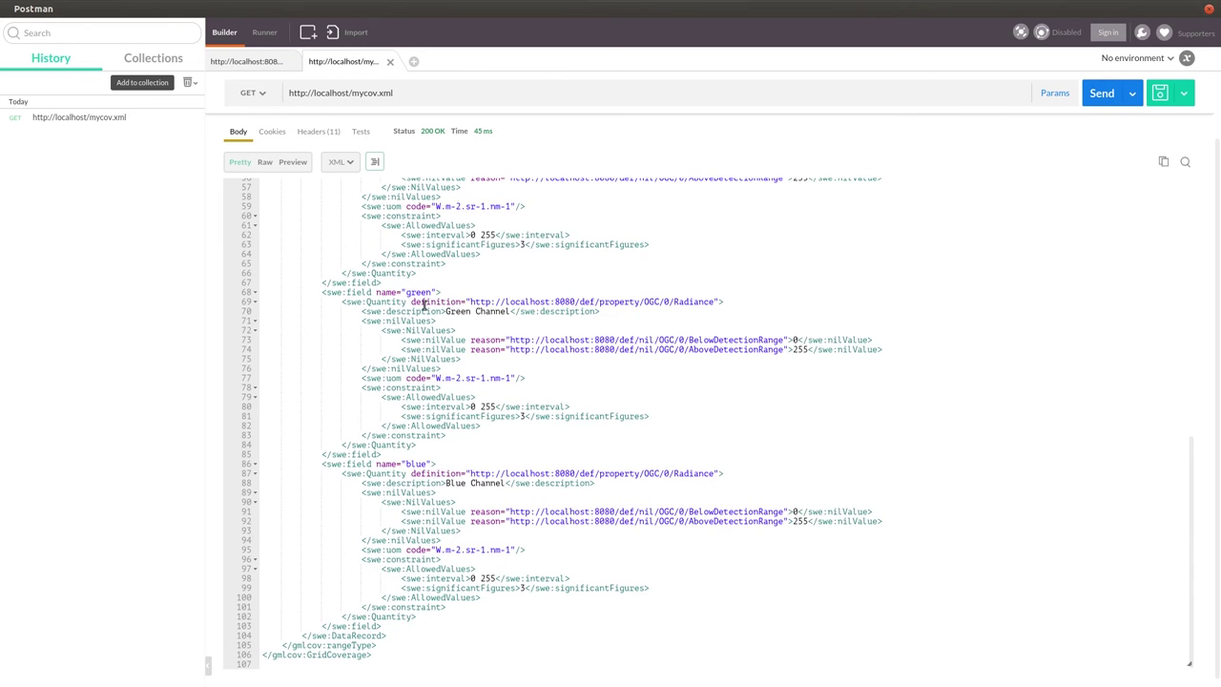
scroll(428, 315, up, 5)
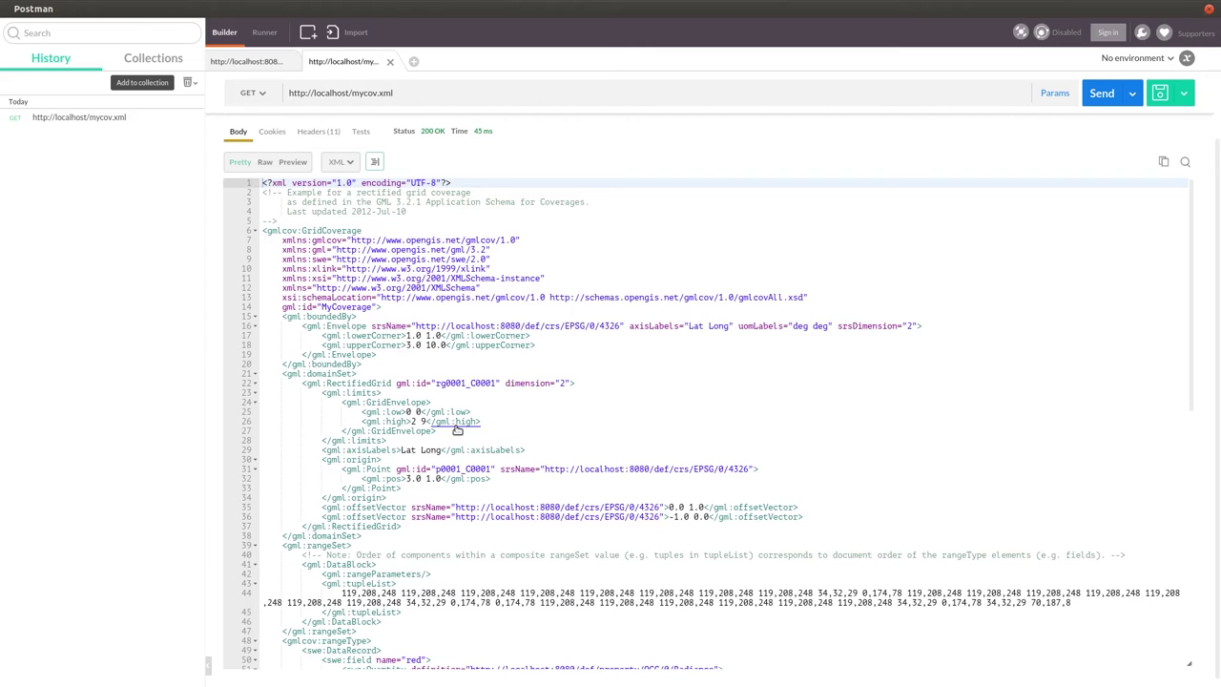
scroll(457, 430, down, 3)
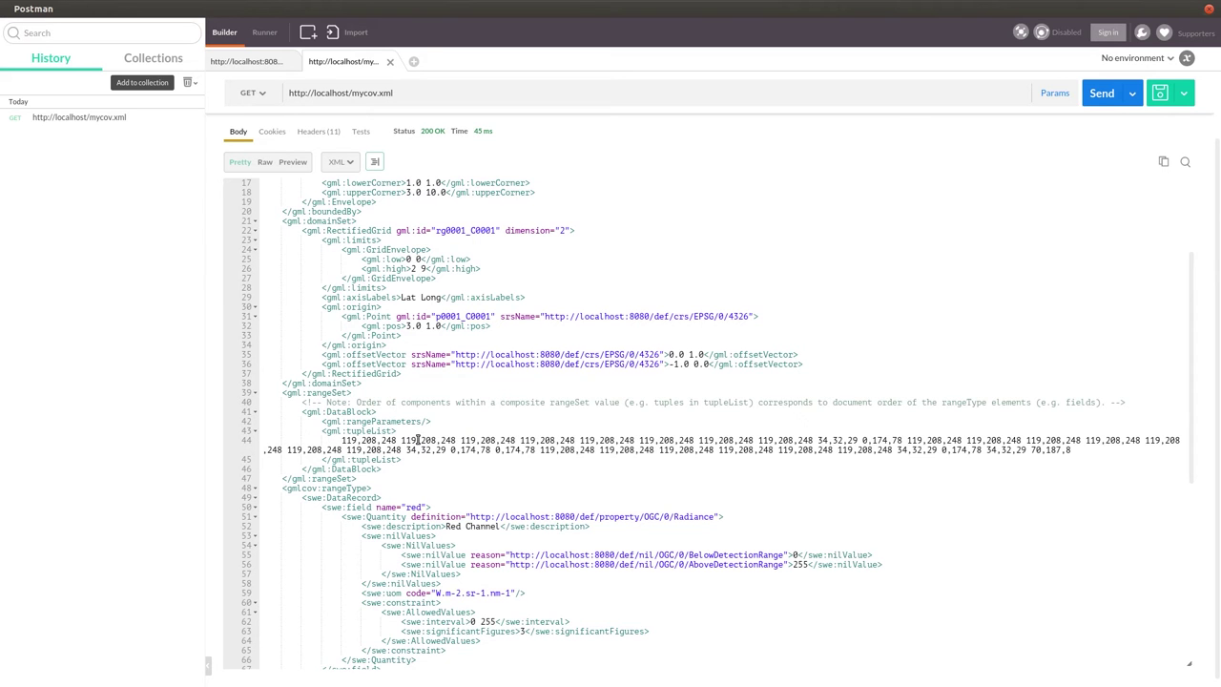
scroll(409, 417, up, 3)
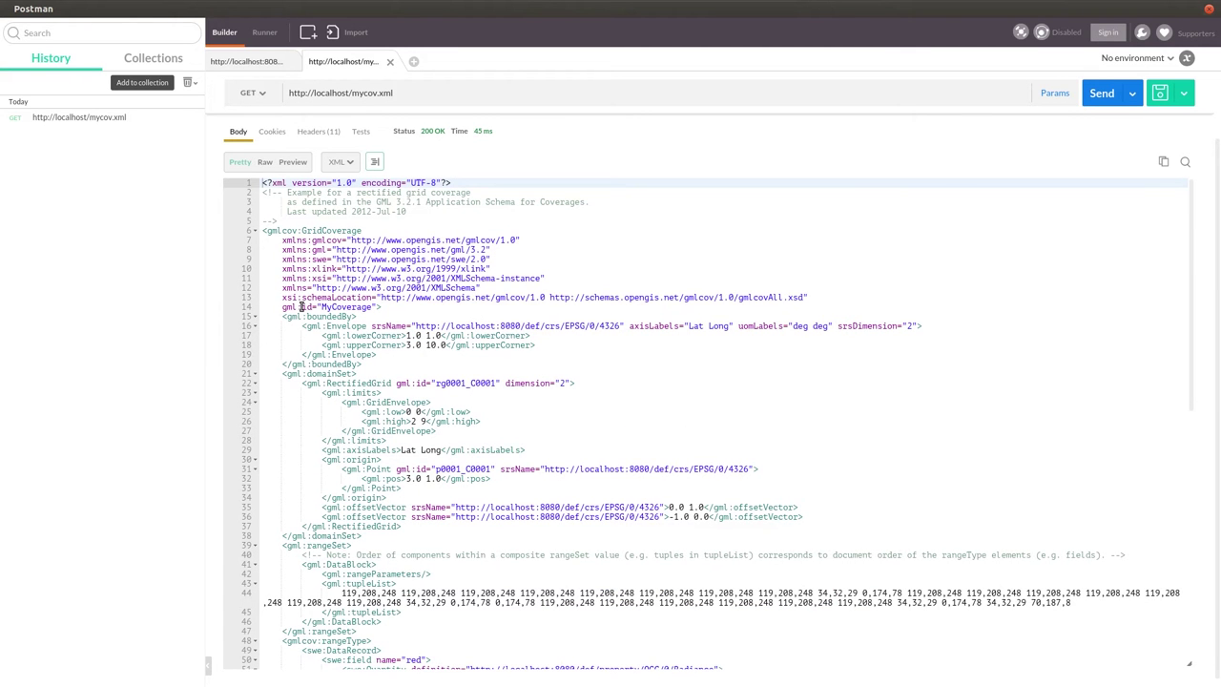
scroll(360, 382, down, 1)
scroll(361, 382, down, 10)
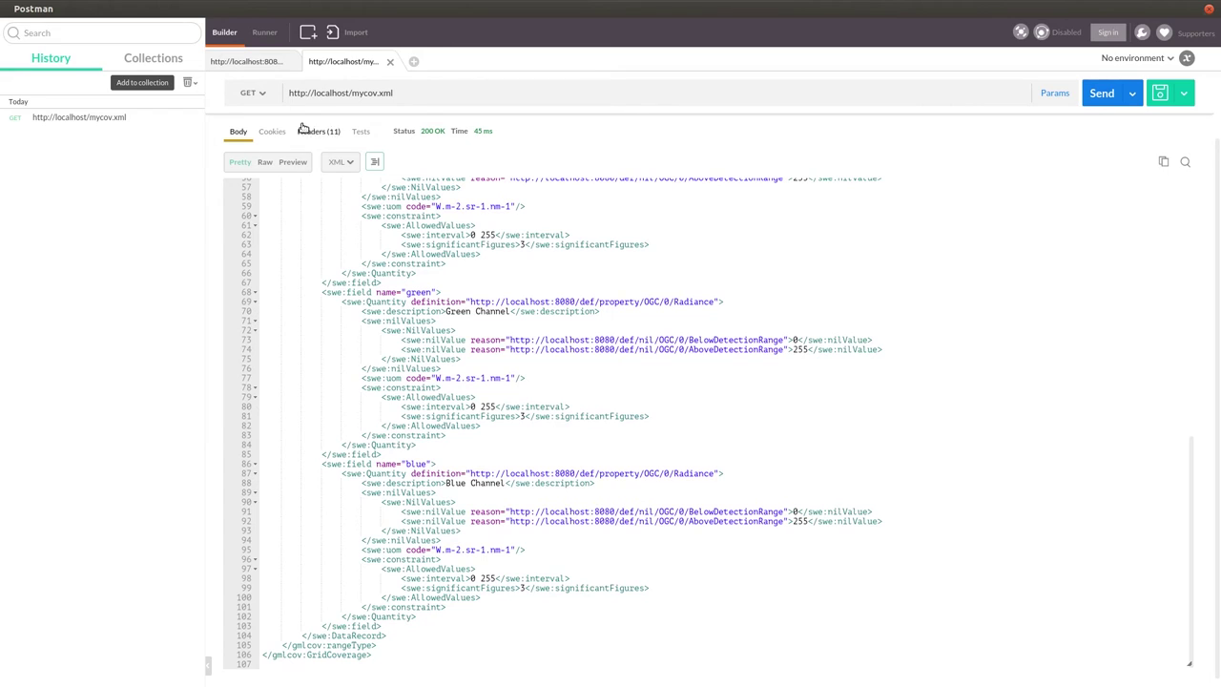
click(246, 61)
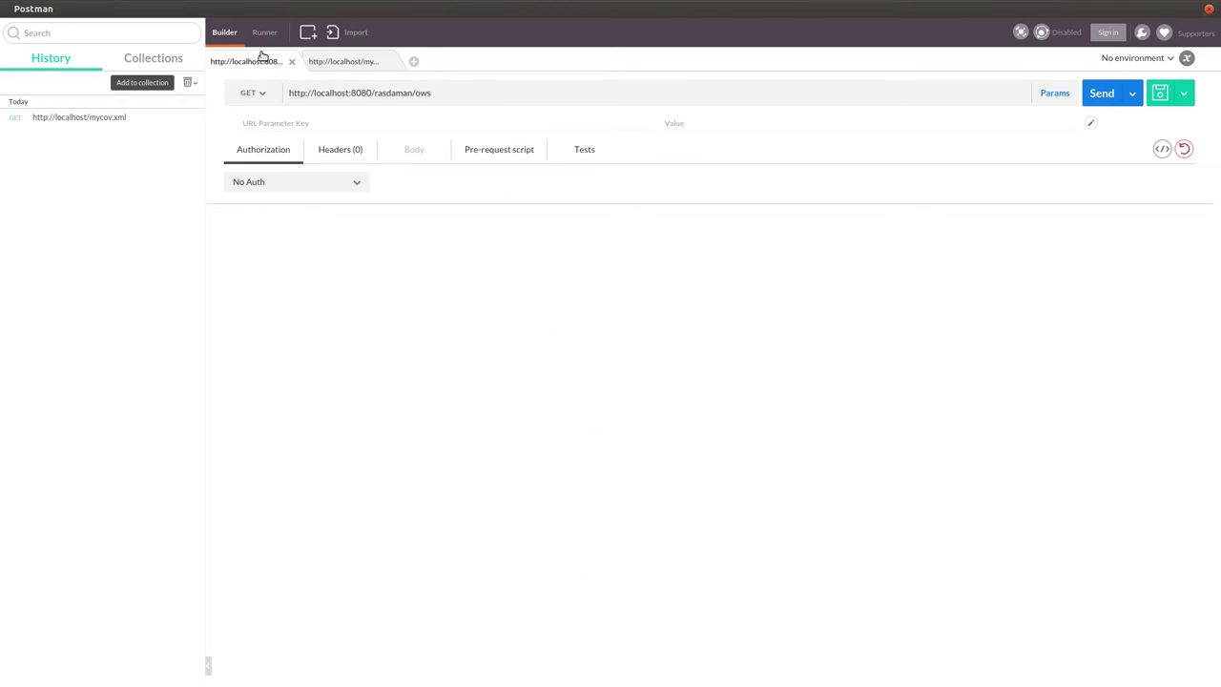
click(393, 124)
text(service)
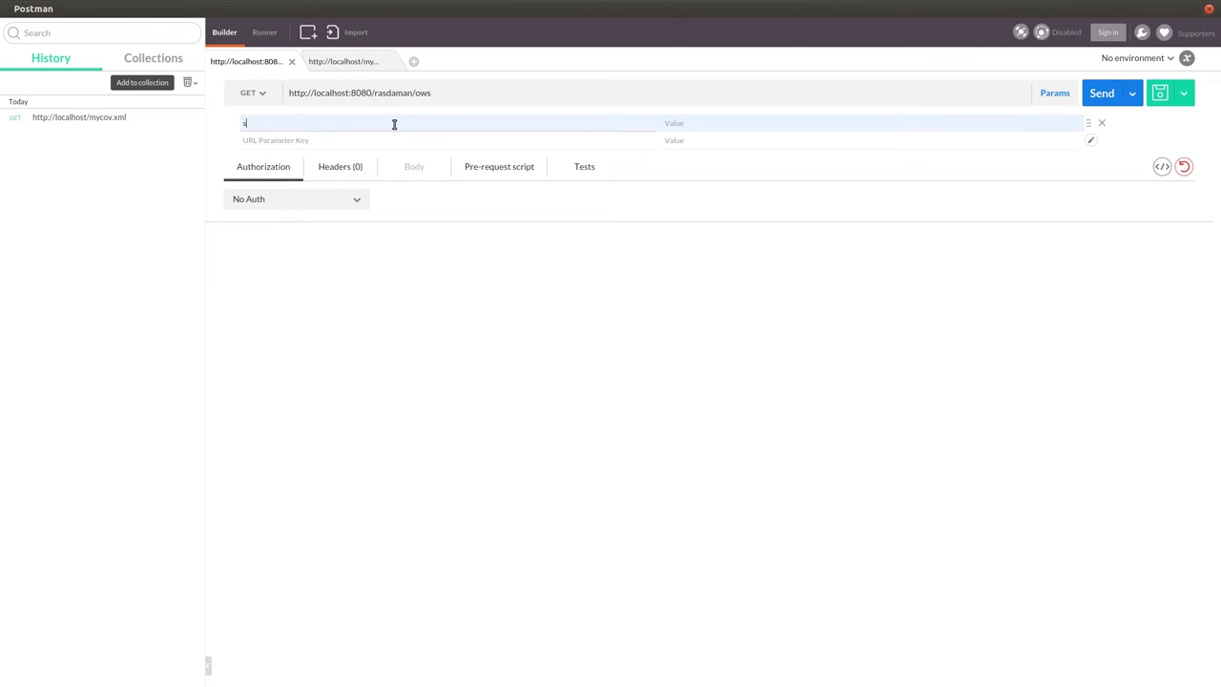
key(Tab)
text(wcs)
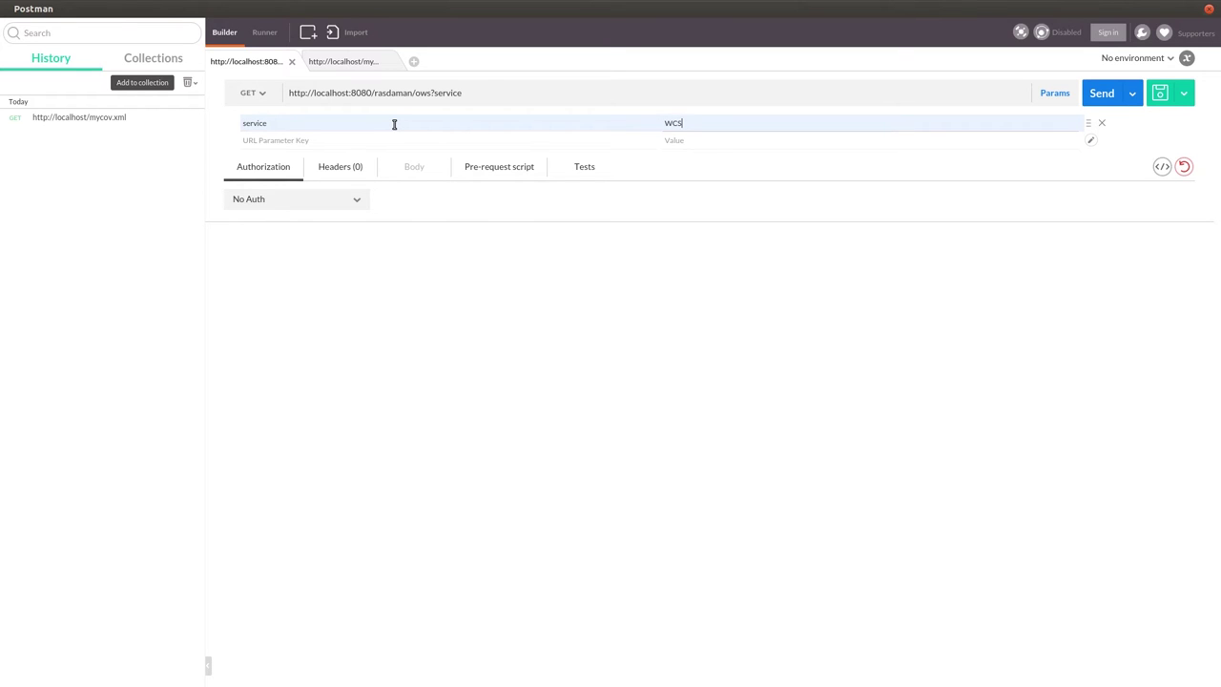
key(Tab)
text(version)
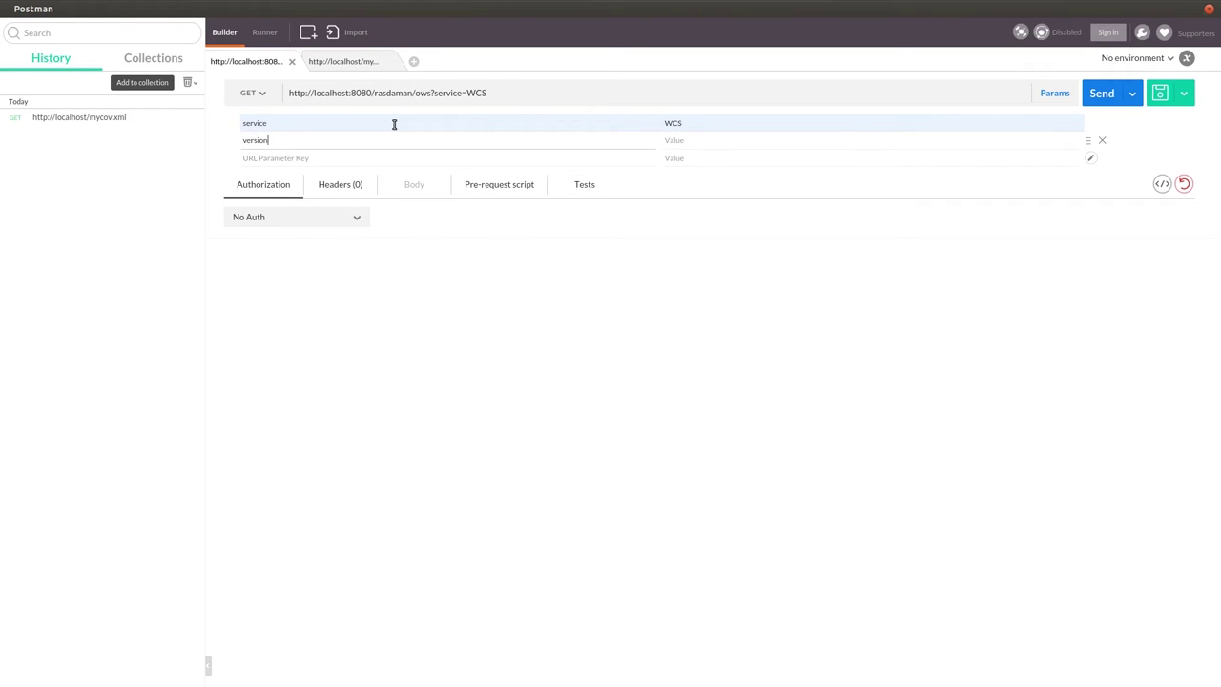
key(Tab)
text(2.0.1)
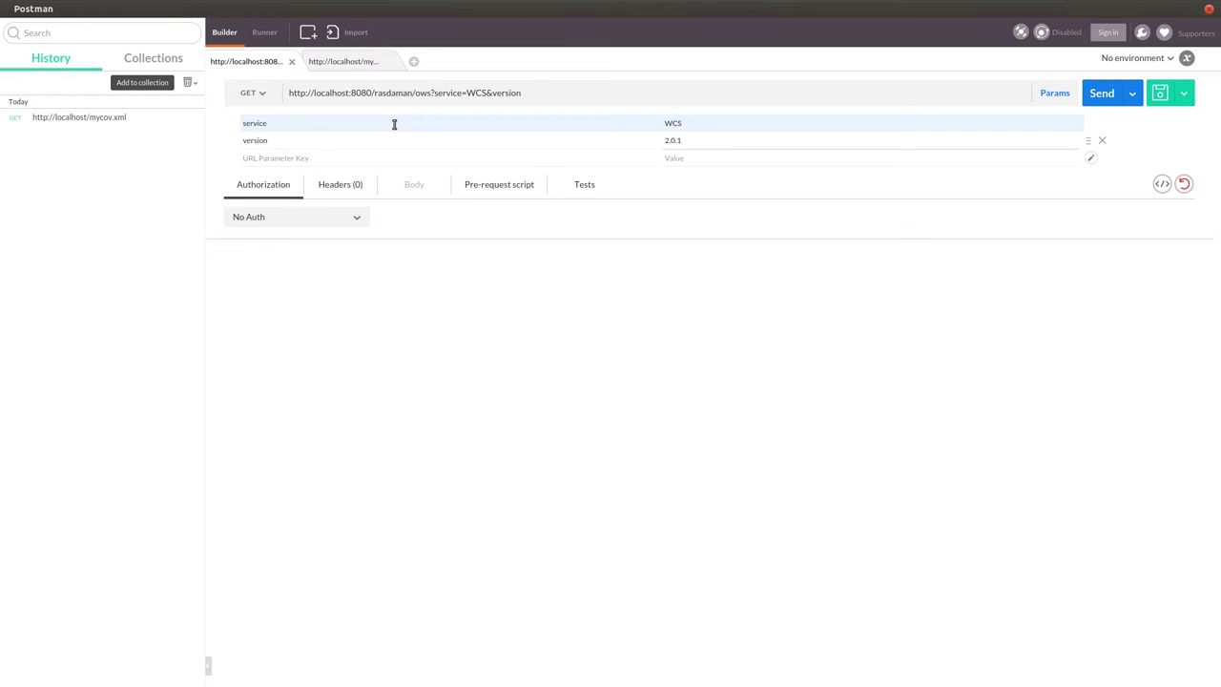
key(Tab)
text(request)
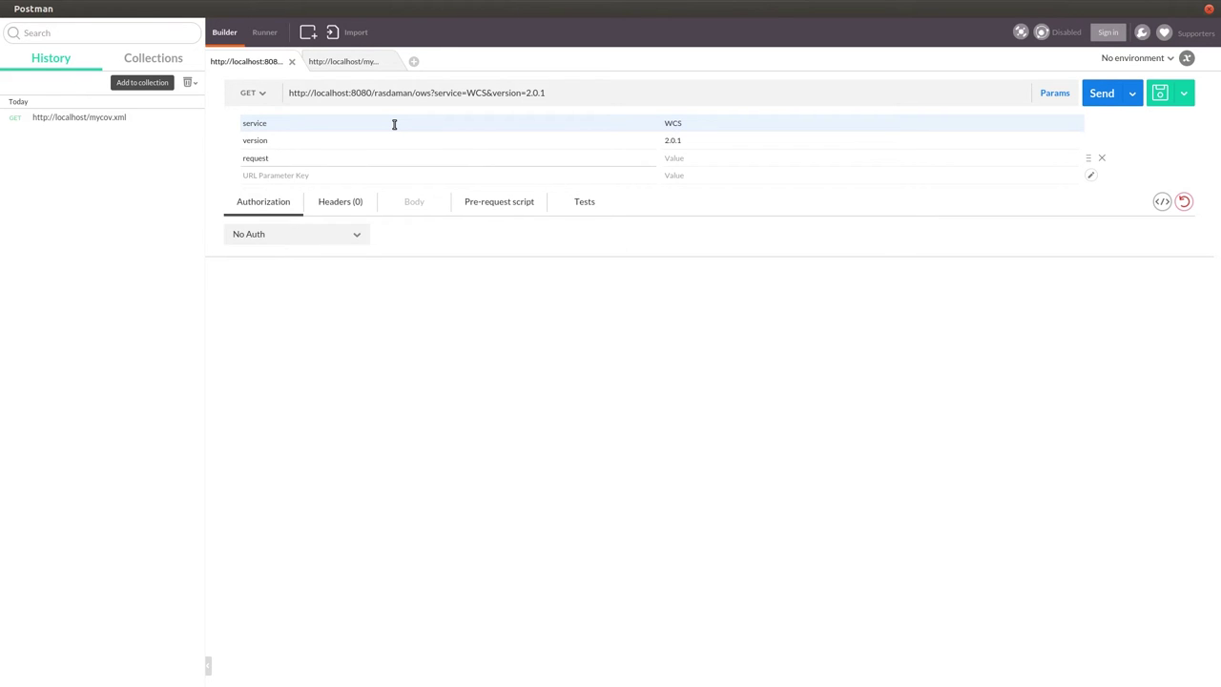
key(Tab)
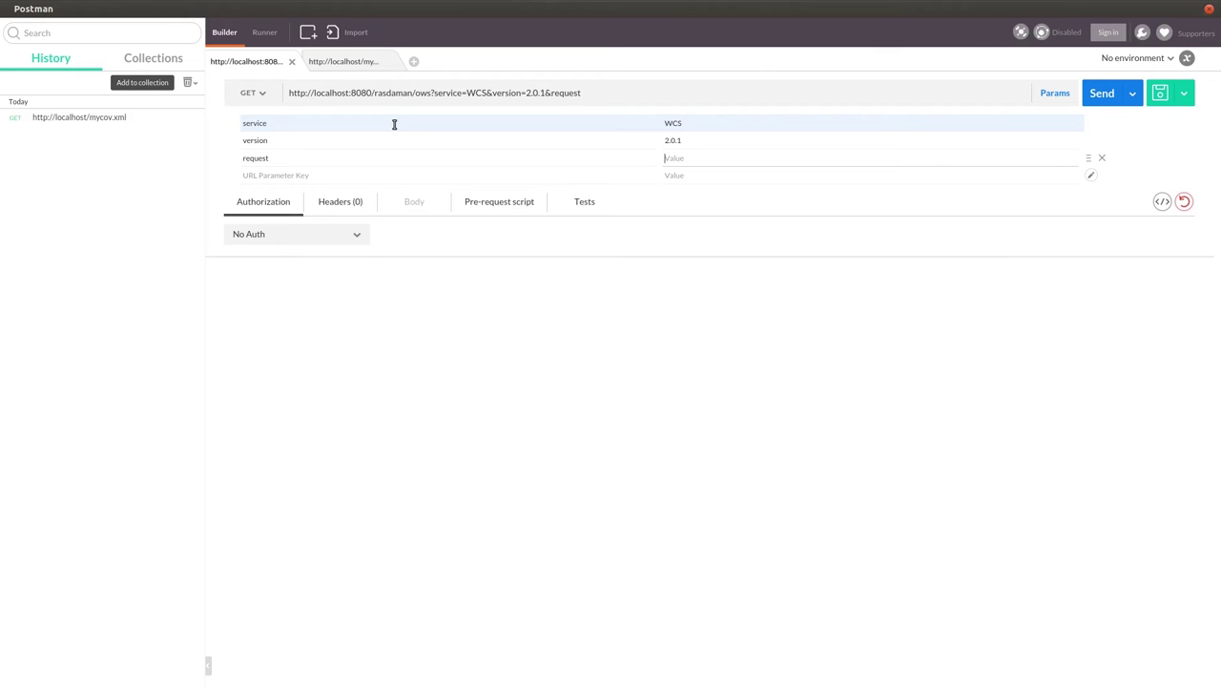
text(InsertCoverage)
key(Tab)
text(cover)
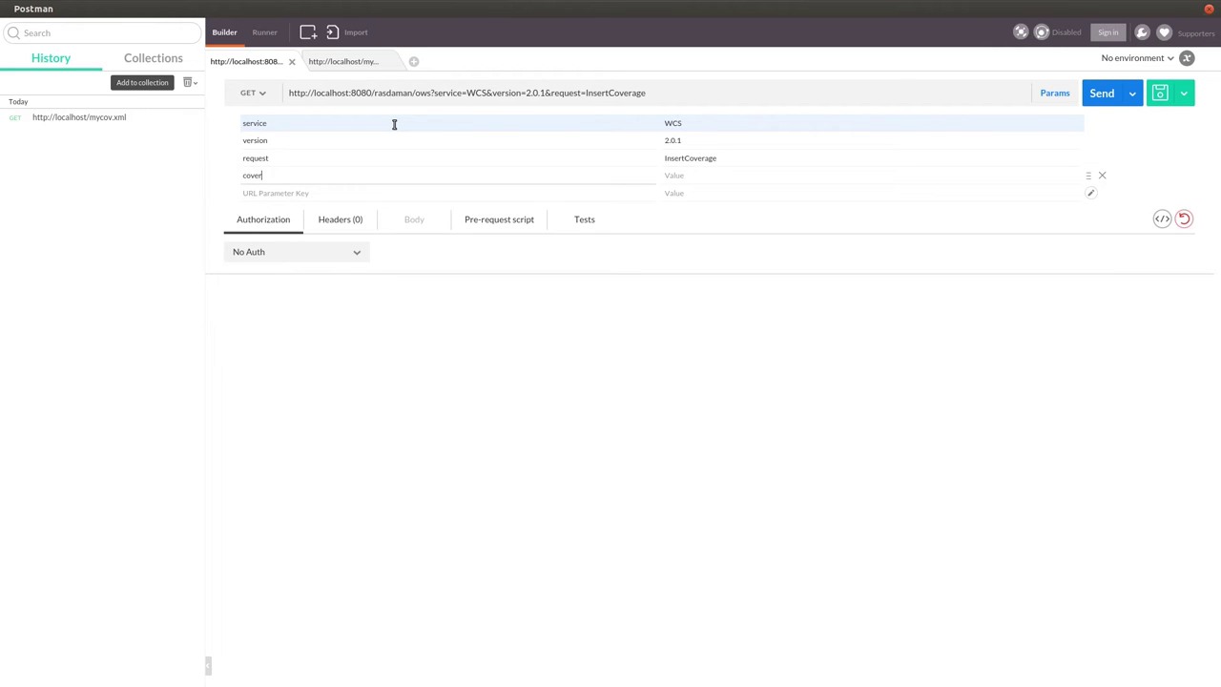
text(ageRef)
key(Tab)
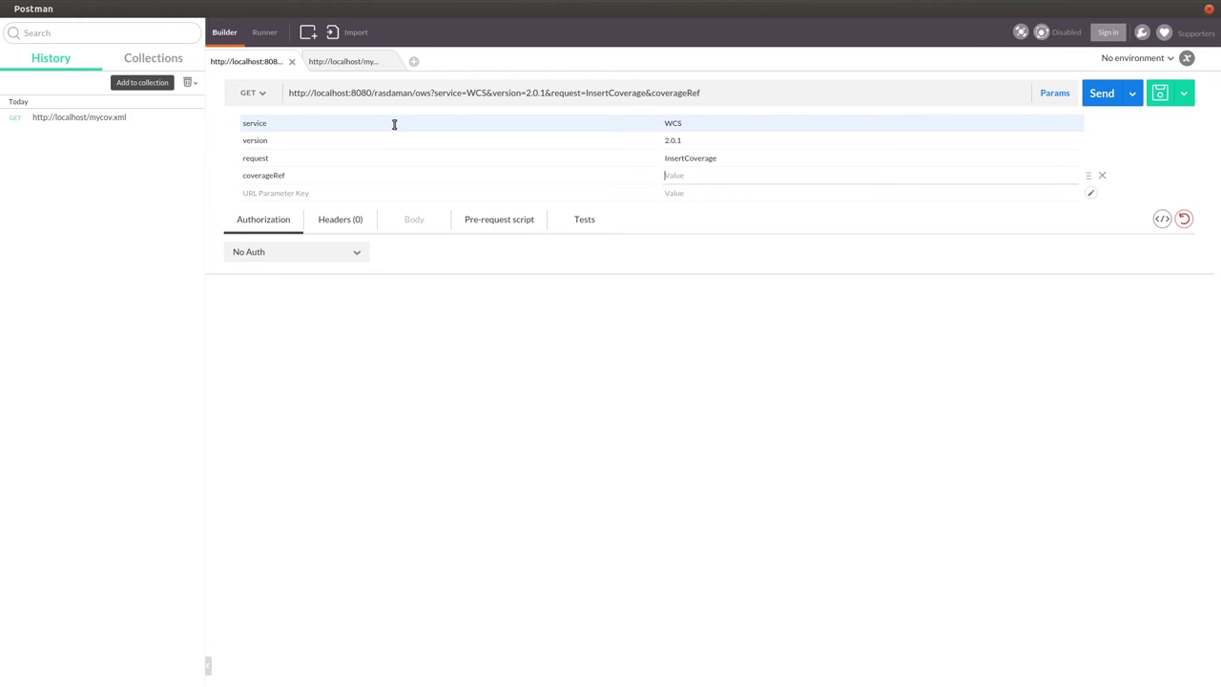
text(http://localhost/mycov.xml)
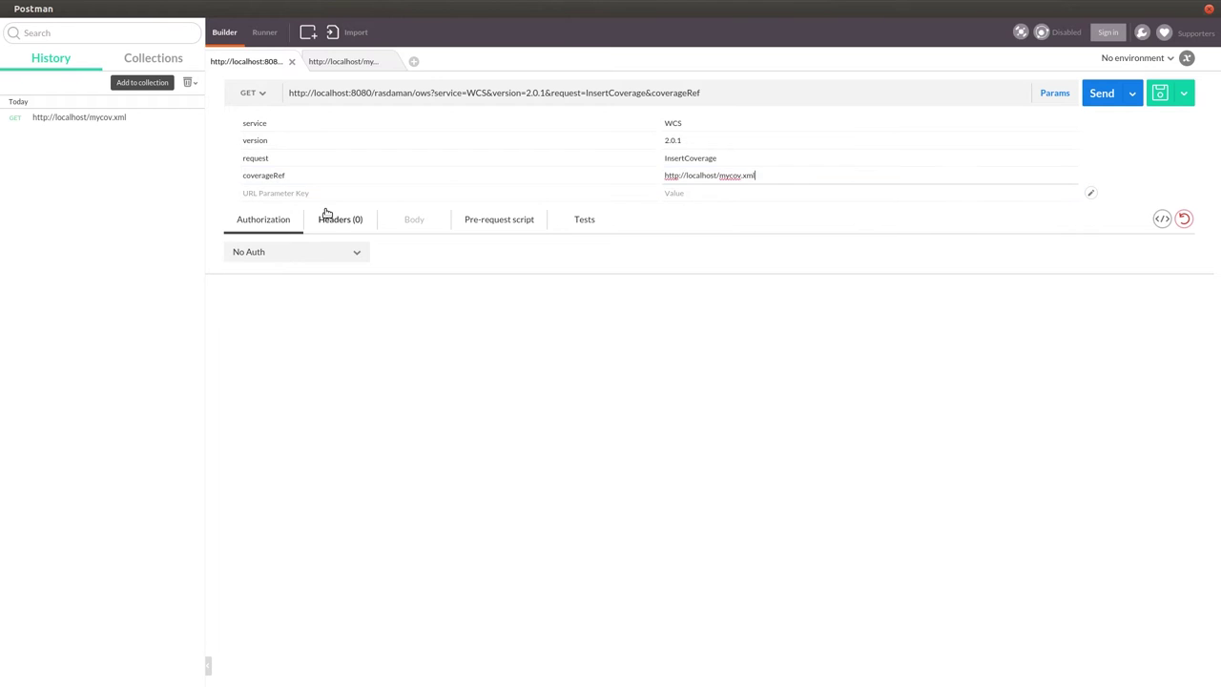
Step: Send the InsertCoverage request for mycov.xml to the rasdaman server
click(329, 62)
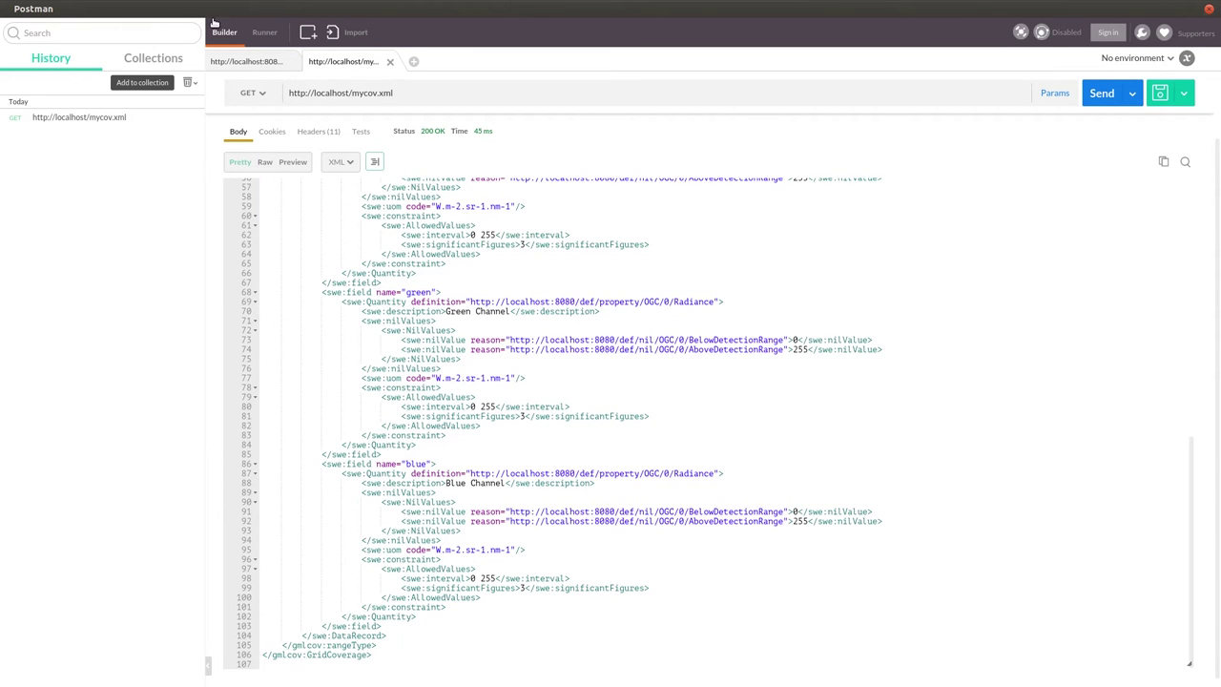
click(235, 68)
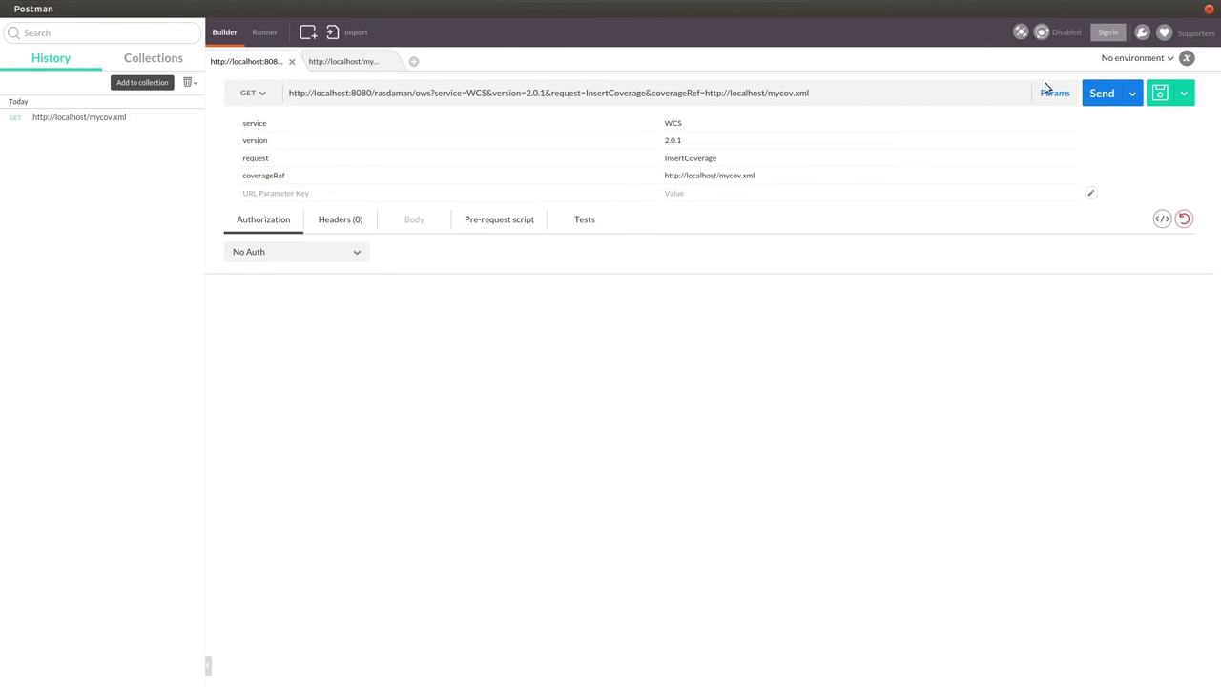
click(1100, 96)
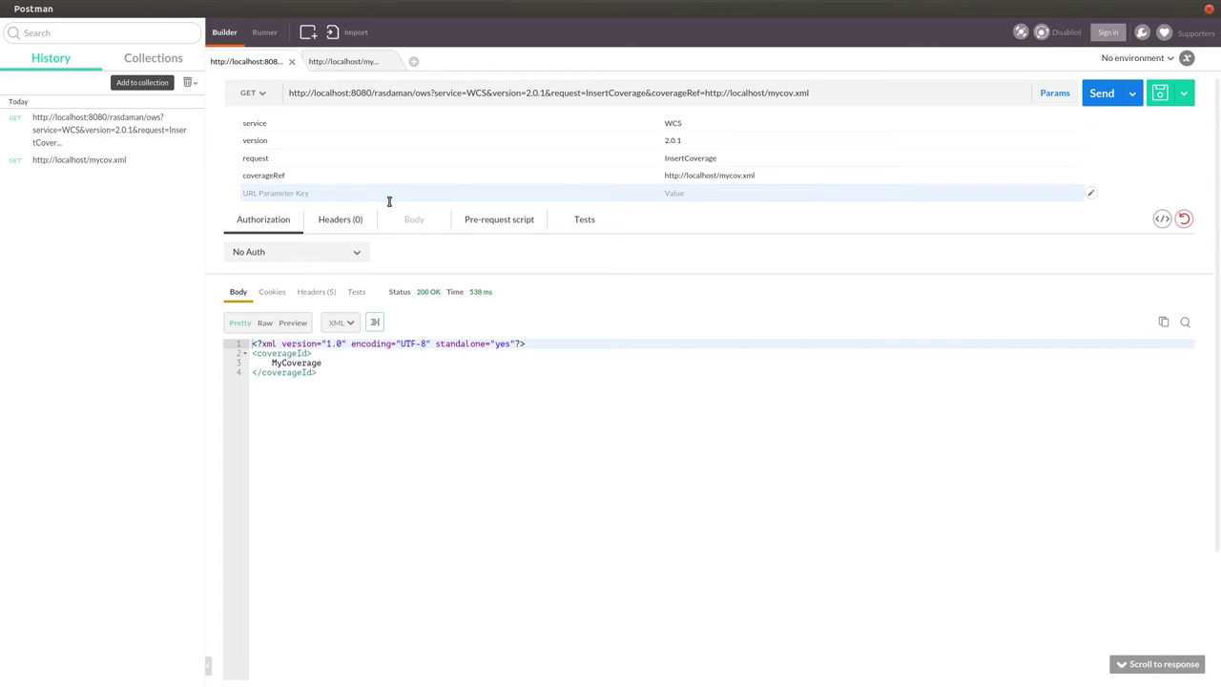
Step: Check the gml:id attribute of the root GridCoverage element in the mycov.xml response
click(347, 61)
scroll(358, 215, up, 10)
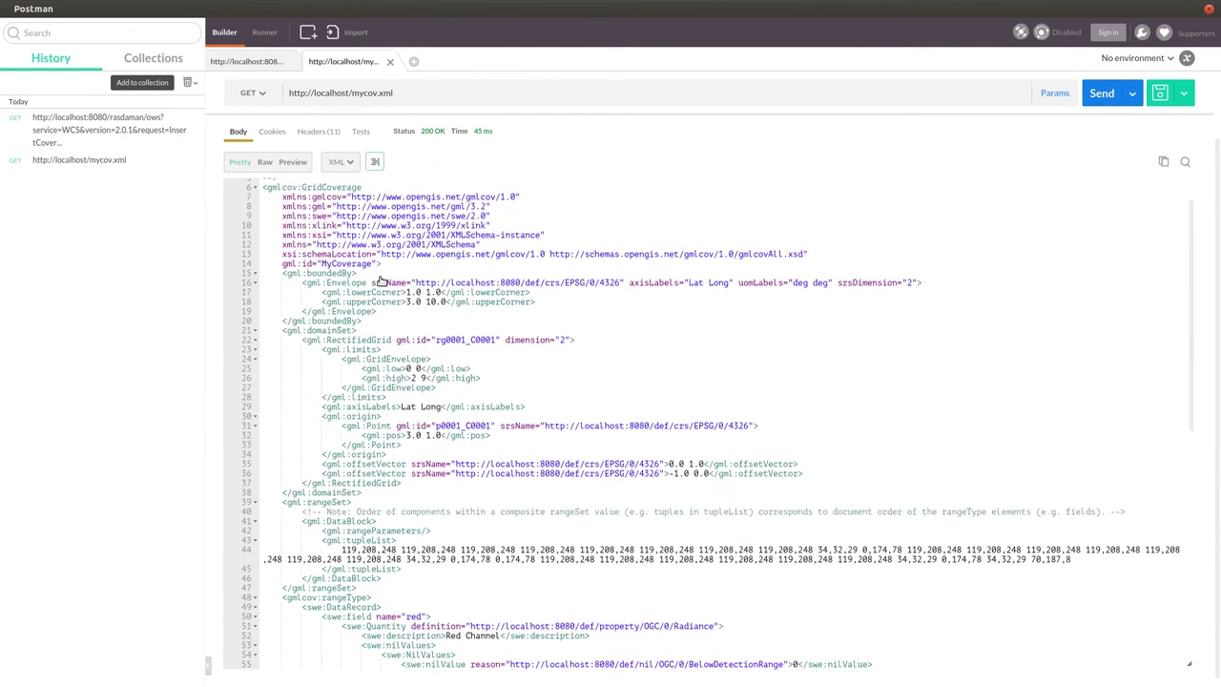
drag(271, 306, 418, 306)
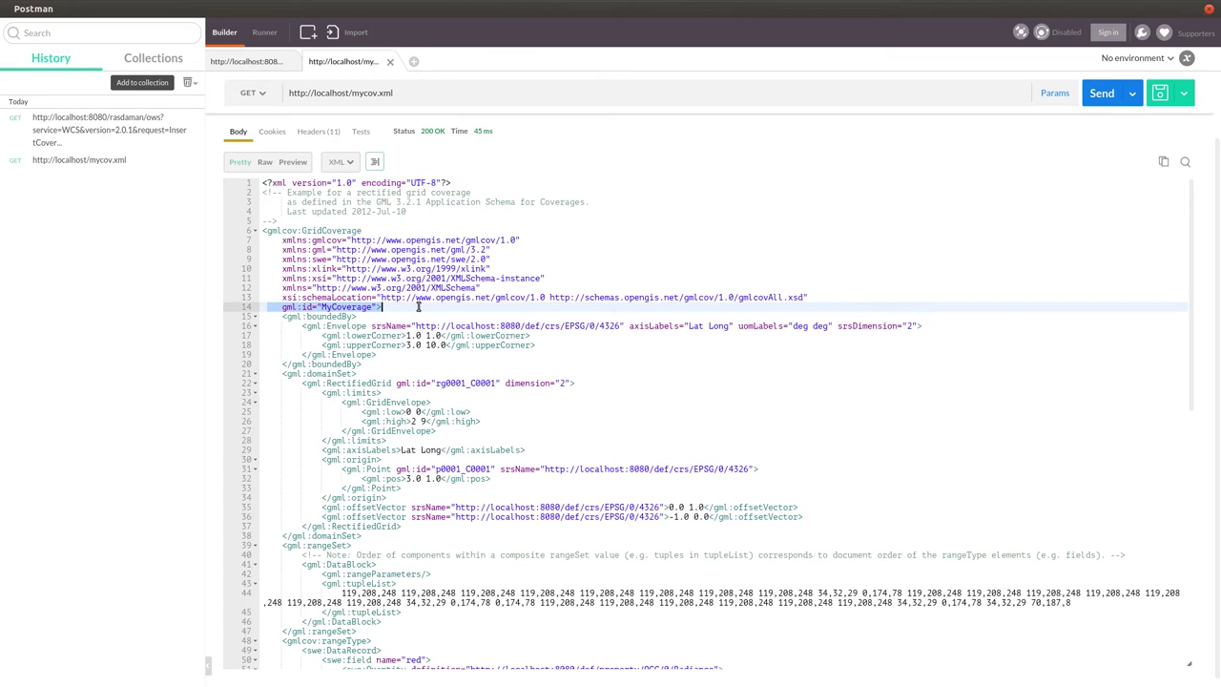
Step: Add a URL parameter with the key useId to the InsertCoverage request
click(263, 63)
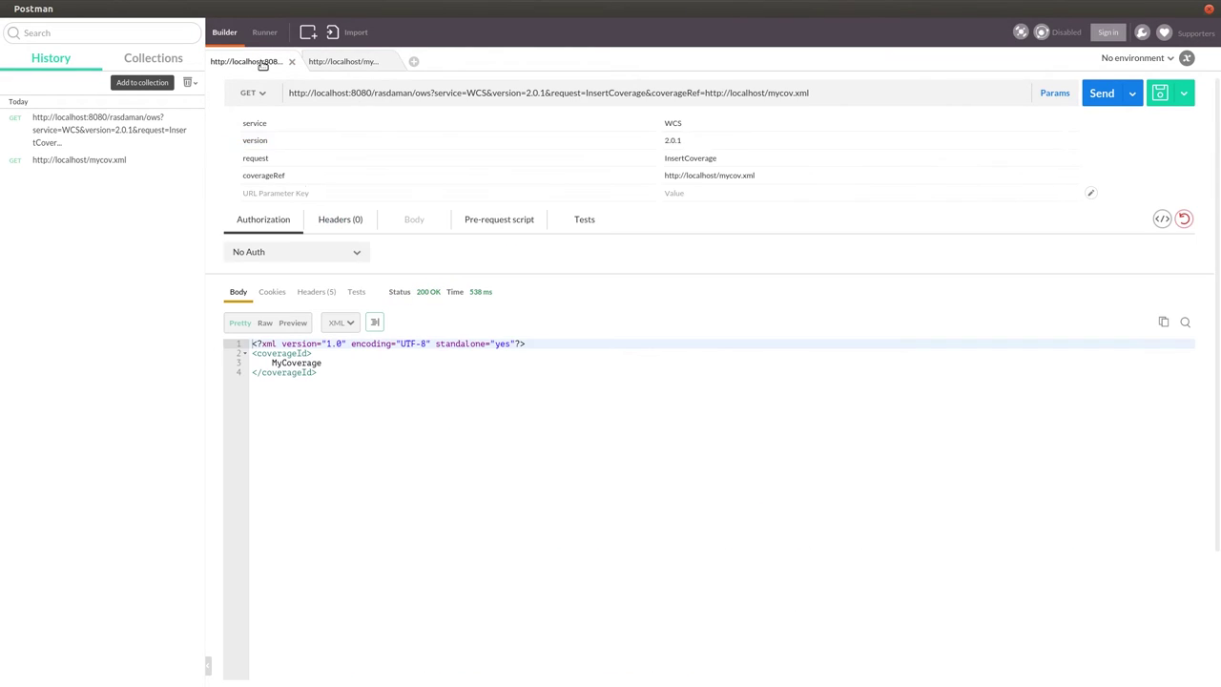
click(306, 191)
text(useId)
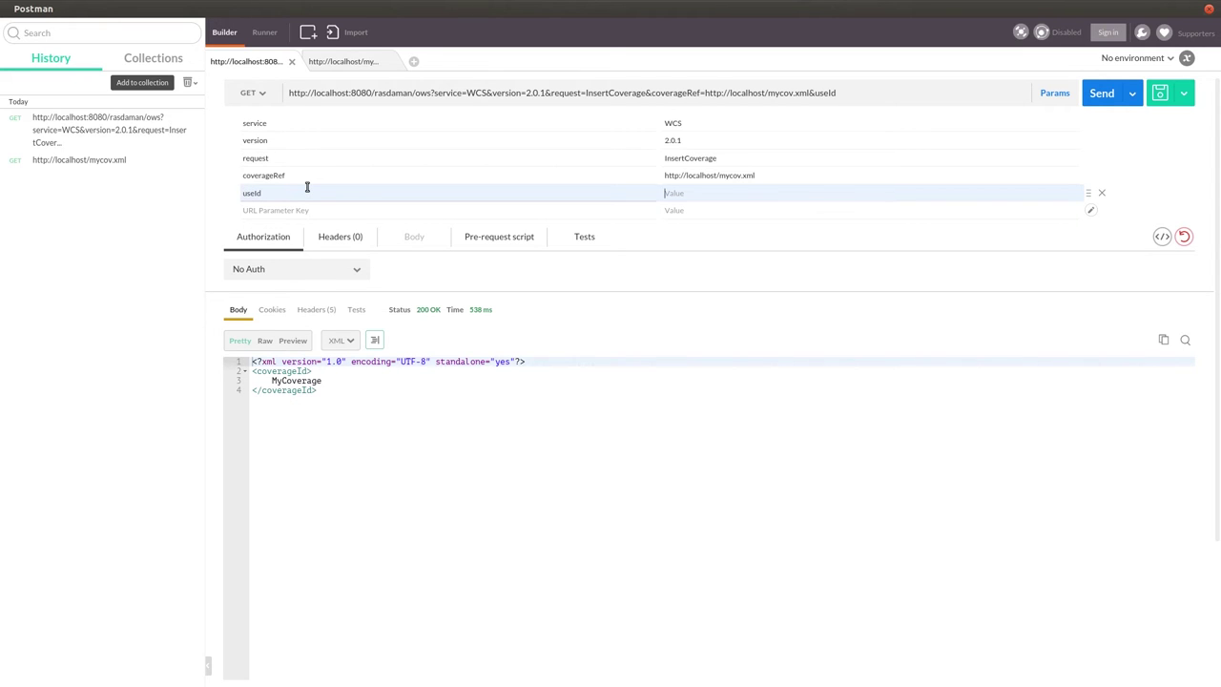
key(Tab)
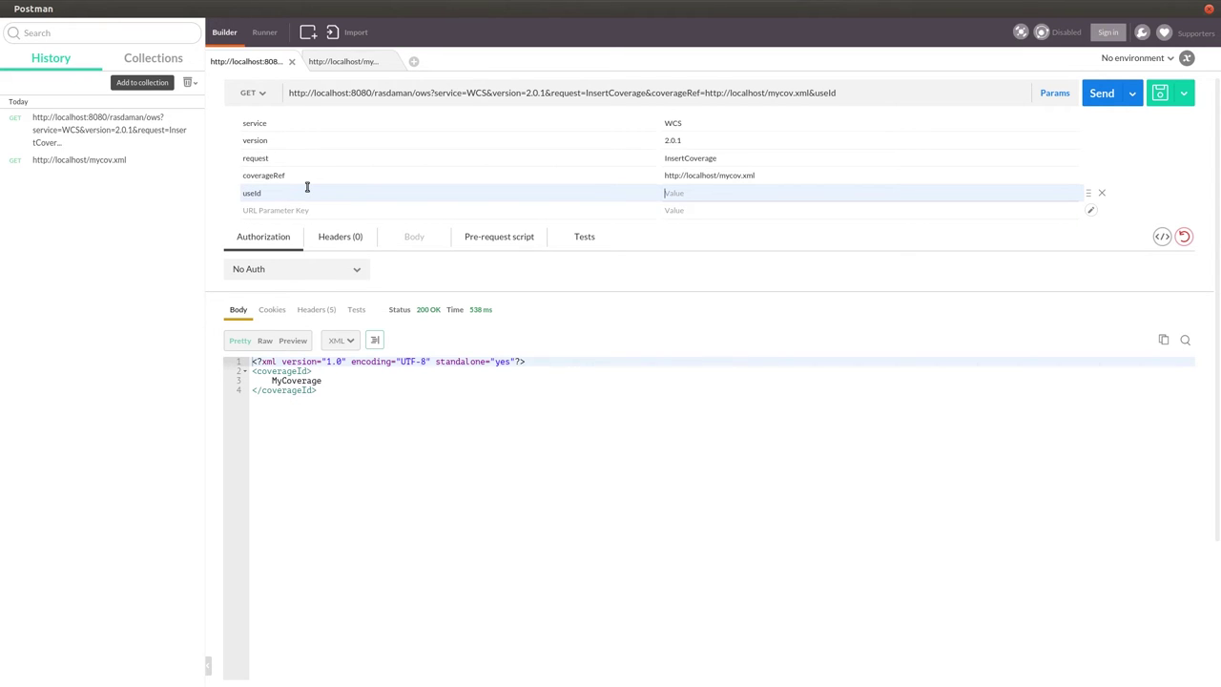
text(existing)
key(BackSpace)
key(BackSpace)
key(BackSpace)
key(BackSpace)
key(BackSpace)
key(BackSpace)
key(BackSpace)
key(BackSpace)
Step: Set the useId parameter to new and send the InsertCoverage request
text(new)
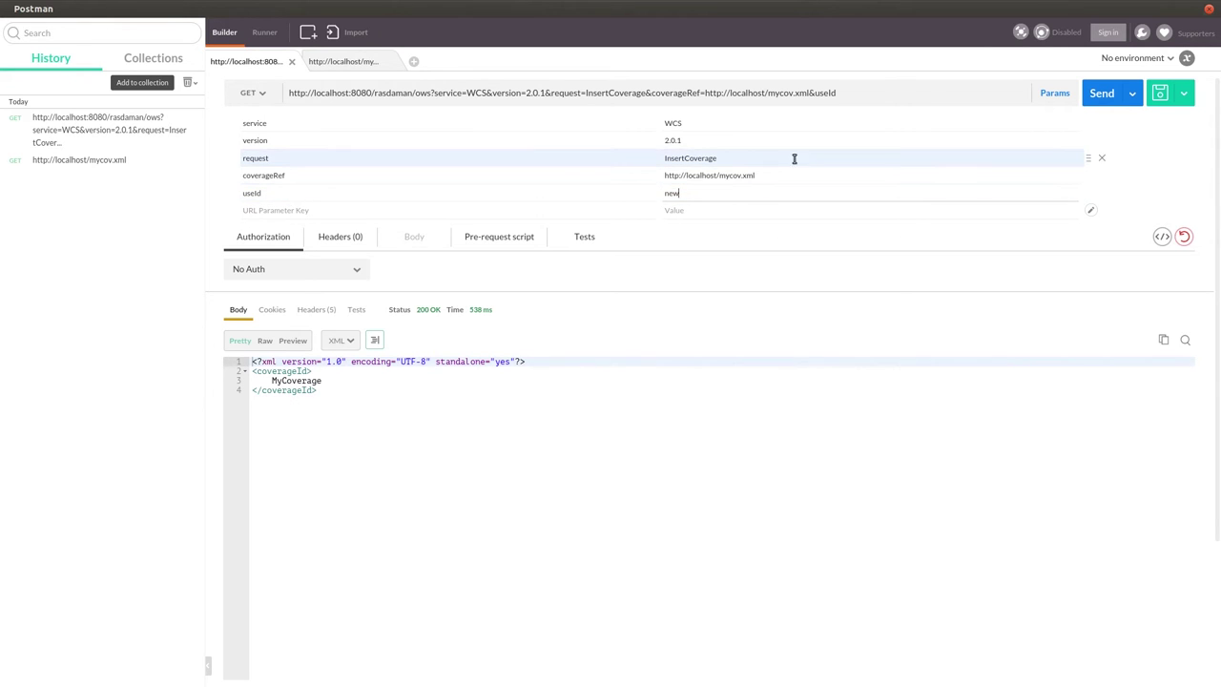
key(Tab)
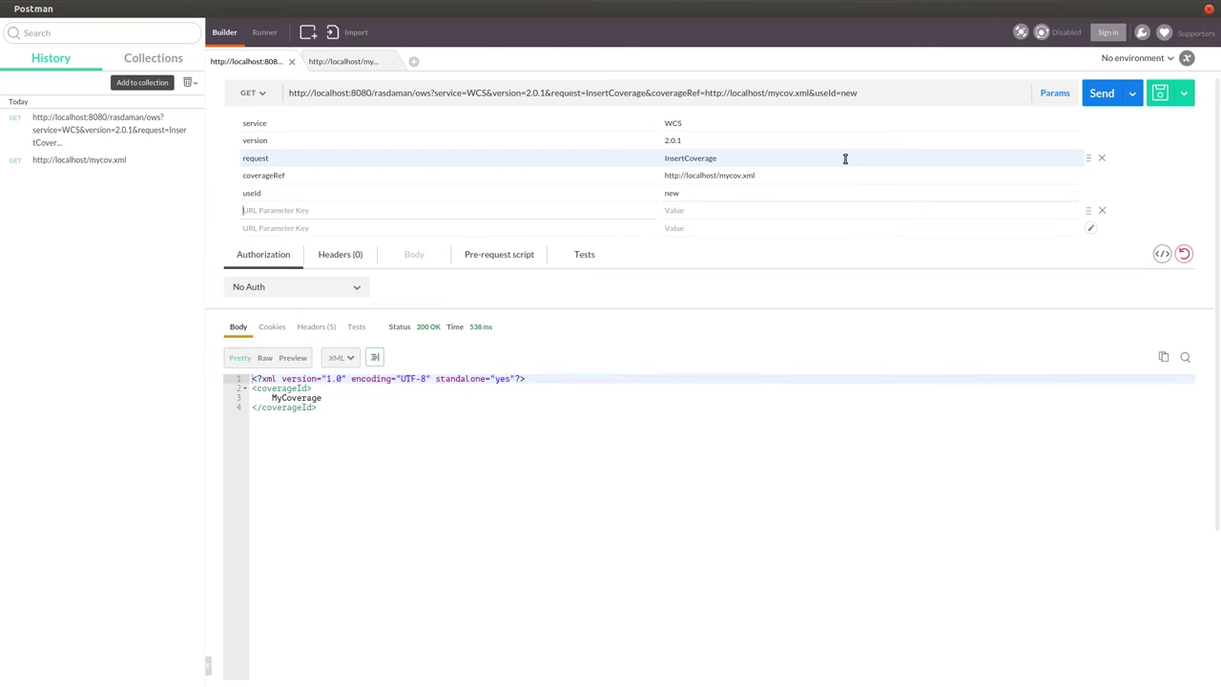
click(1102, 95)
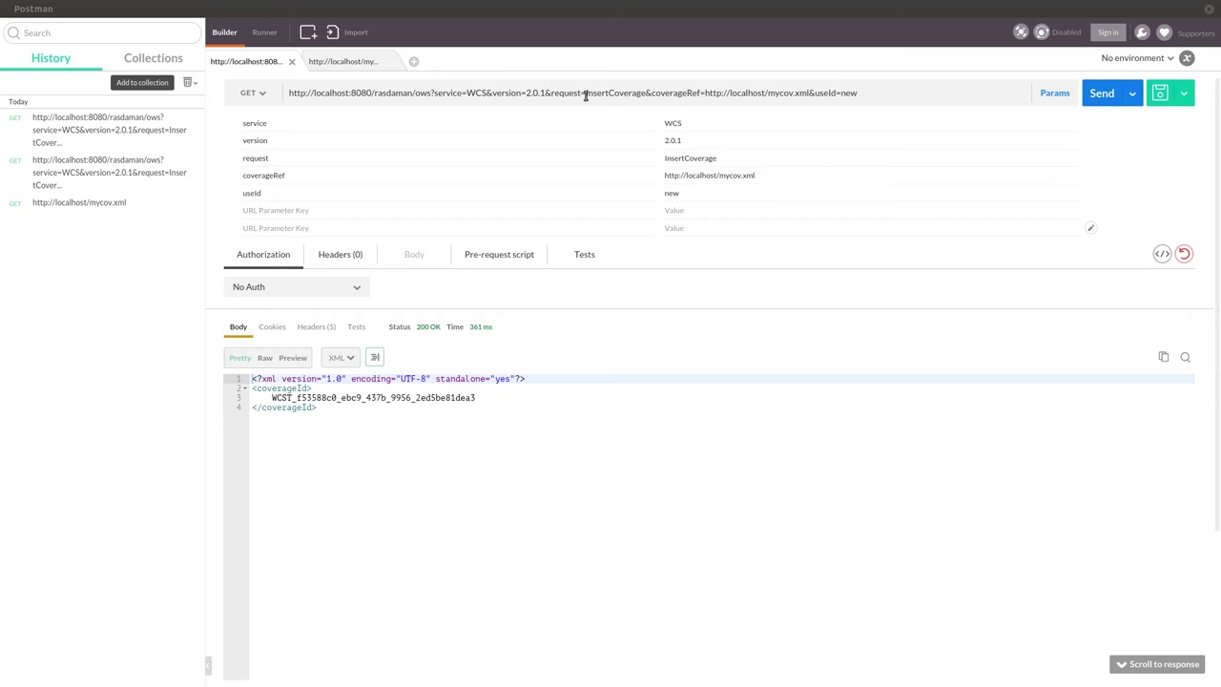
Step: Replace the InsertCoverage part of the URL with request=GetCapabilities, send the request and review the coverage summaries in the response
drag(584, 93, 945, 119)
text(=GetCoverage&coverageId=multiband&scaleaxis=Lat(20)&format=image/tiff)
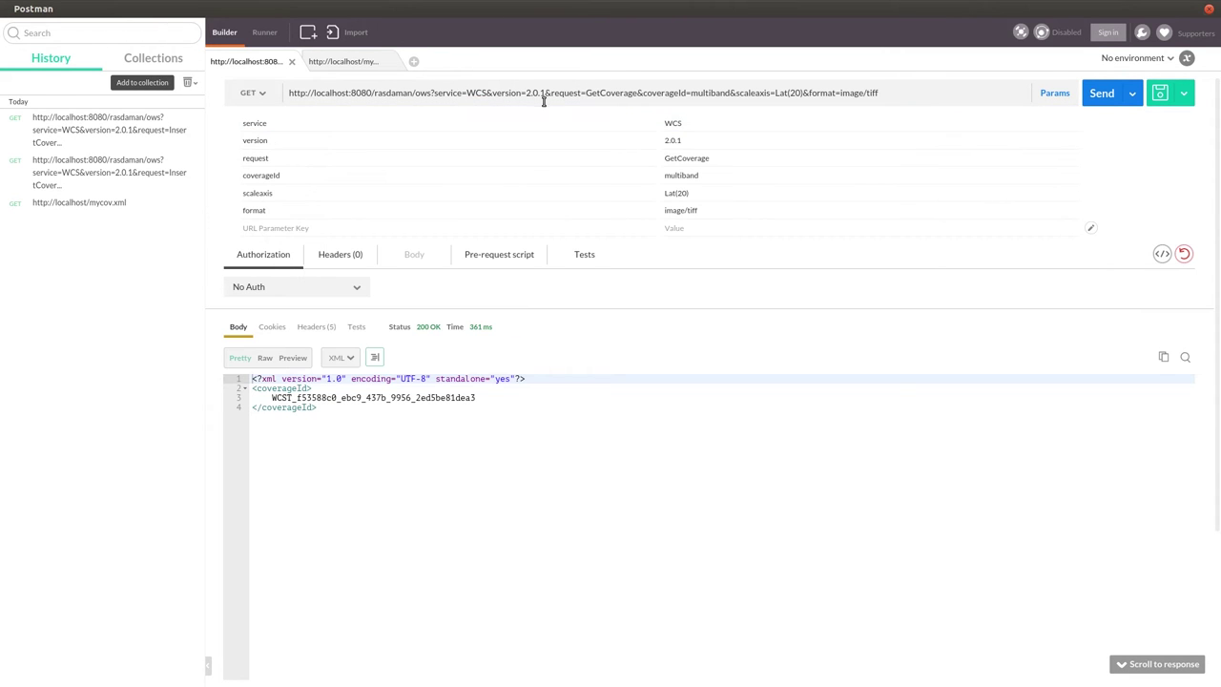
drag(600, 92, 1020, 136)
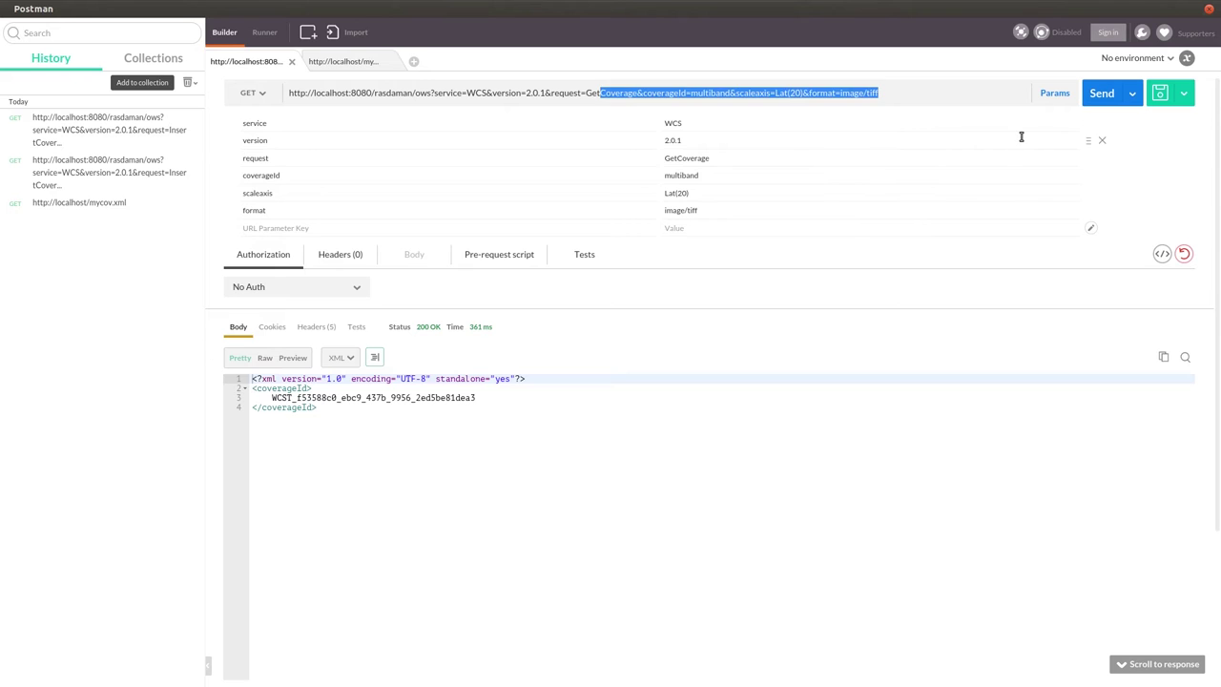
text(Capabilit)
text(ies)
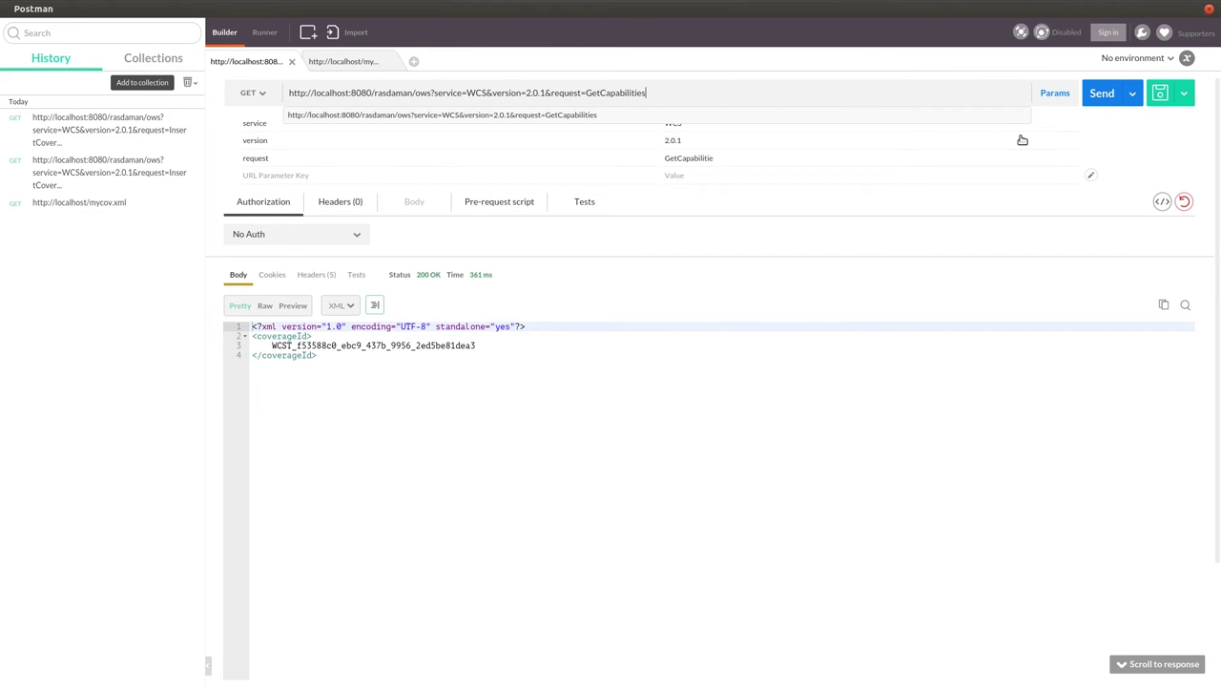
click(1021, 140)
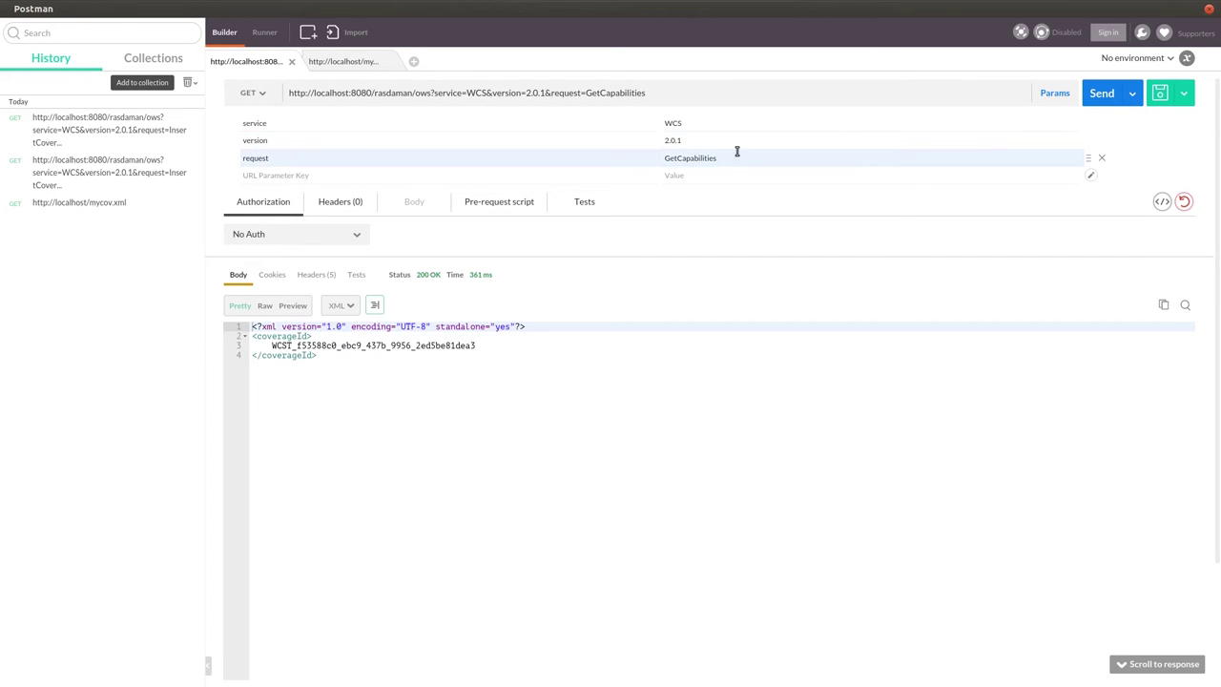
click(1101, 95)
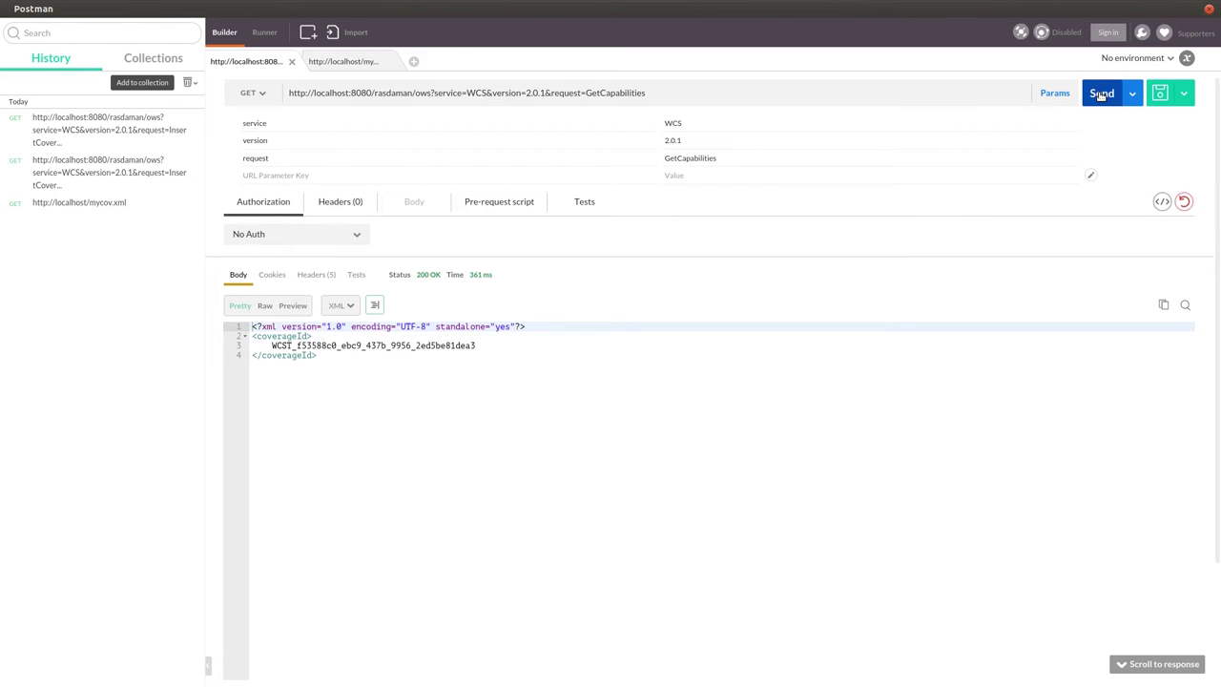
scroll(325, 592, down, 10)
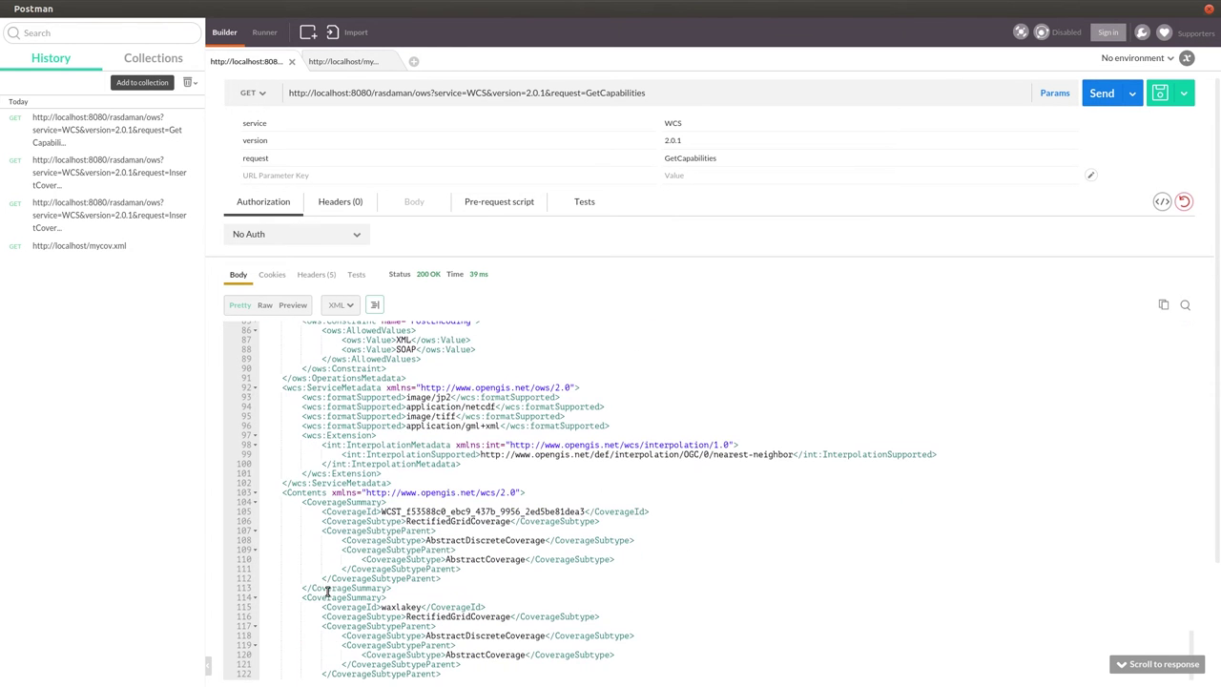
scroll(327, 591, down, 2)
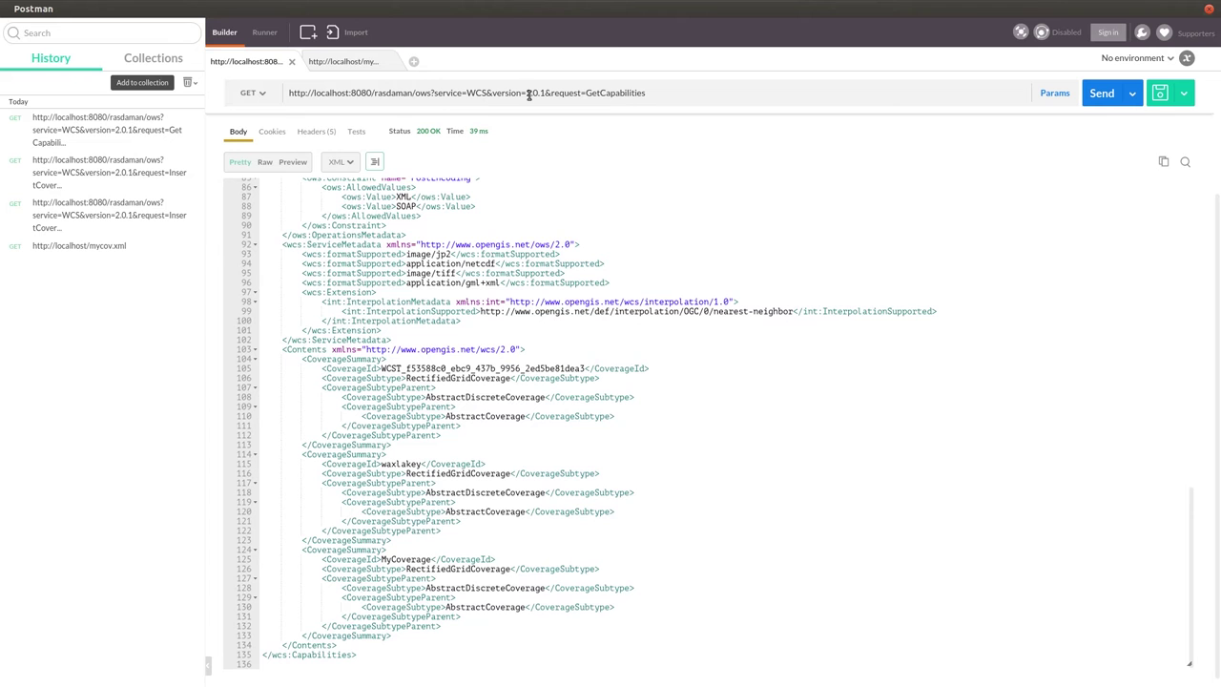
Step: Set the request parameter to DescribeCoverage and add a coverageId parameter with the value MyCoverage
scroll(529, 245, up, 20)
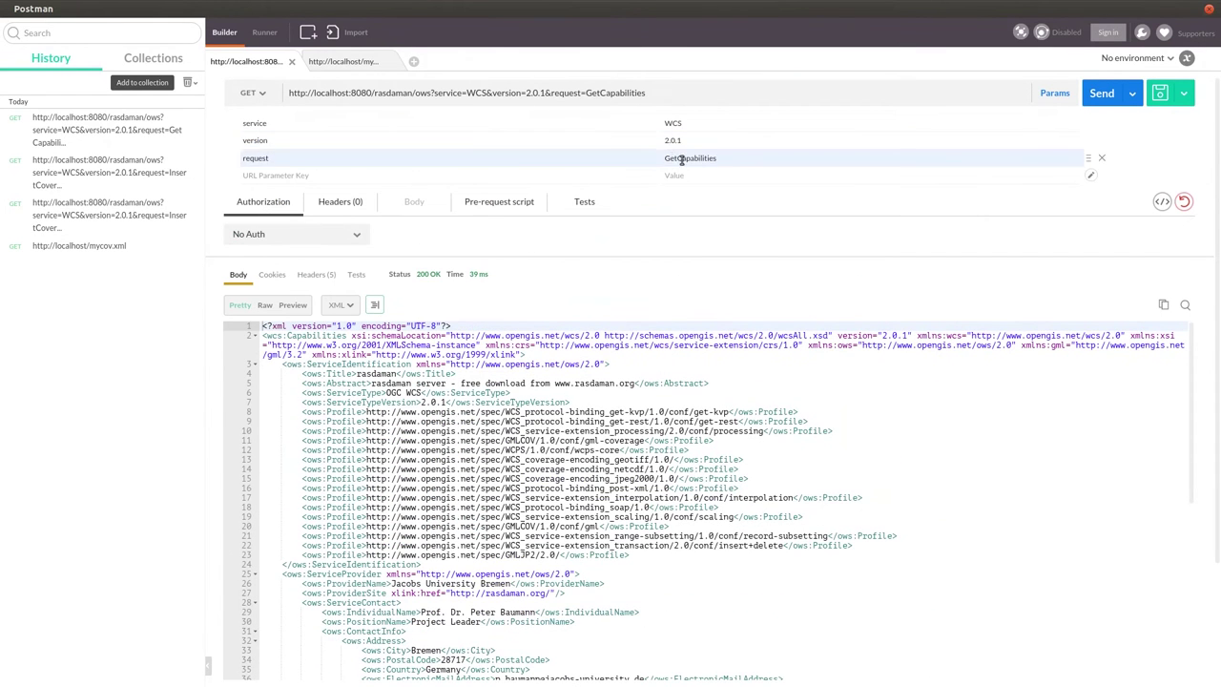
double_click(701, 159)
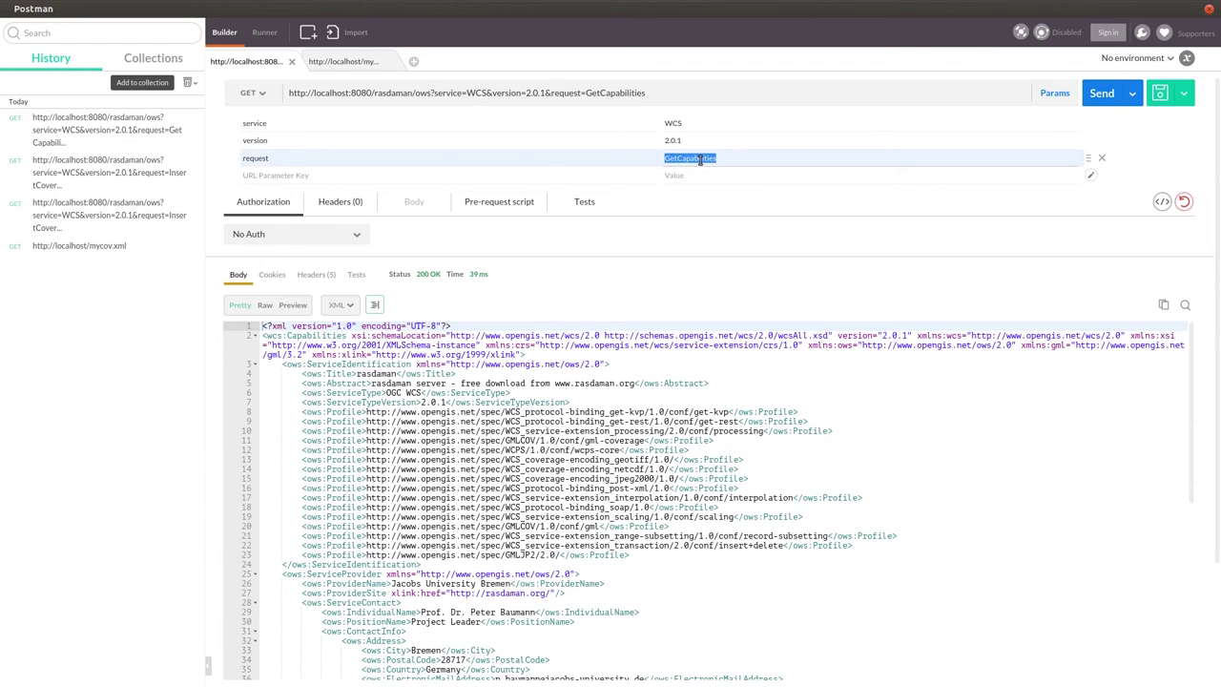
text(DescribeCoverage)
key(Tab)
text(coverageId)
key(Tab)
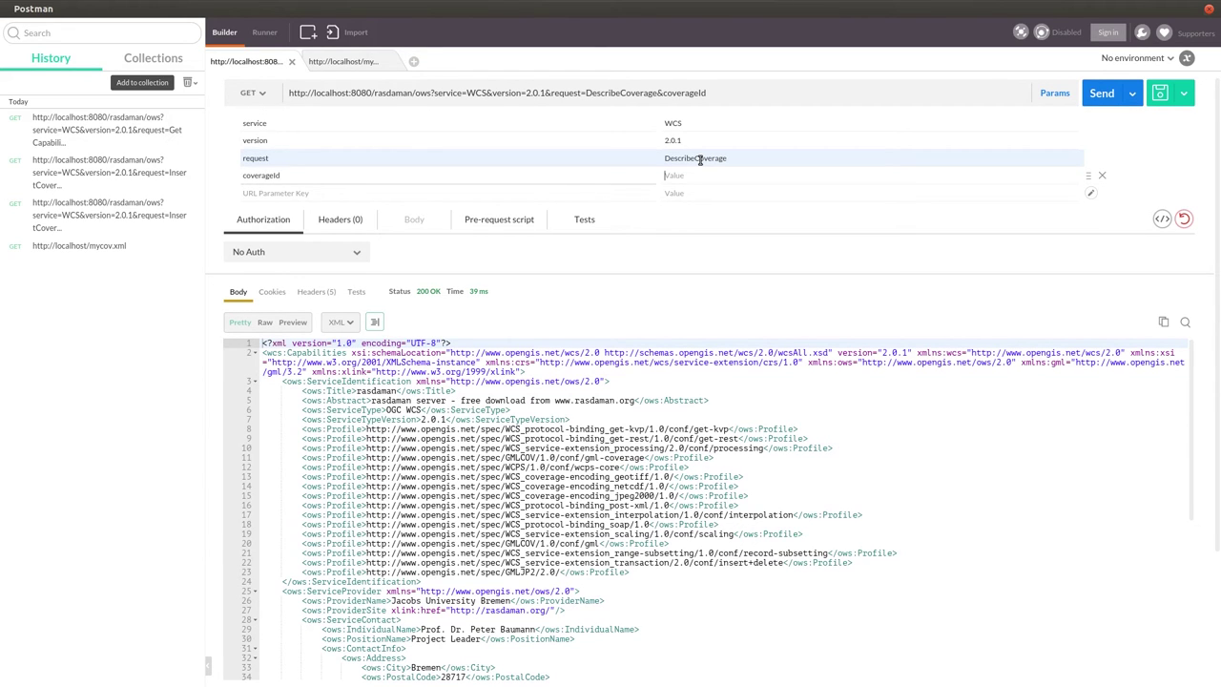
text(MyCoverage)
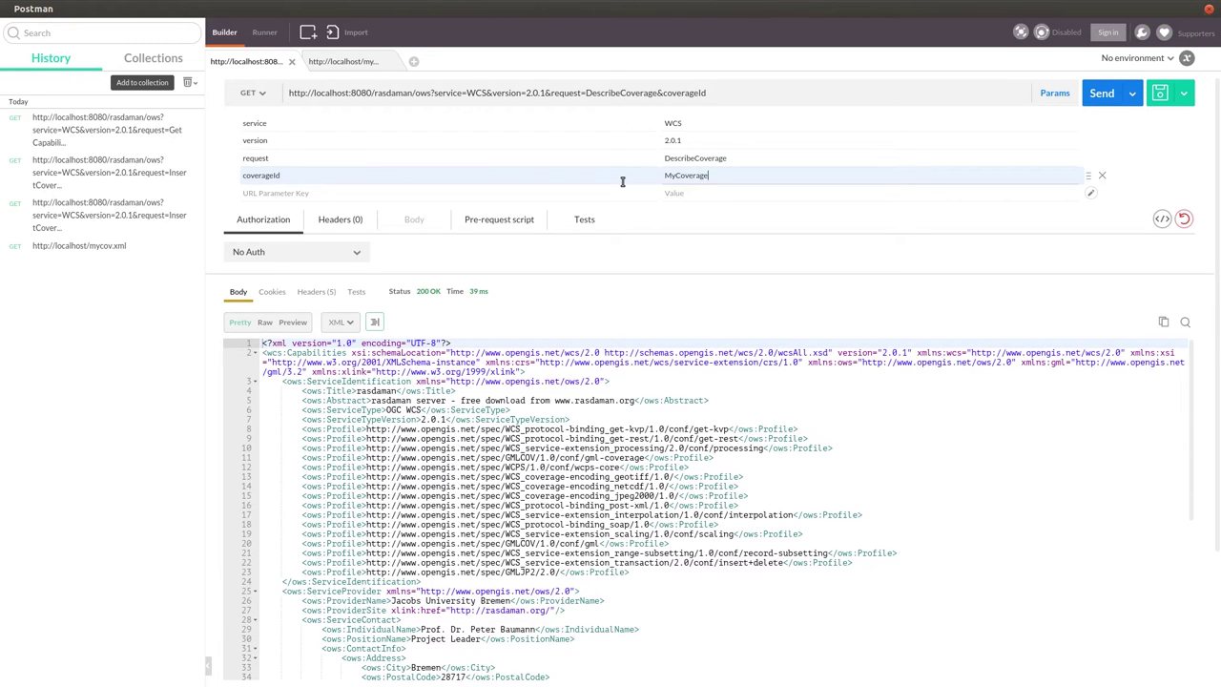
key(Tab)
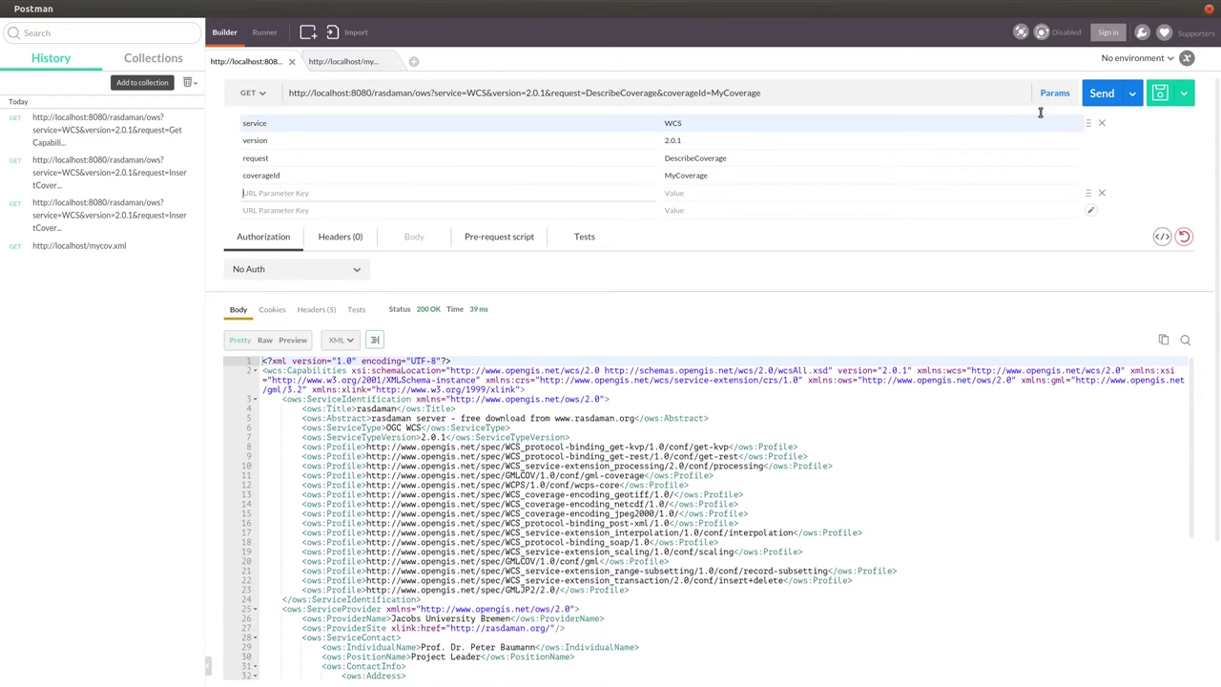
Step: Send the DescribeCoverage request and review the envelope, domain set and range type in the response
click(1099, 92)
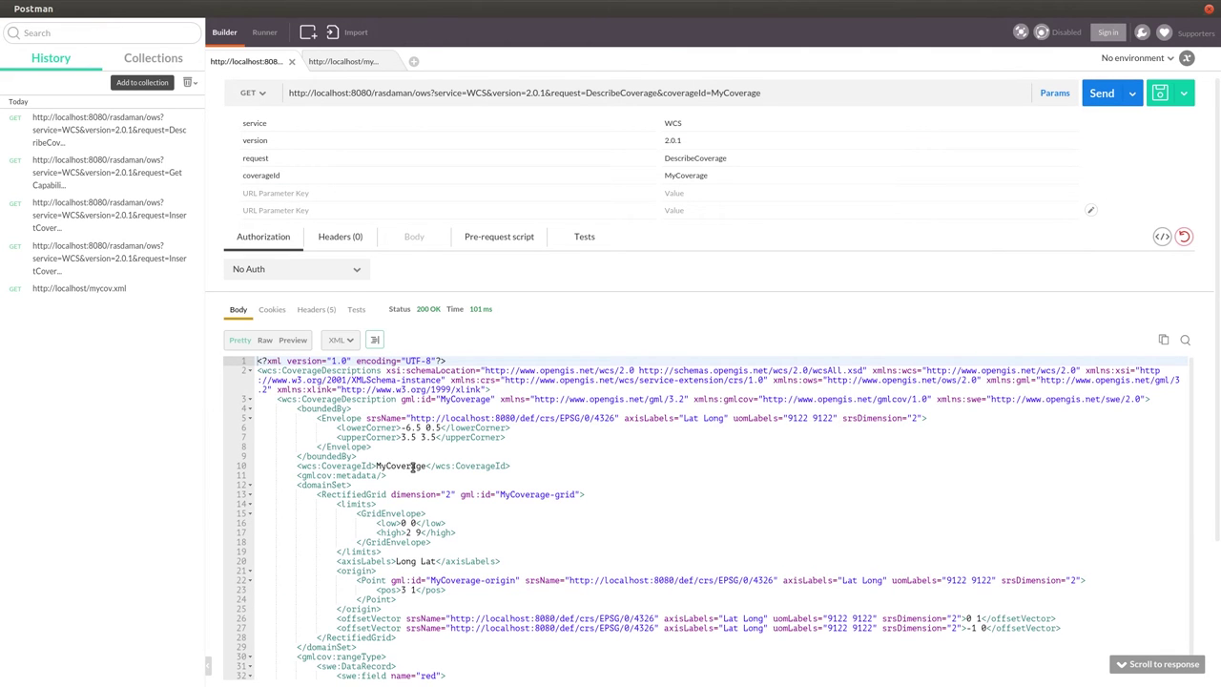
scroll(412, 465, down, 5)
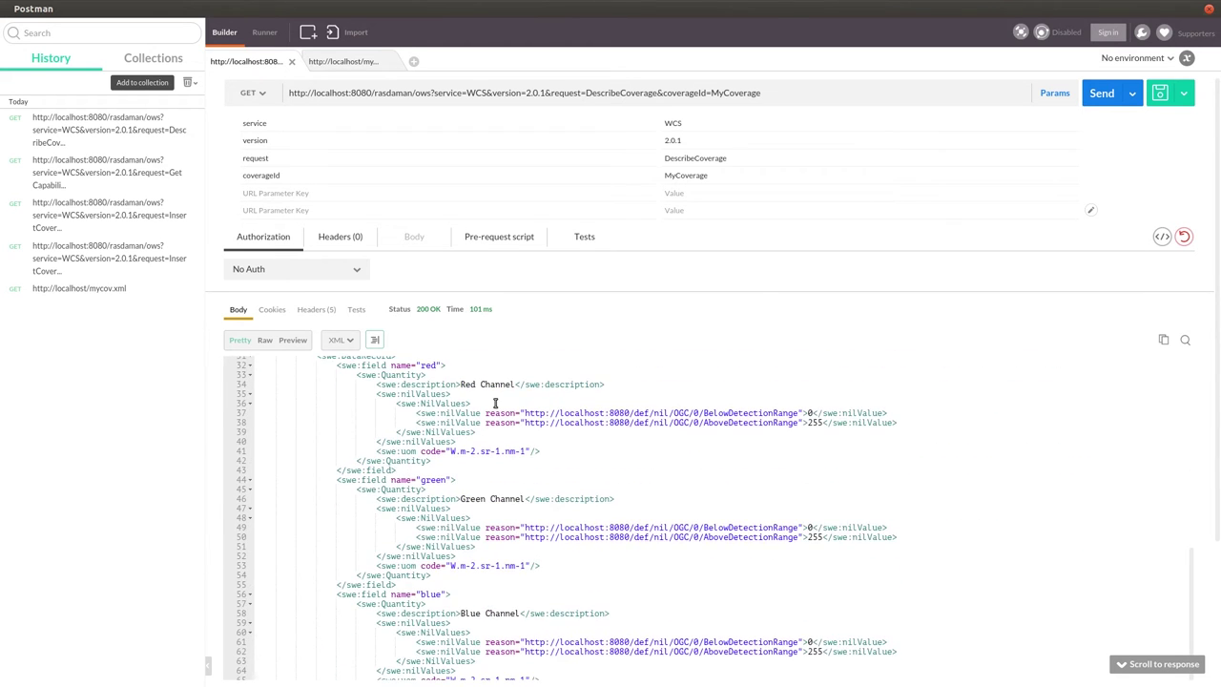
scroll(491, 408, up, 5)
scroll(495, 403, up, 1)
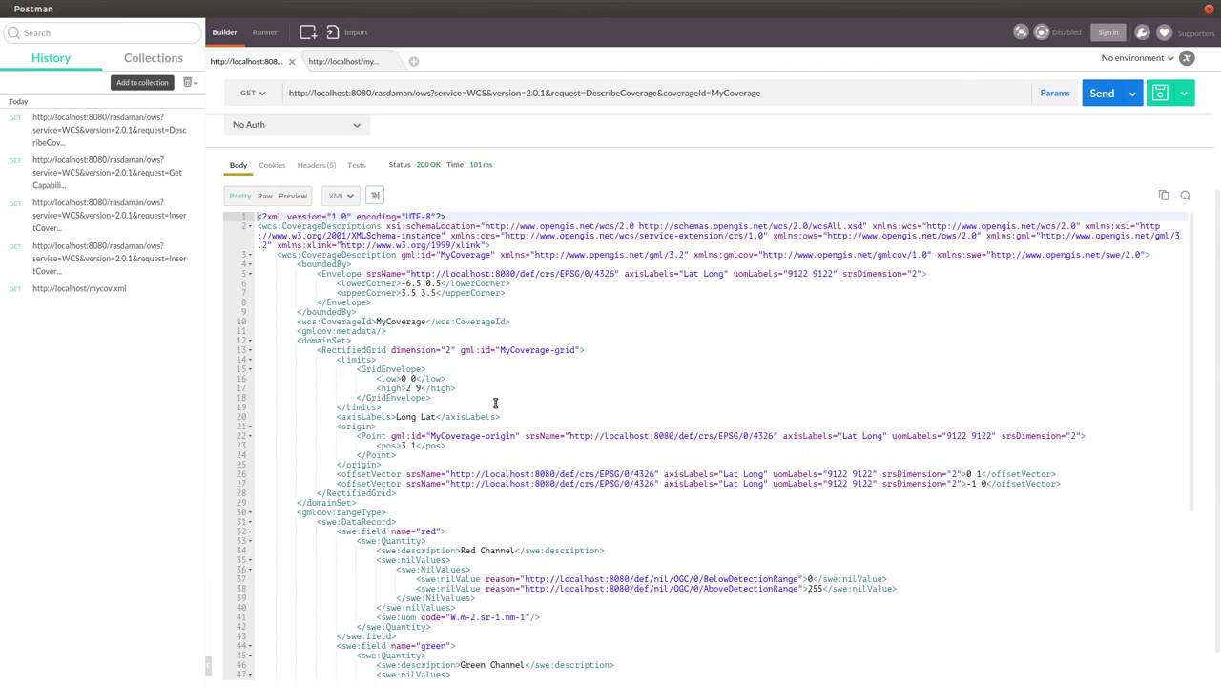
scroll(495, 403, down, 3)
scroll(499, 403, up, 6)
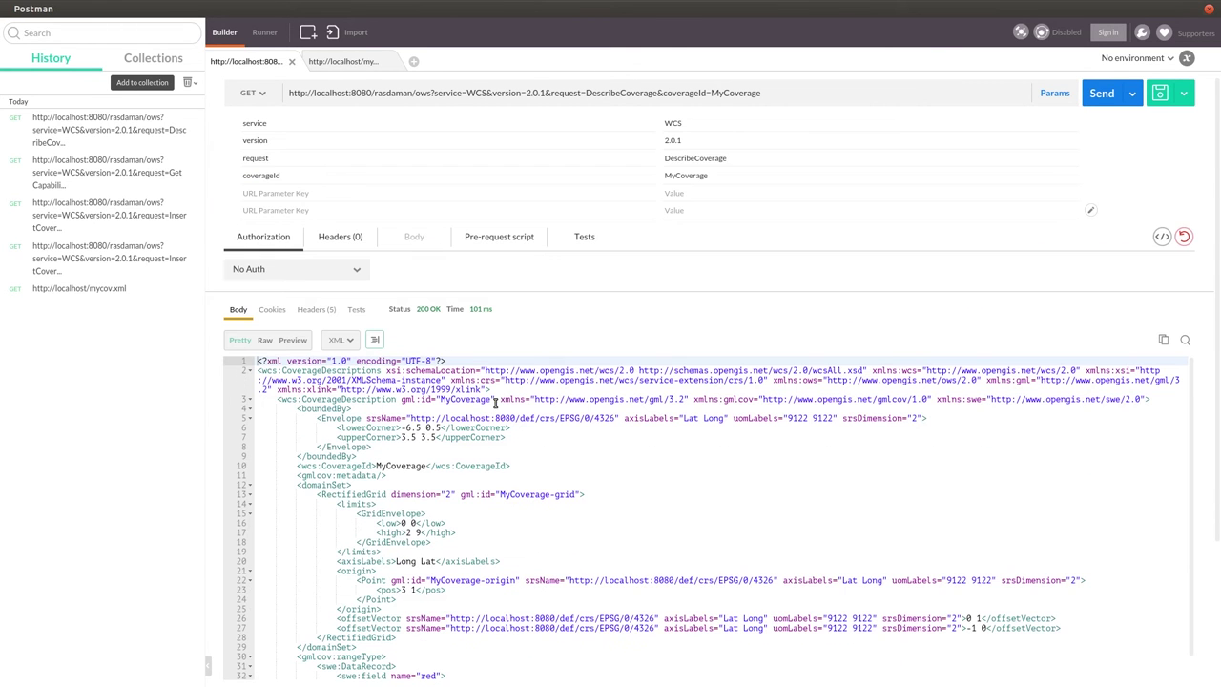
Step: Change the request parameter to GetCoverage, send the request and check the range set in the response
double_click(694, 159)
text(Ge)
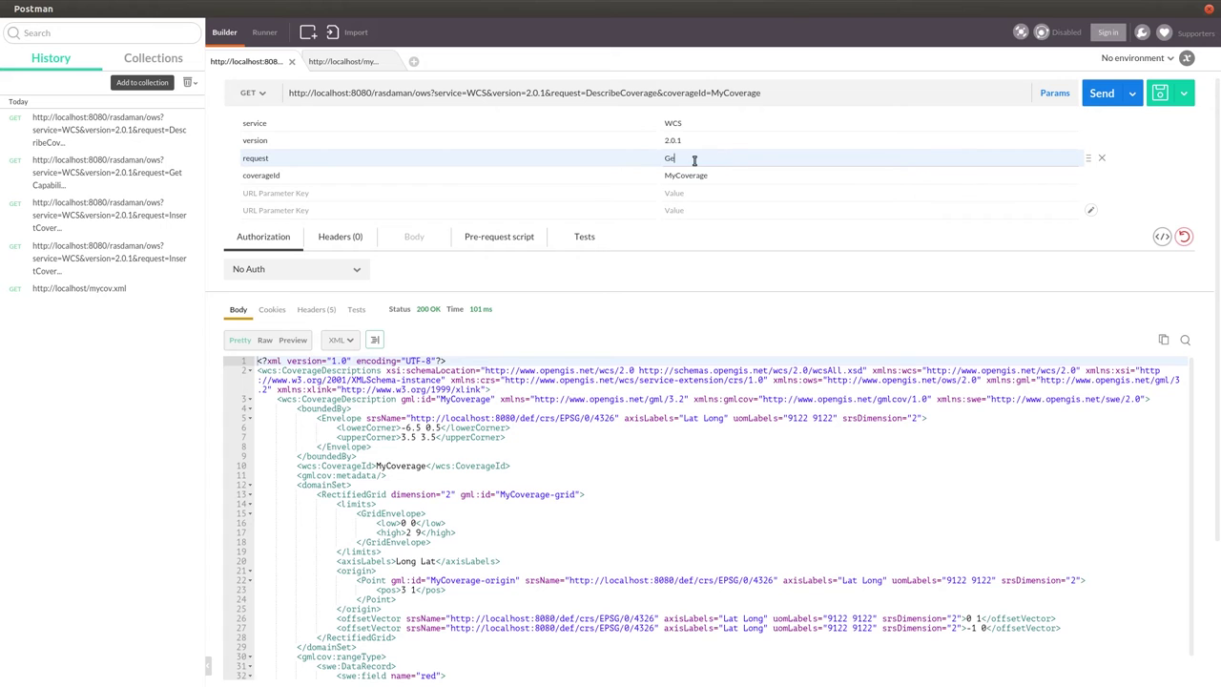
text(tCoverage)
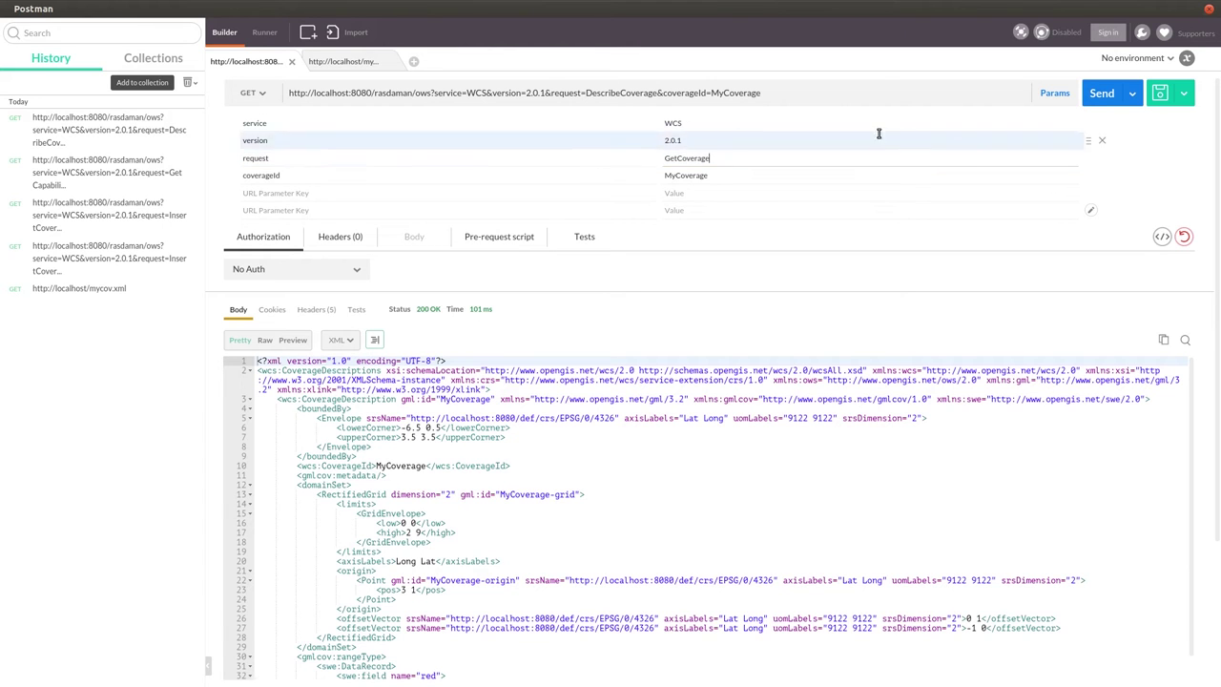
click(1101, 94)
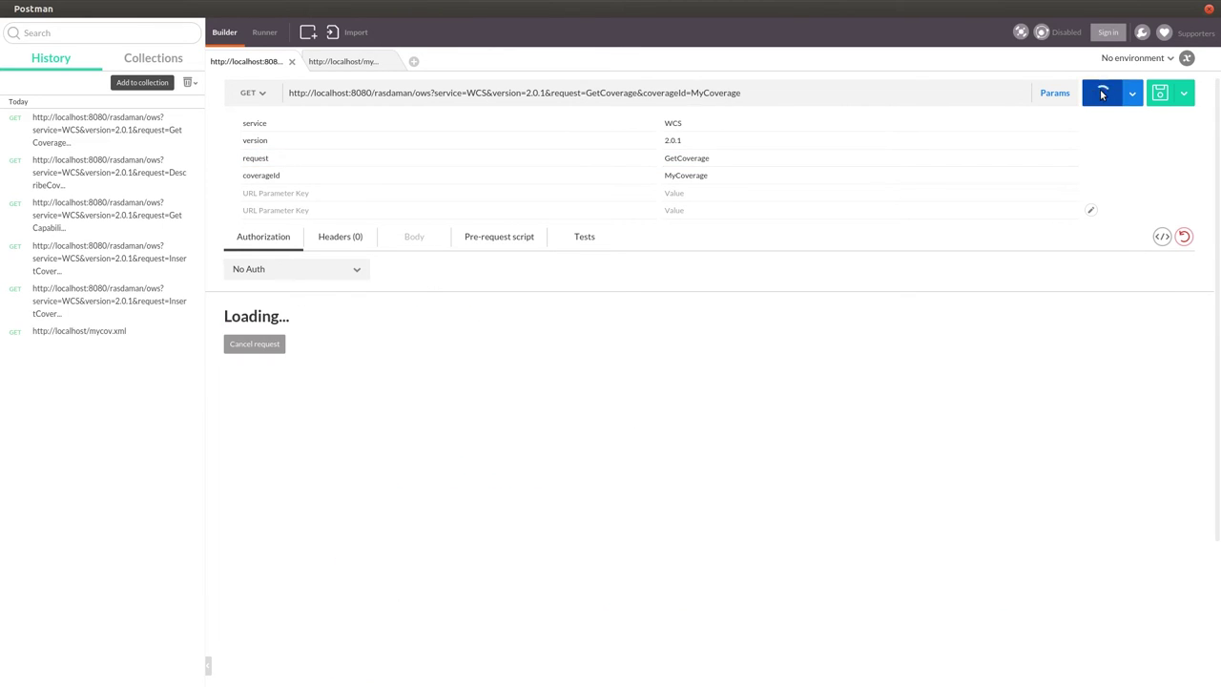
scroll(763, 563, down, 4)
scroll(763, 562, up, 3)
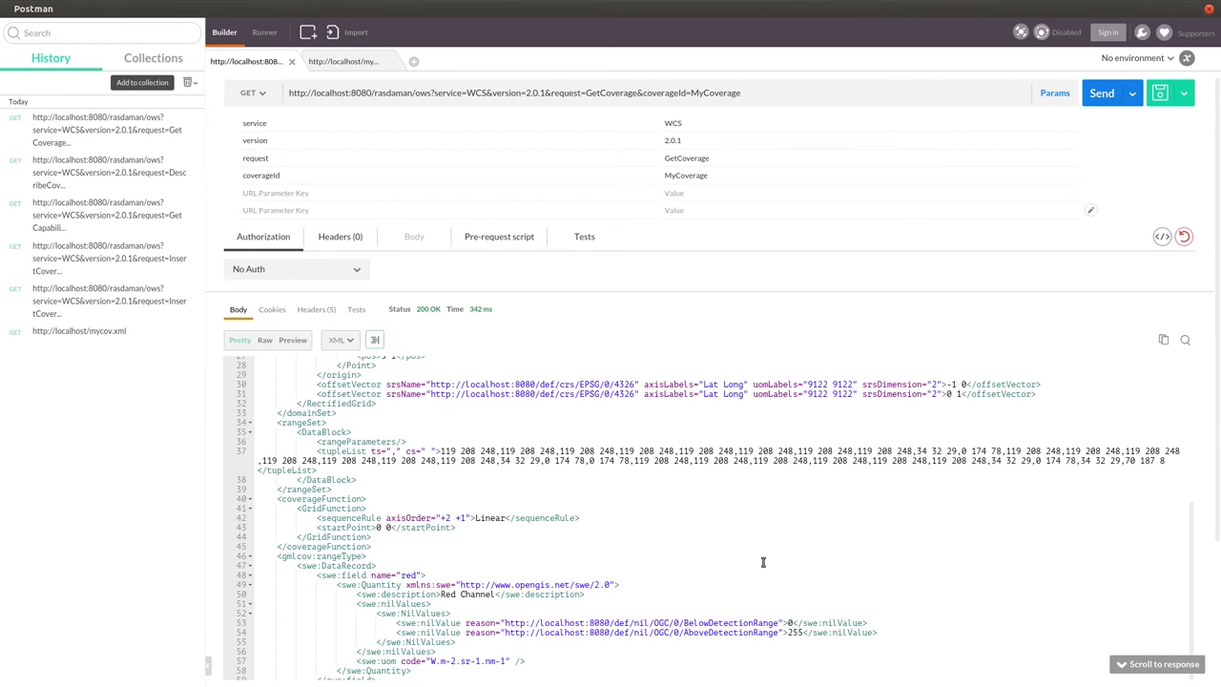
Step: Compare the tupleList values in the mycov.xml response with those returned by the GetCoverage request
click(325, 63)
scroll(401, 465, down, 5)
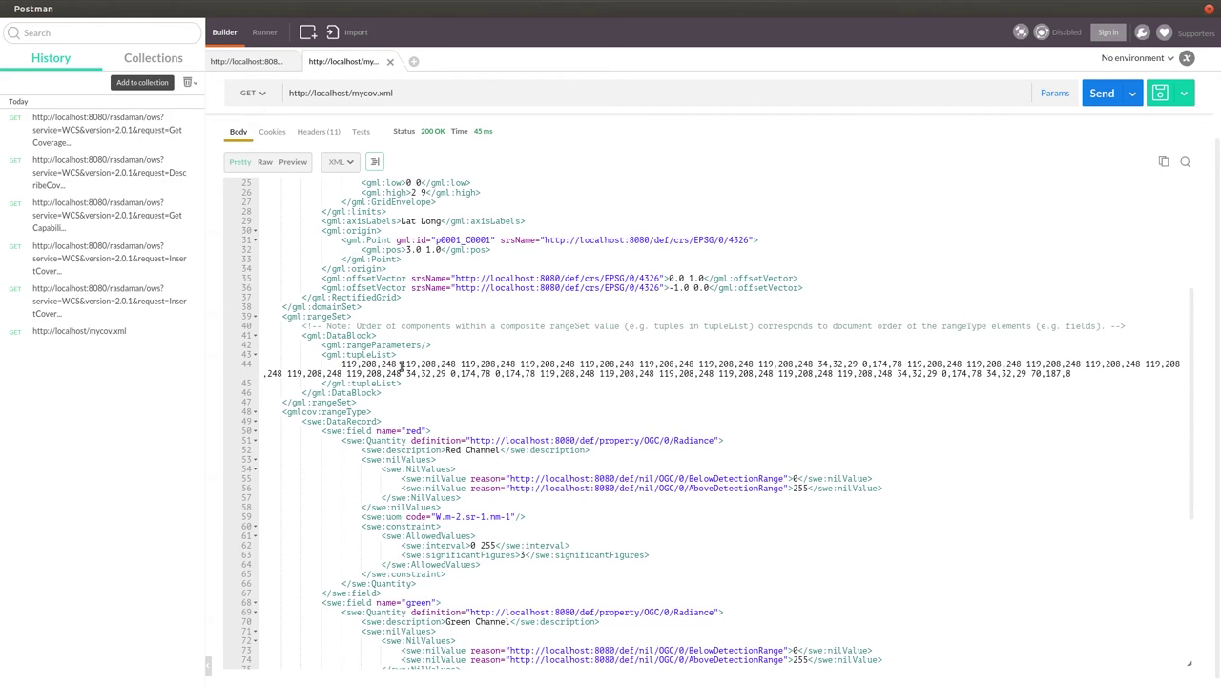
click(250, 62)
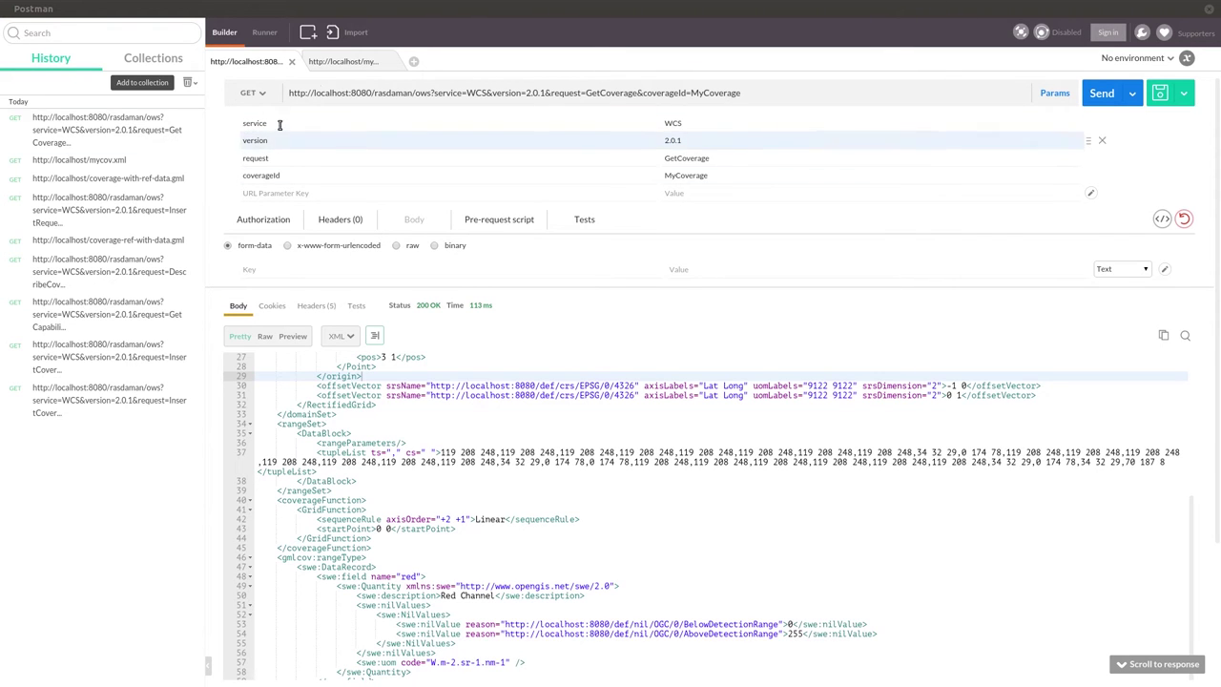
Step: Replace mycov.xml in the second request's URL with coverage-with-ref-data.gml and send the request
click(350, 62)
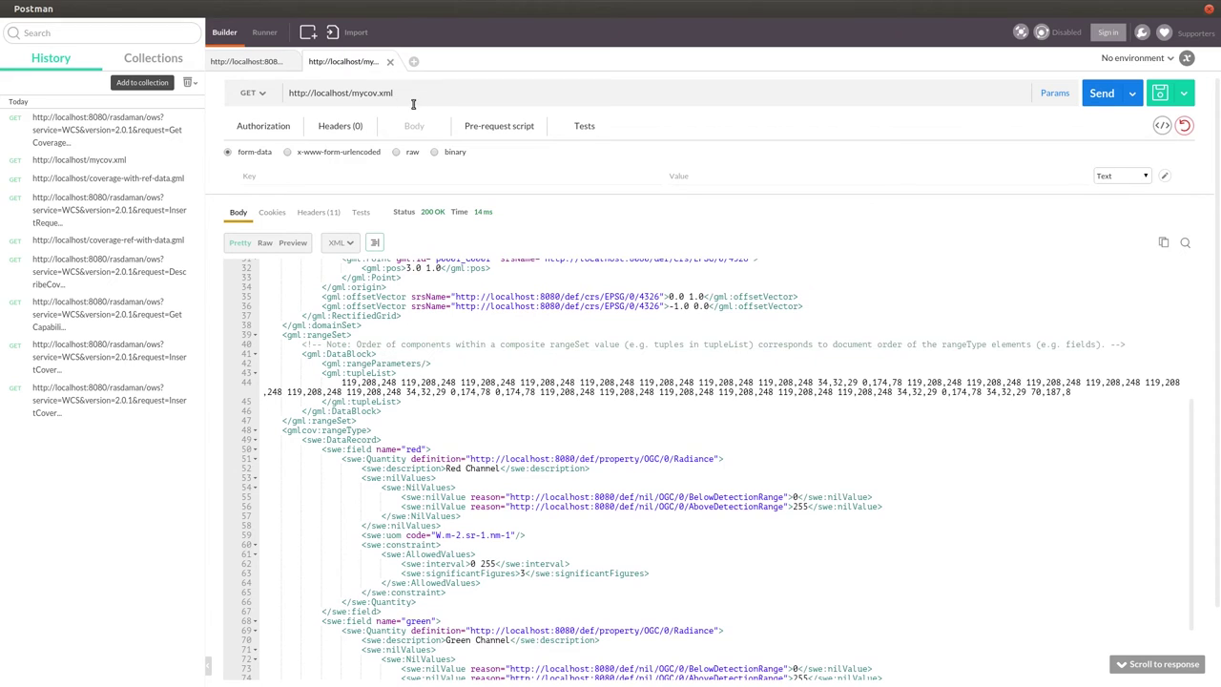
drag(352, 92, 428, 95)
key(BackSpace)
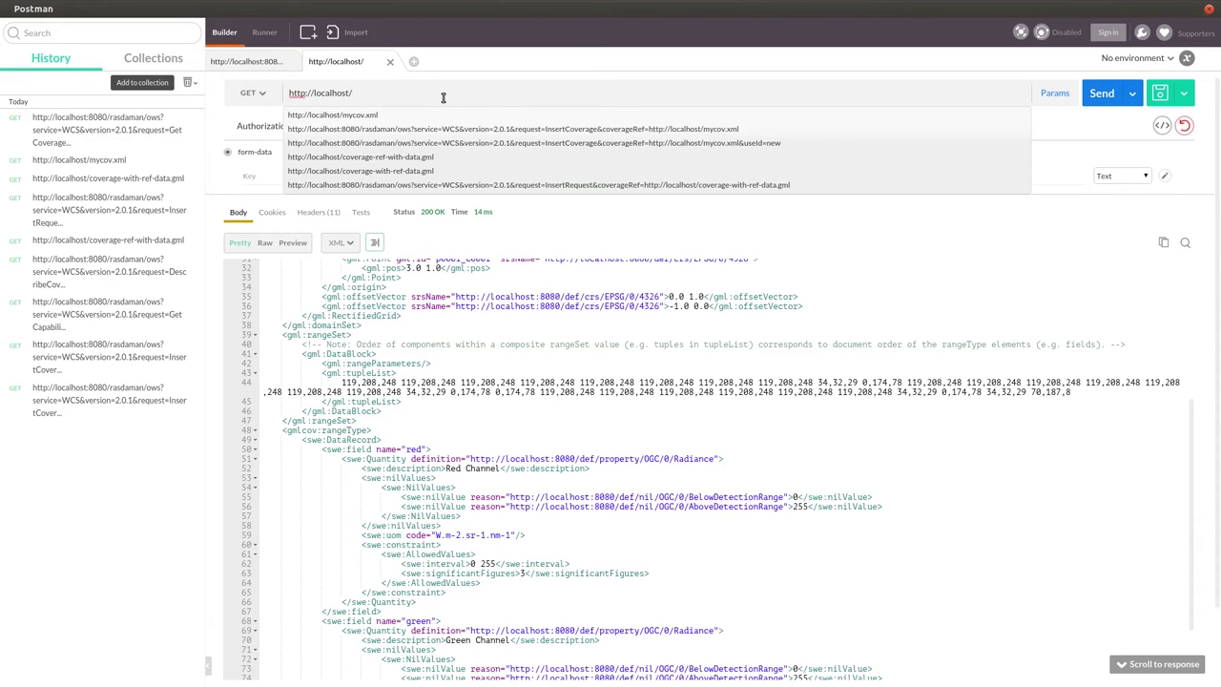
text(cover)
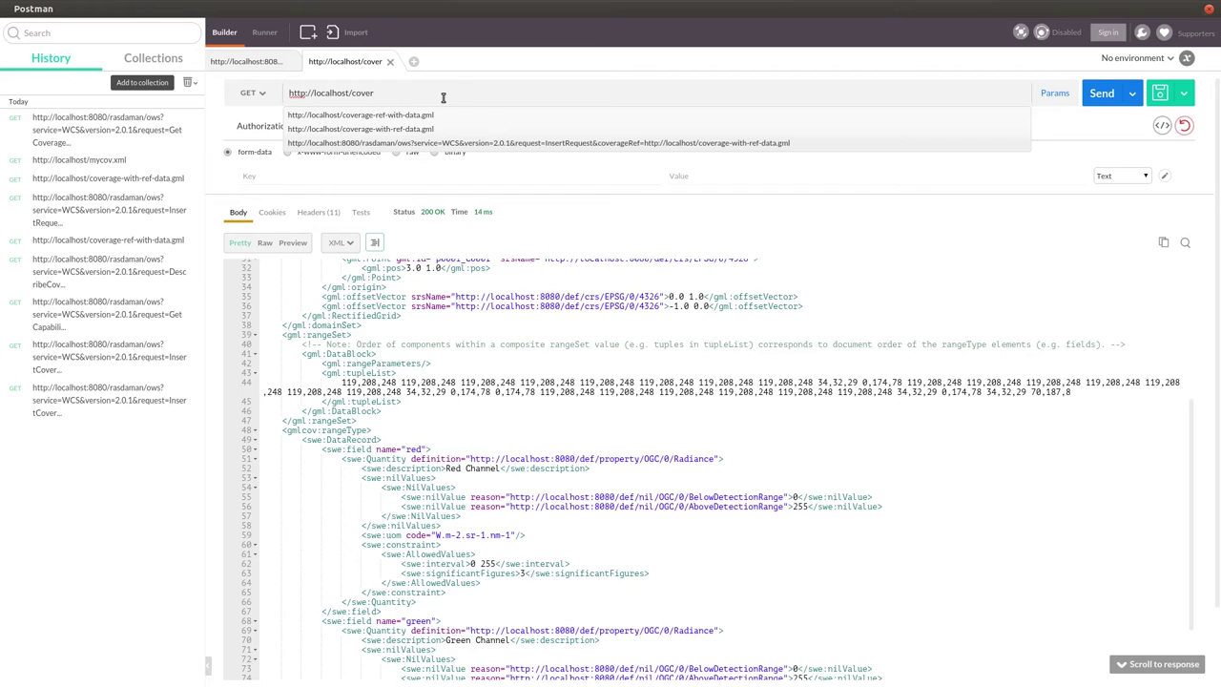
key(Down)
key(Down)
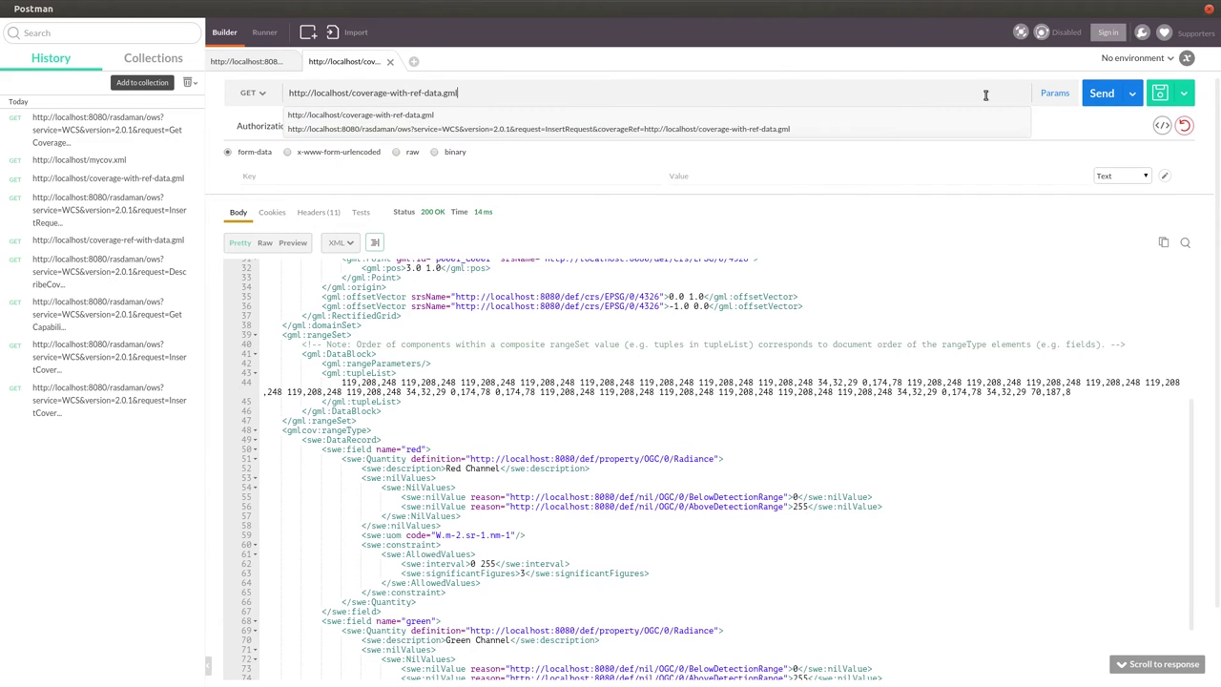
click(1102, 93)
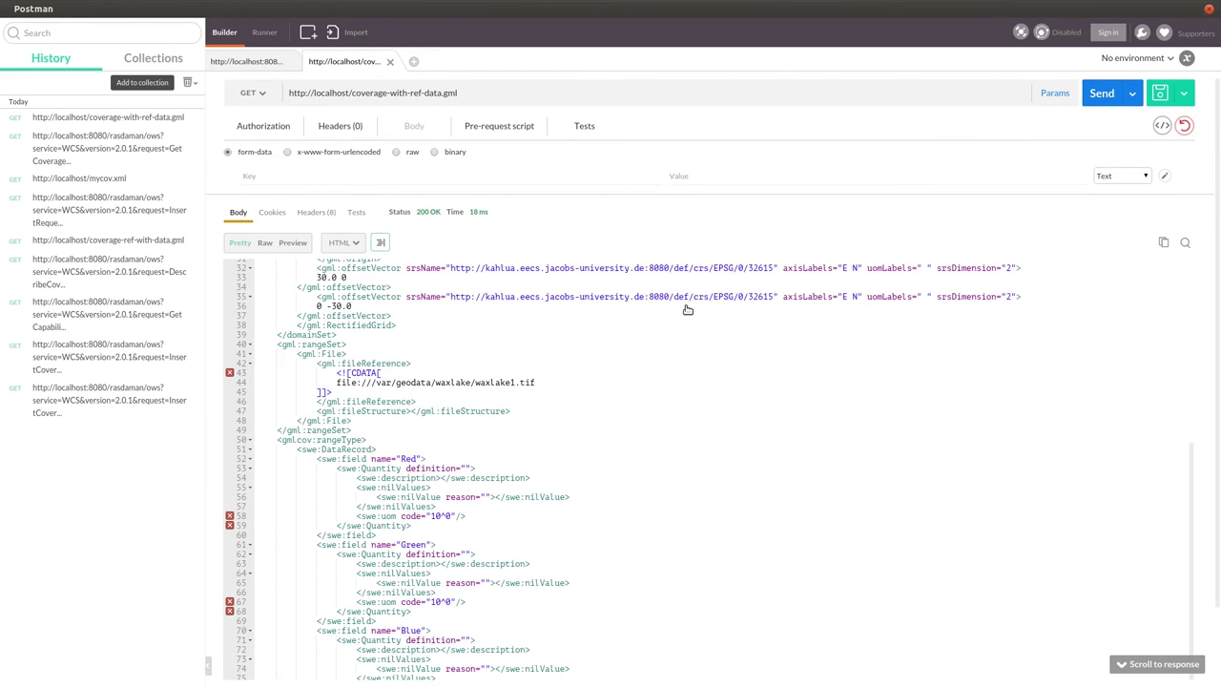
Step: Examine the domain set and the rangeSet's fileReference in coverage-with-ref-data.gml, comparing them with the GetCoverage response's inline tuple list
scroll(649, 317, up, 5)
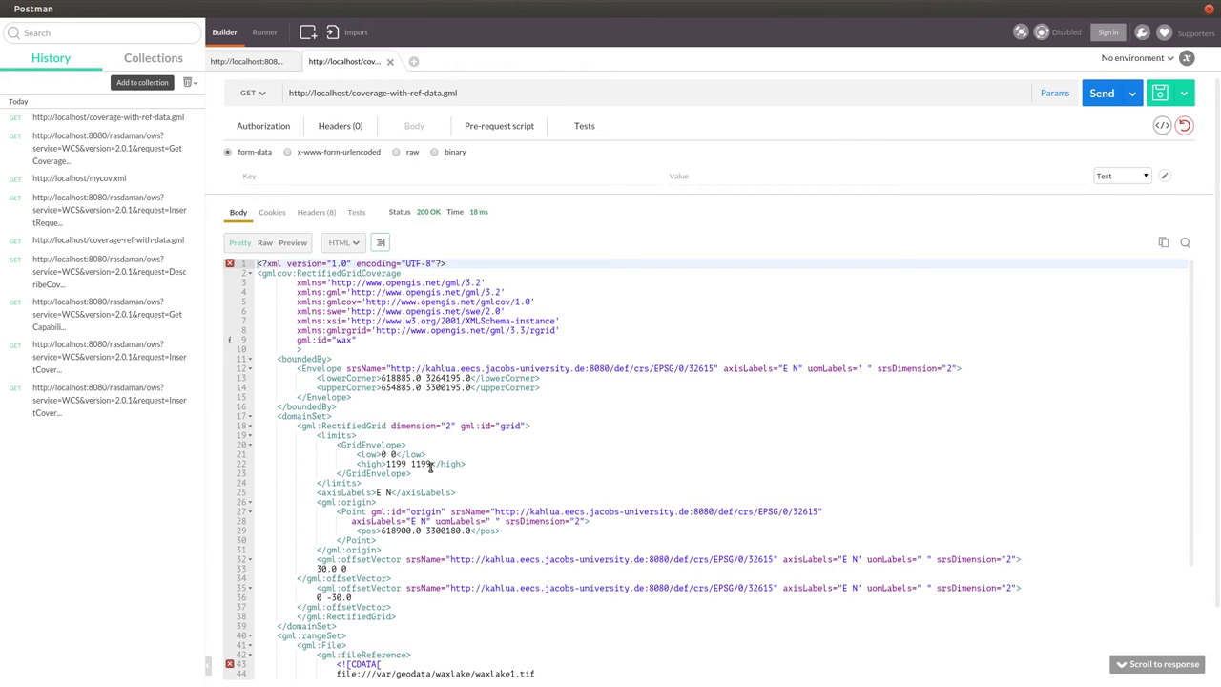
scroll(430, 467, down, 4)
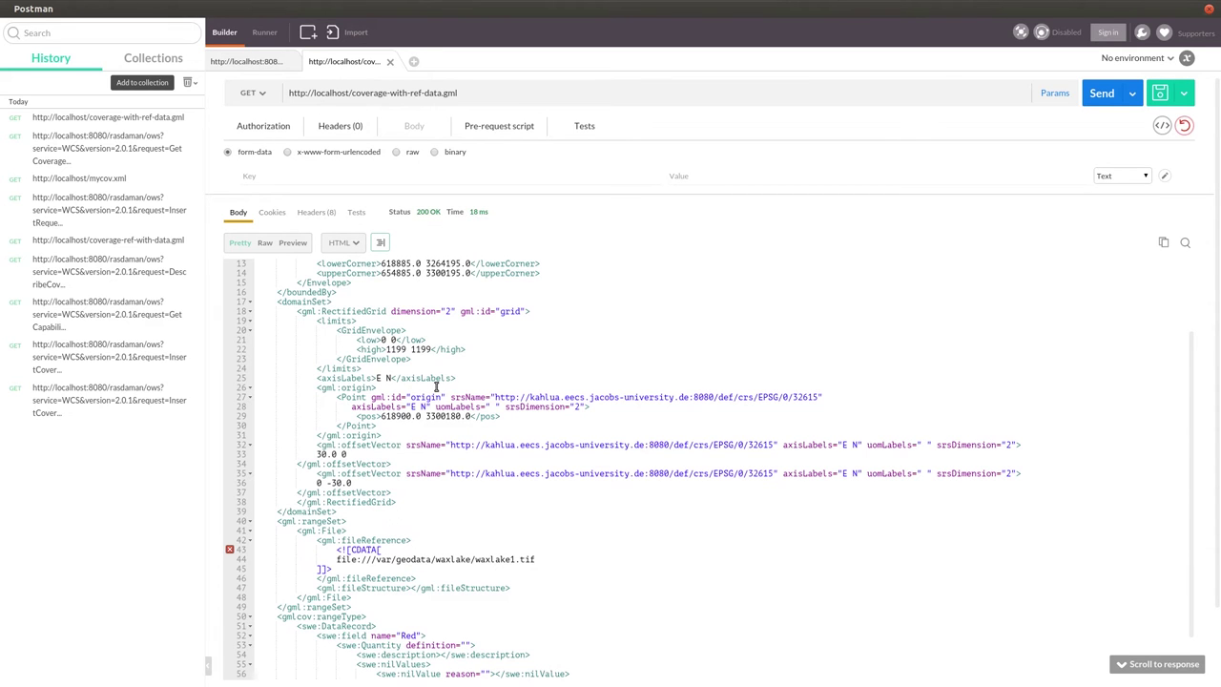
scroll(436, 386, down, 5)
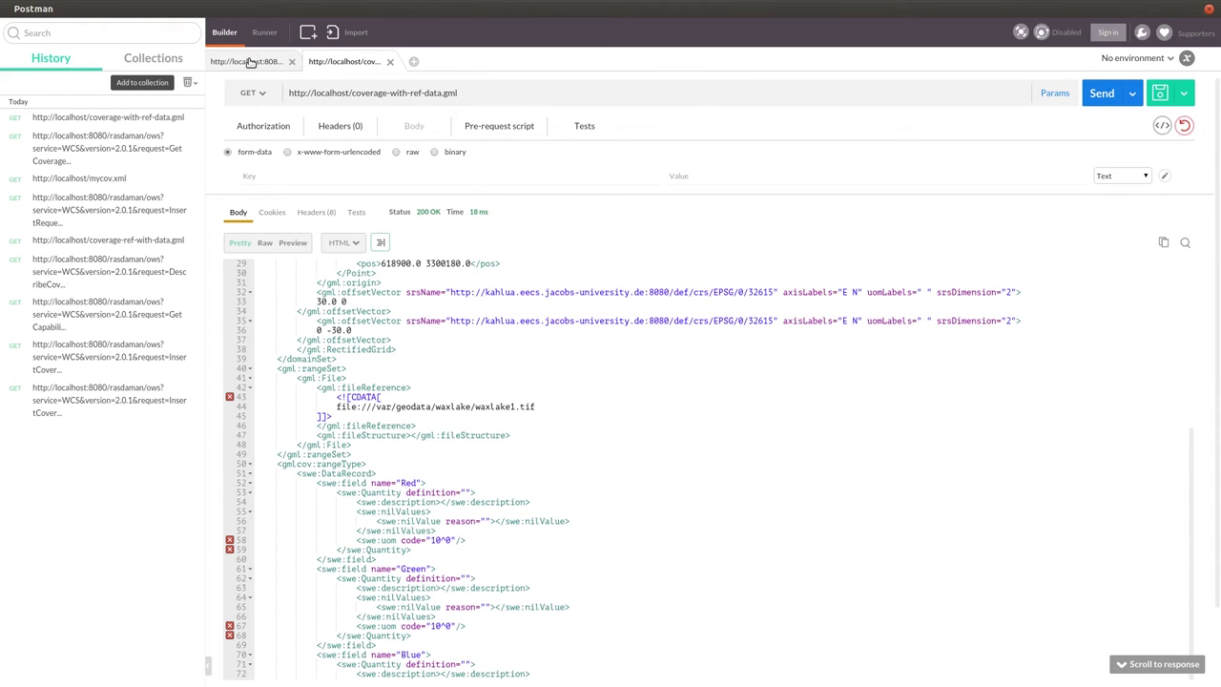
click(250, 62)
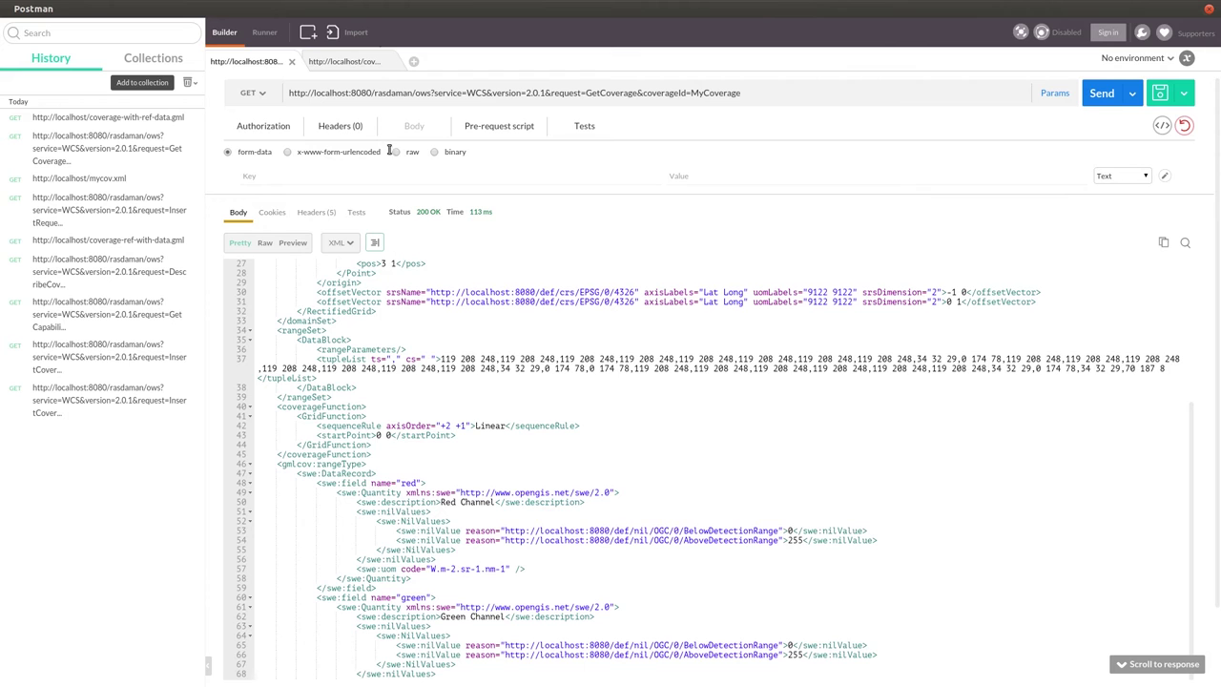
click(348, 60)
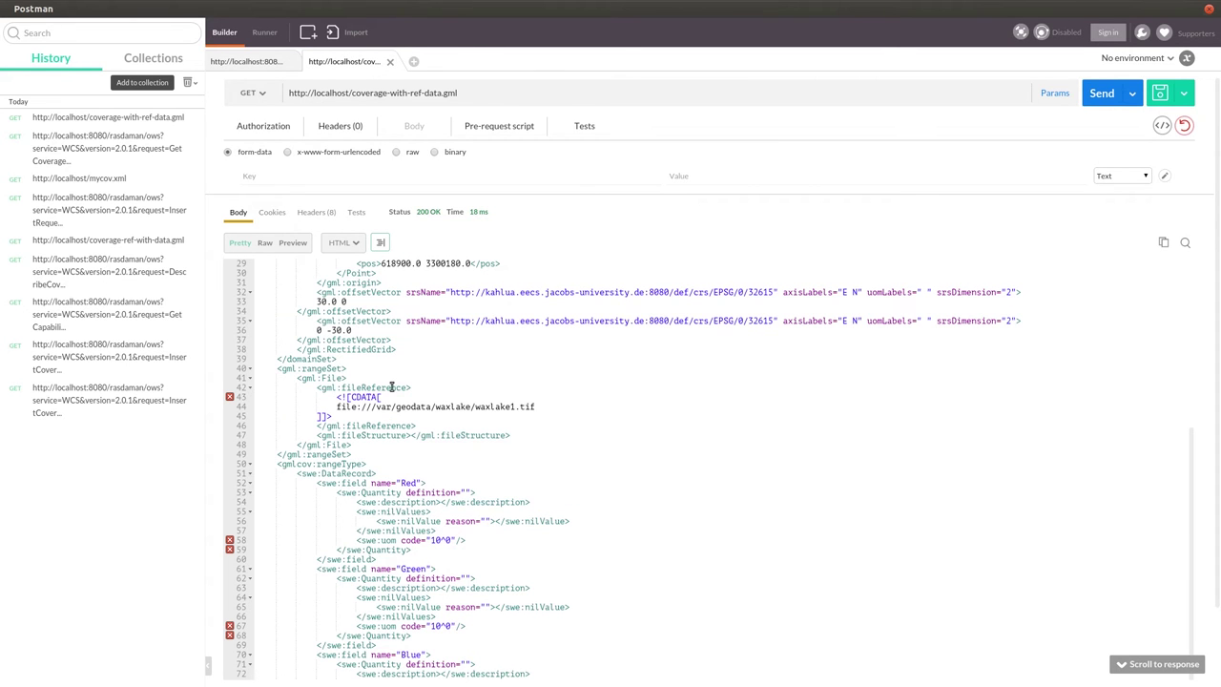
triple_click(416, 427)
click(426, 426)
scroll(507, 396, down, 3)
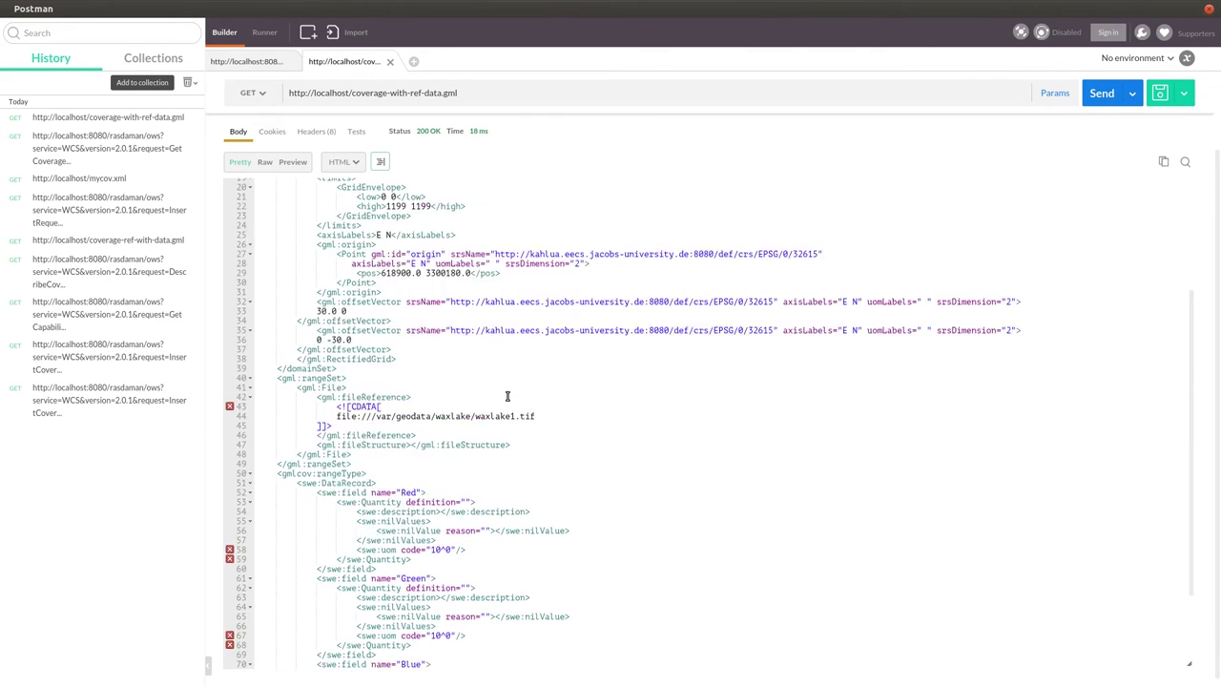
scroll(507, 395, up, 5)
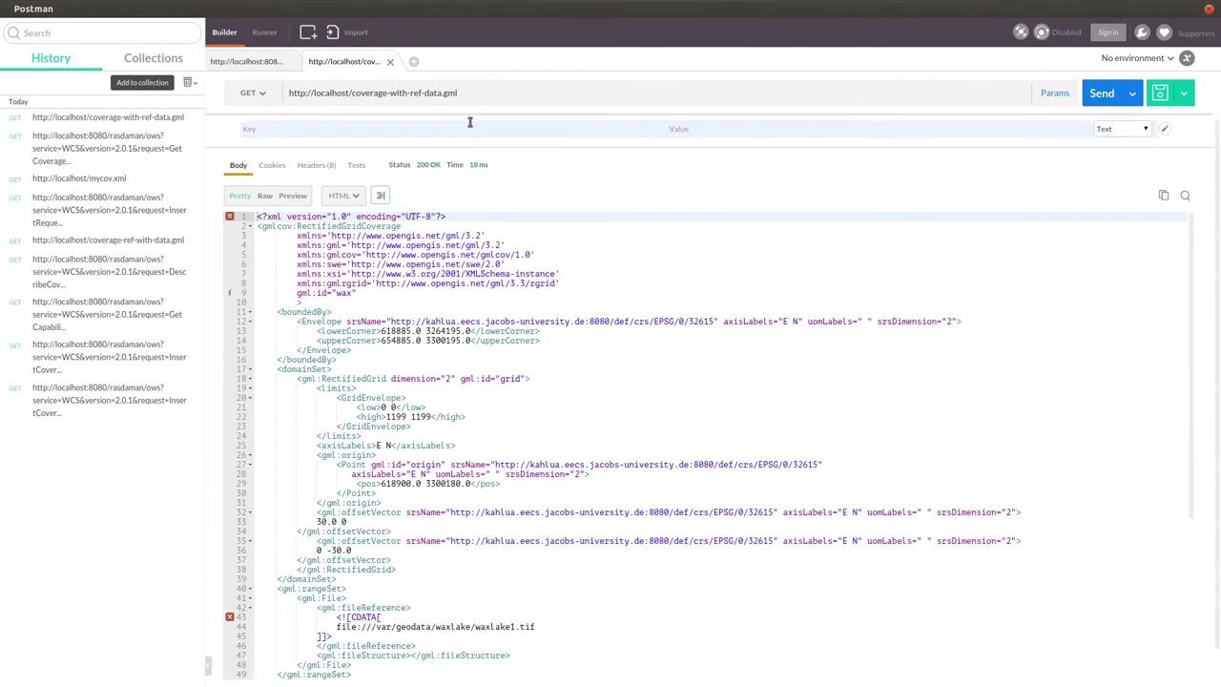
click(468, 91)
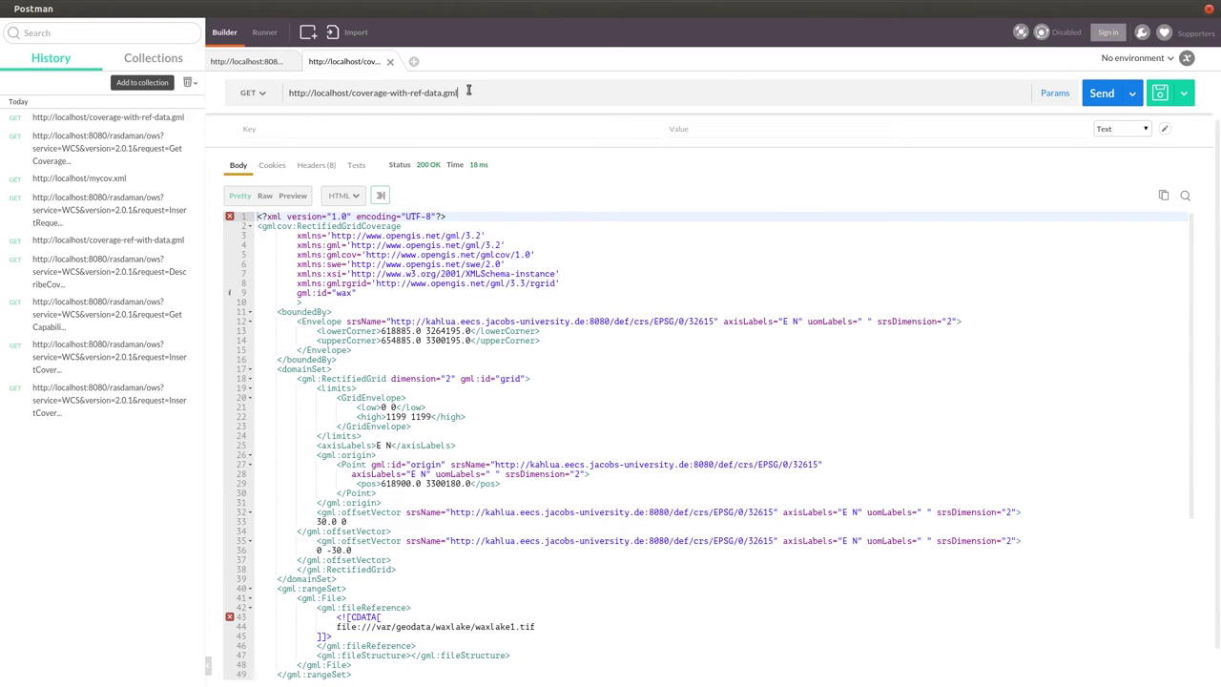
key(ctrl+a)
key(ctrl+c)
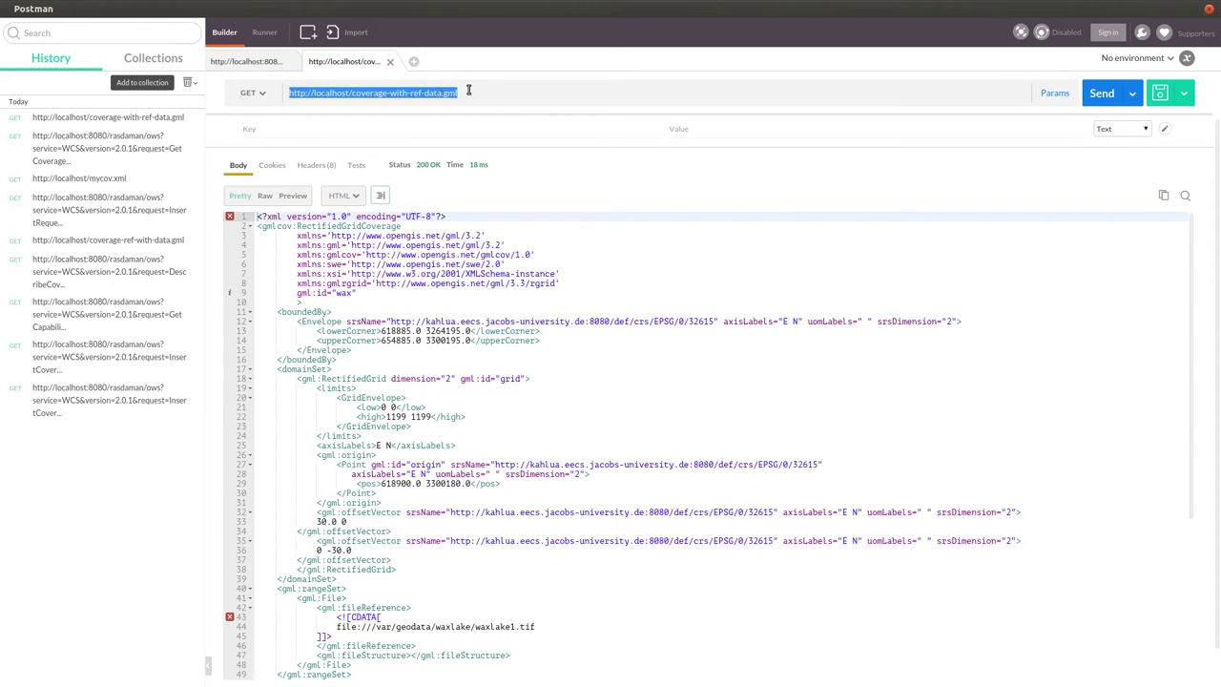
Step: Return to the rasdaman GetCoverage request, show its URL parameters and set the request parameter to InsertCoverage
click(236, 65)
scroll(545, 305, up, 5)
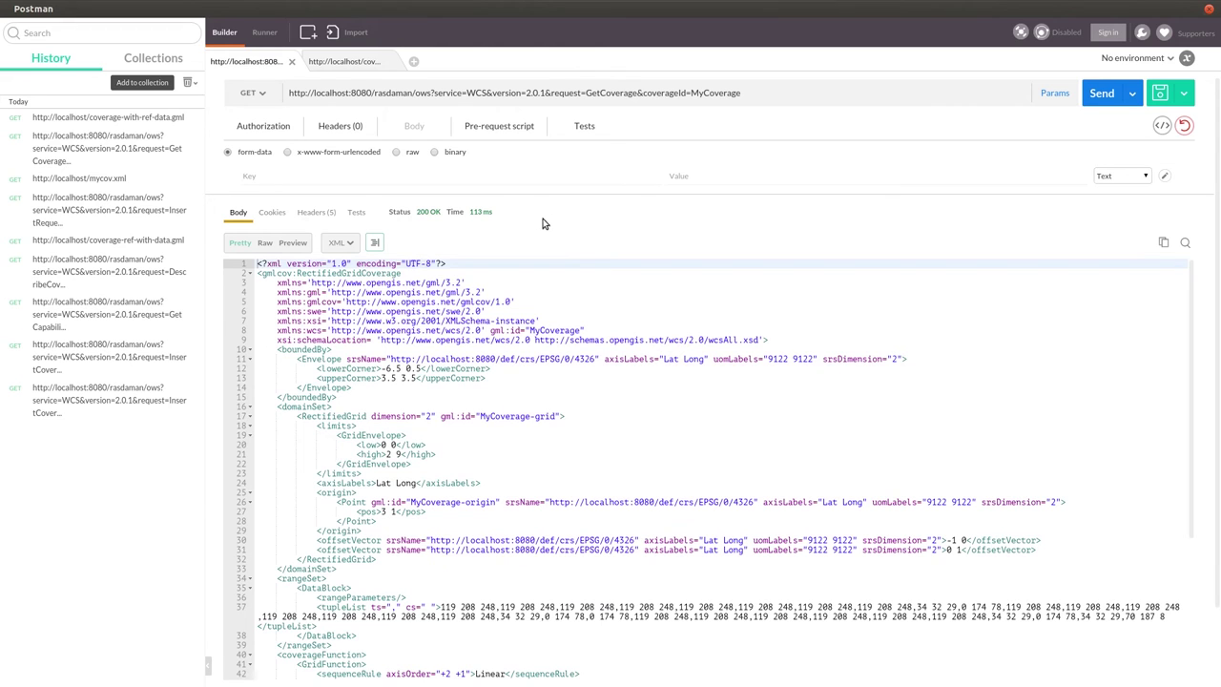
scroll(548, 143, down, 2)
scroll(548, 143, up, 2)
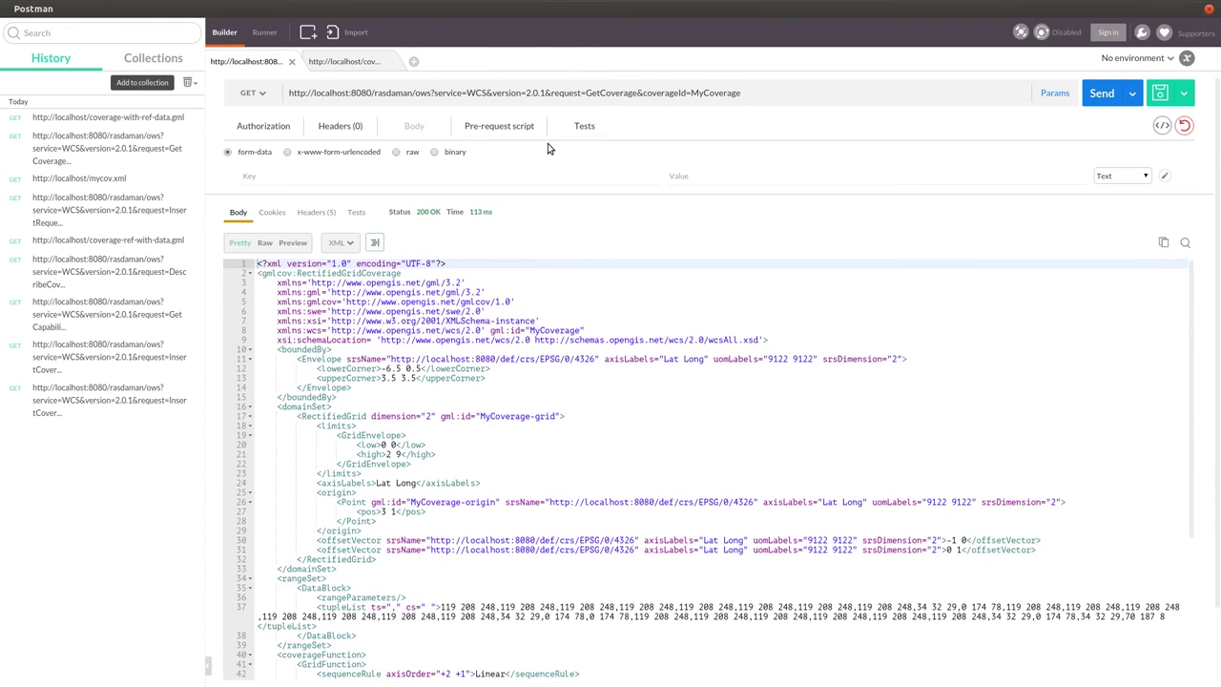
click(1045, 94)
double_click(691, 158)
text(InsertC)
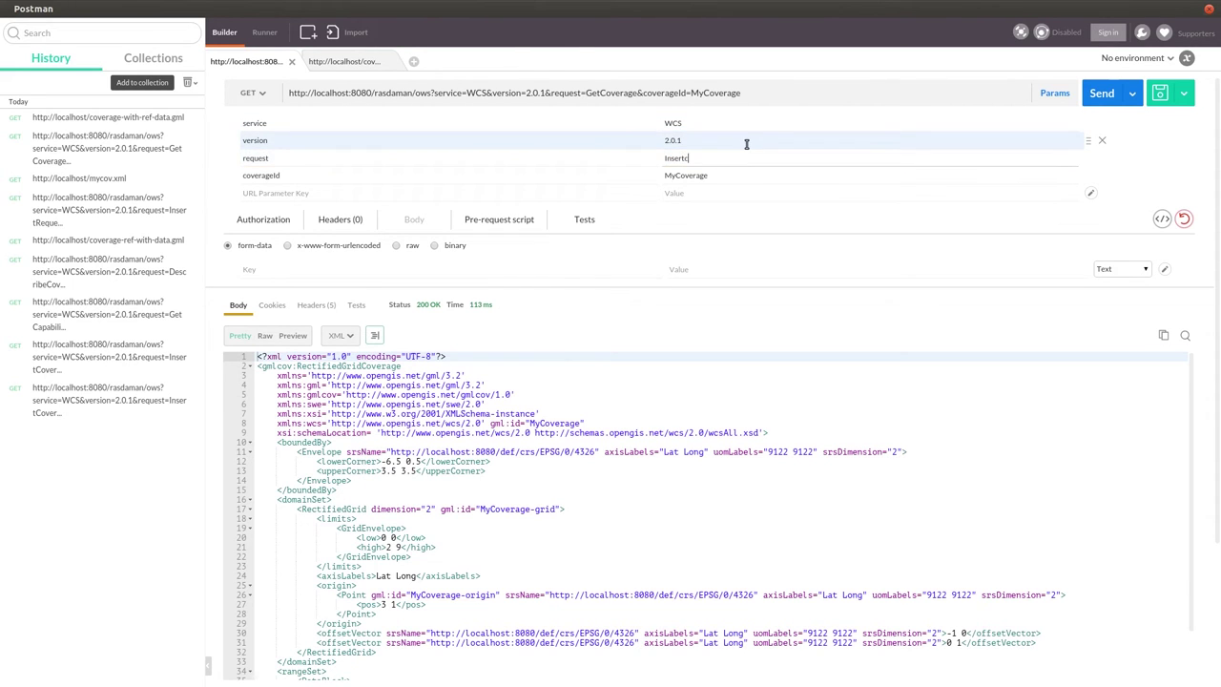
key(BackSpace)
text(Coverage)
key(Tab)
text(cove)
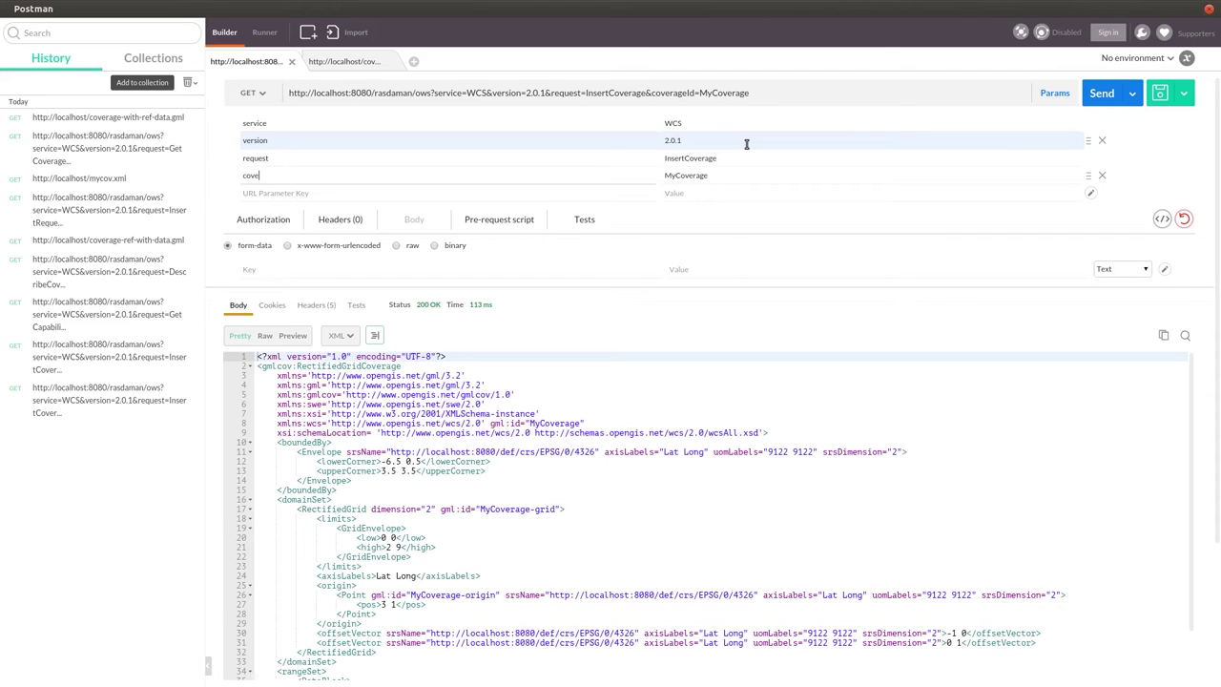
text(rageRef)
key(Tab)
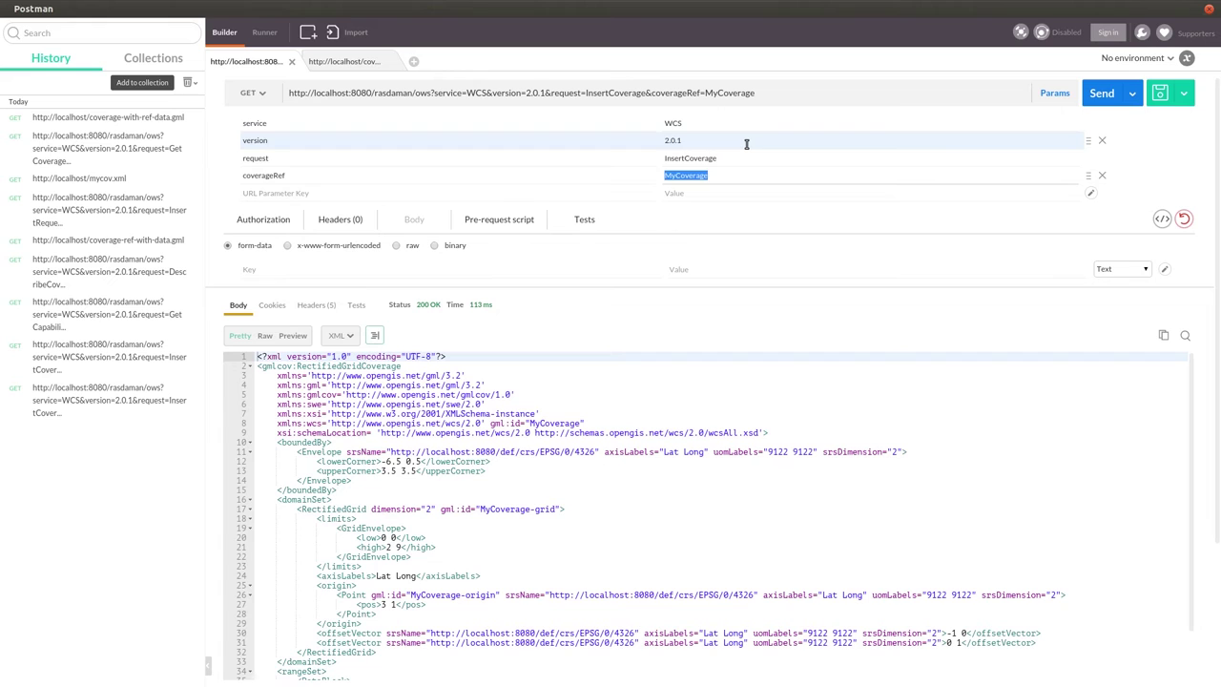
key(ctrl+v)
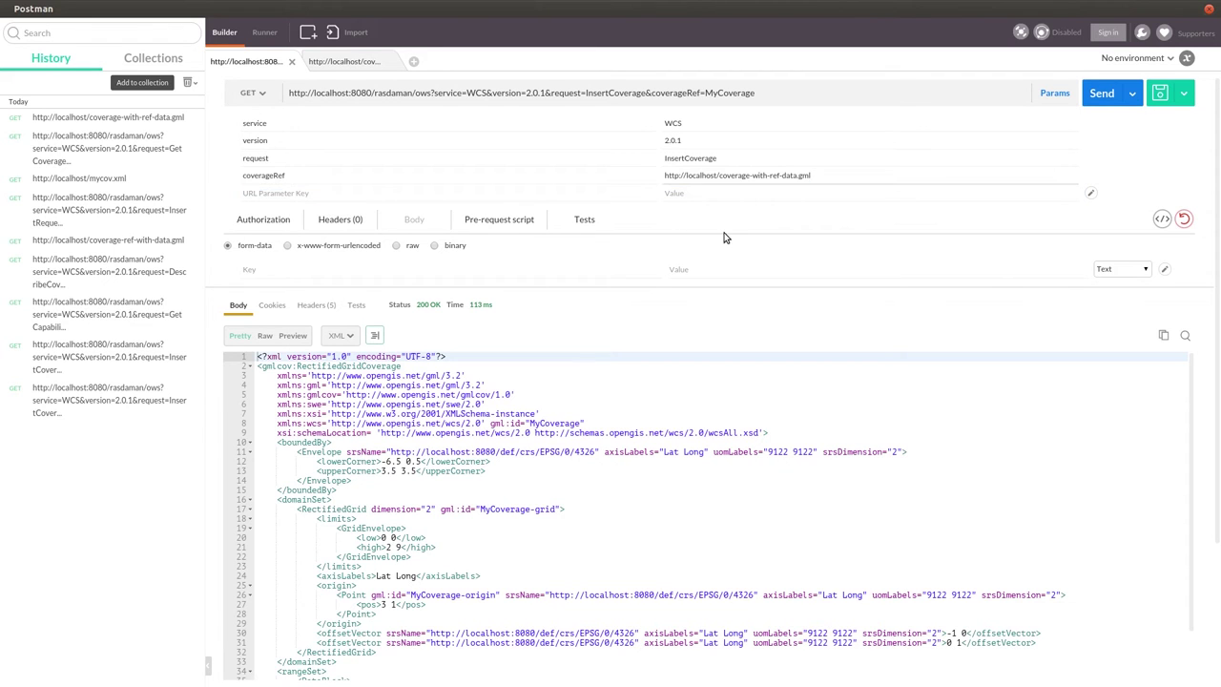
key(Tab)
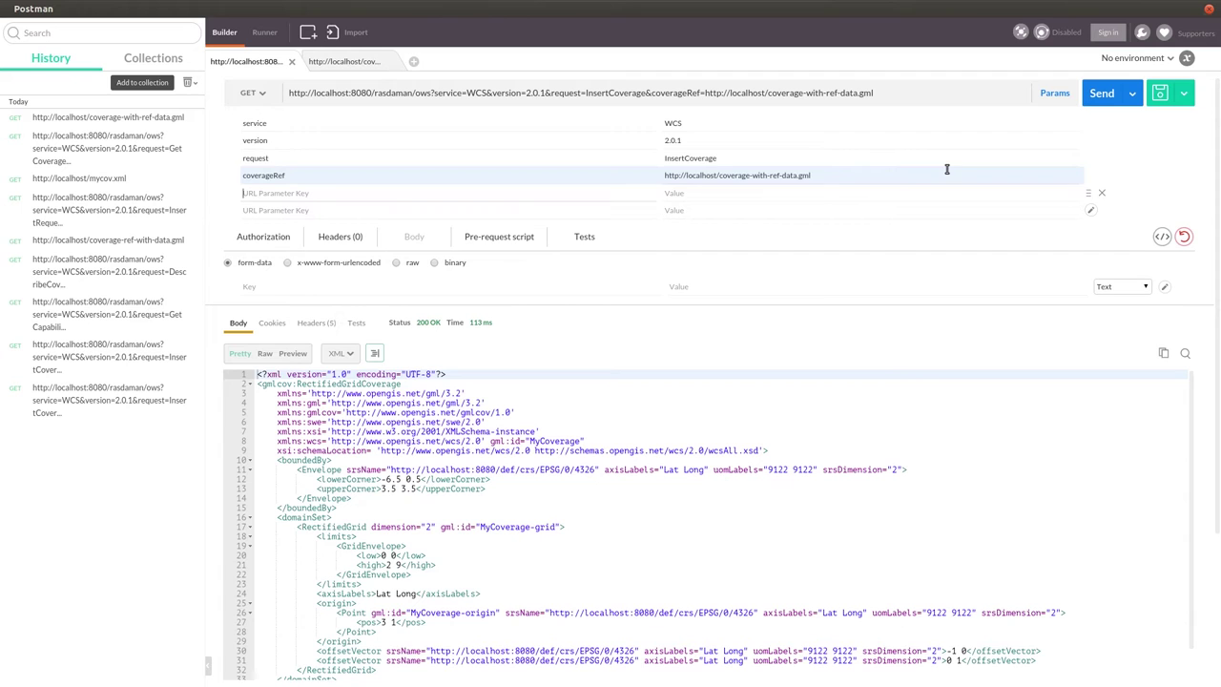
click(1101, 93)
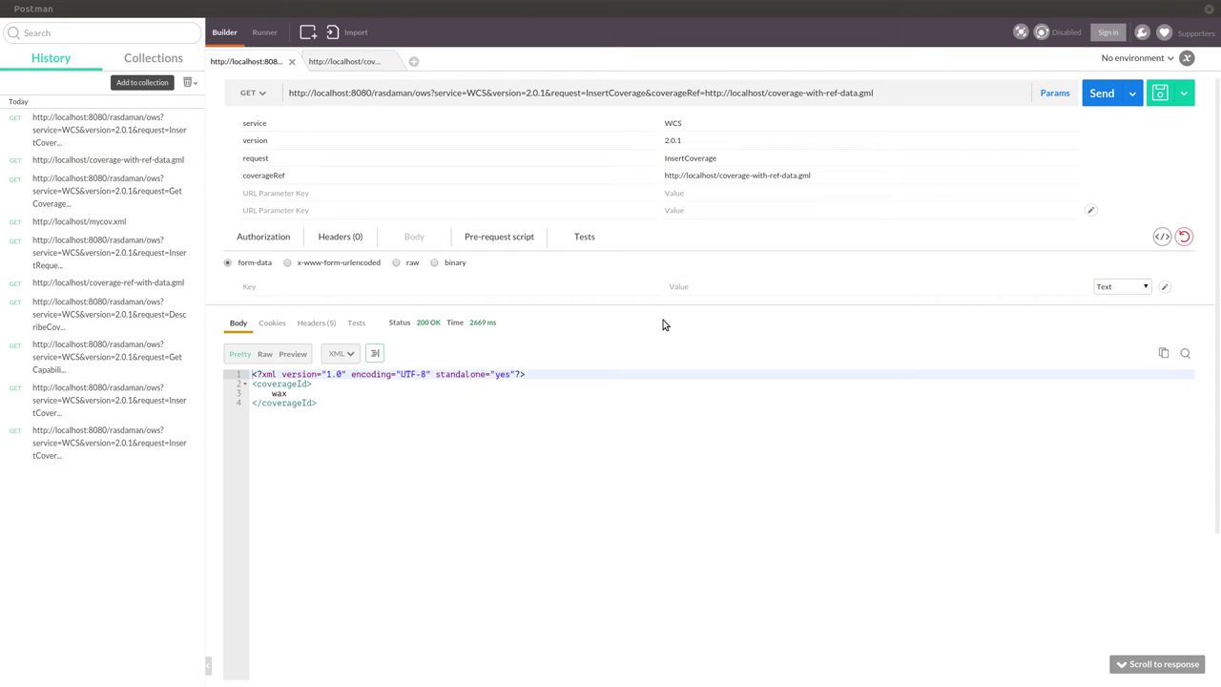
Step: Set the request parameter to GetCoverage and replace coverageRef with a coverageId parameter set to wax
double_click(686, 161)
text(Get)
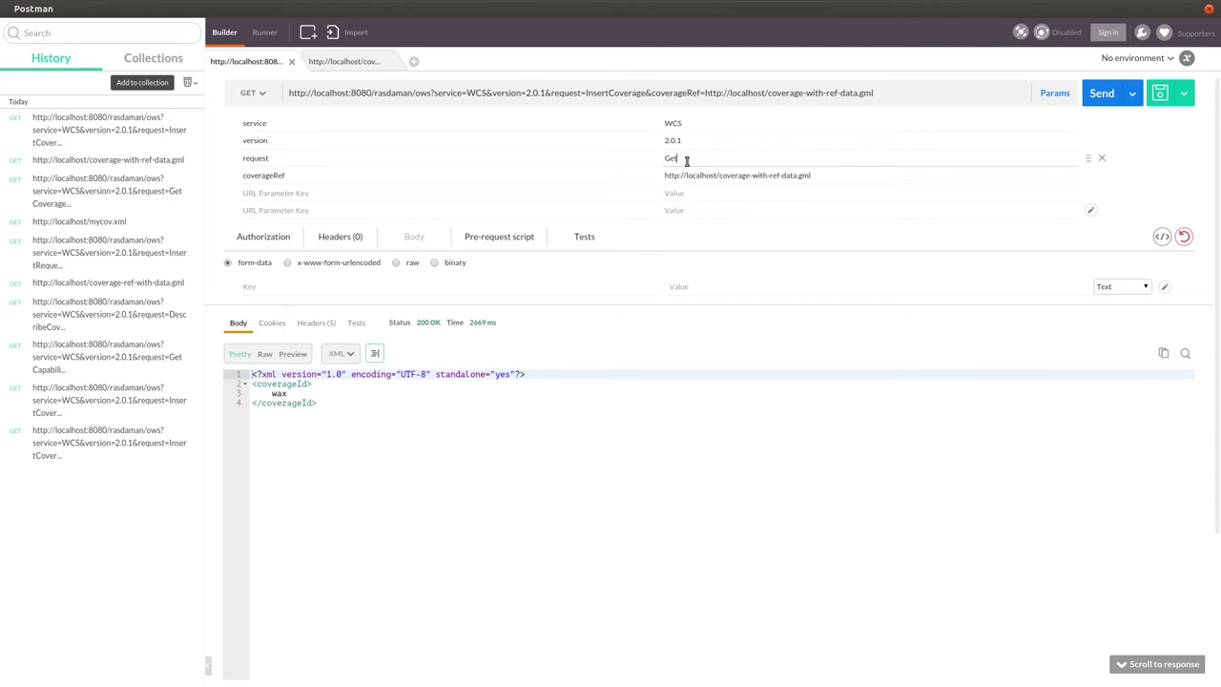
text(Coverage)
key(Tab)
text(c)
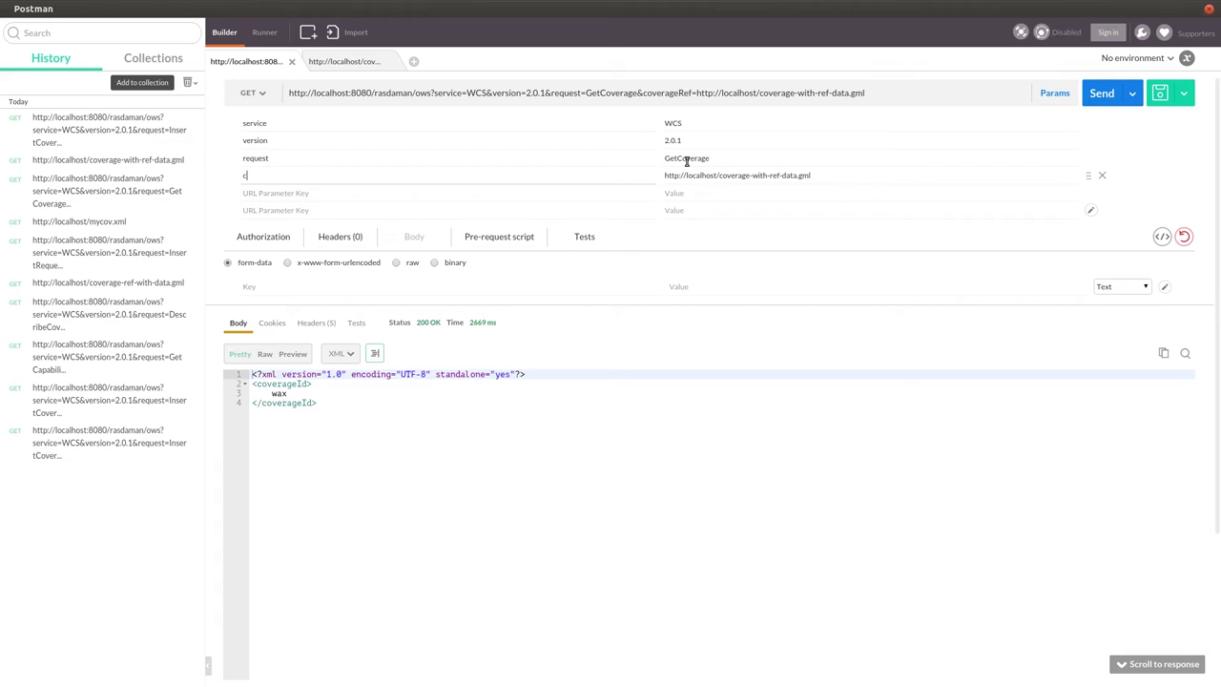
text(overageId)
key(Tab)
text(wax)
key(Tab)
Step: Add a format parameter with the value image/tiff and copy the complete GetCoverage request URL
text(format)
key(Tab)
text(image/tiff)
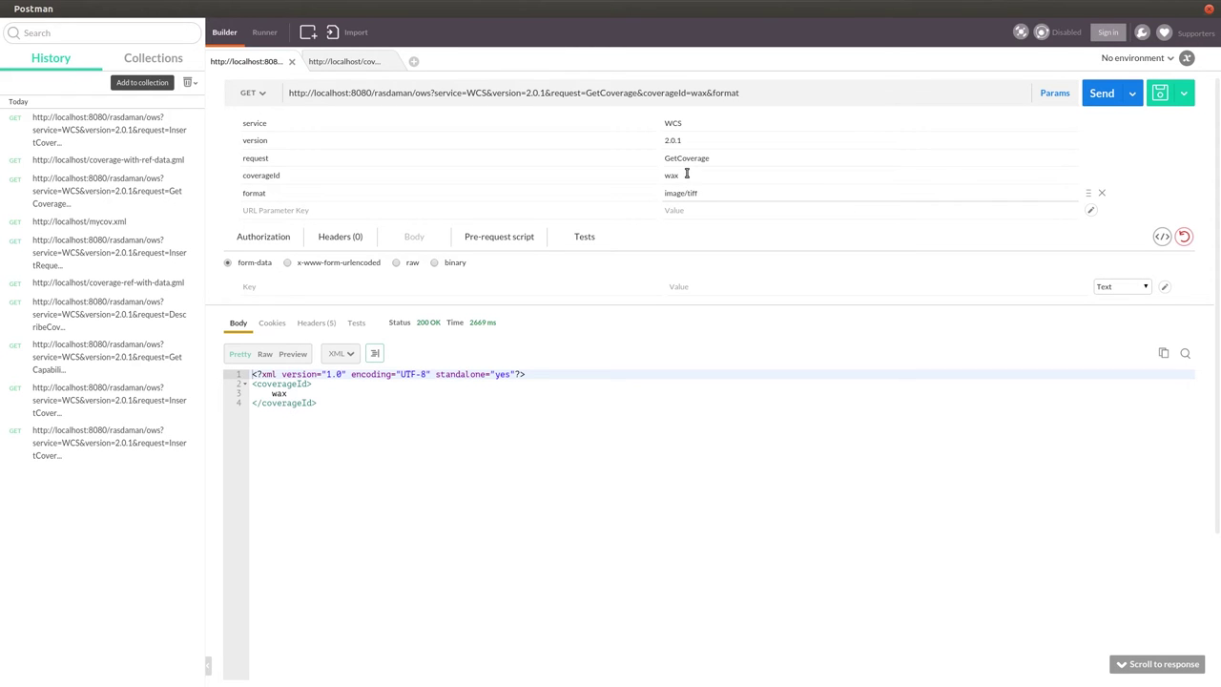
key(Tab)
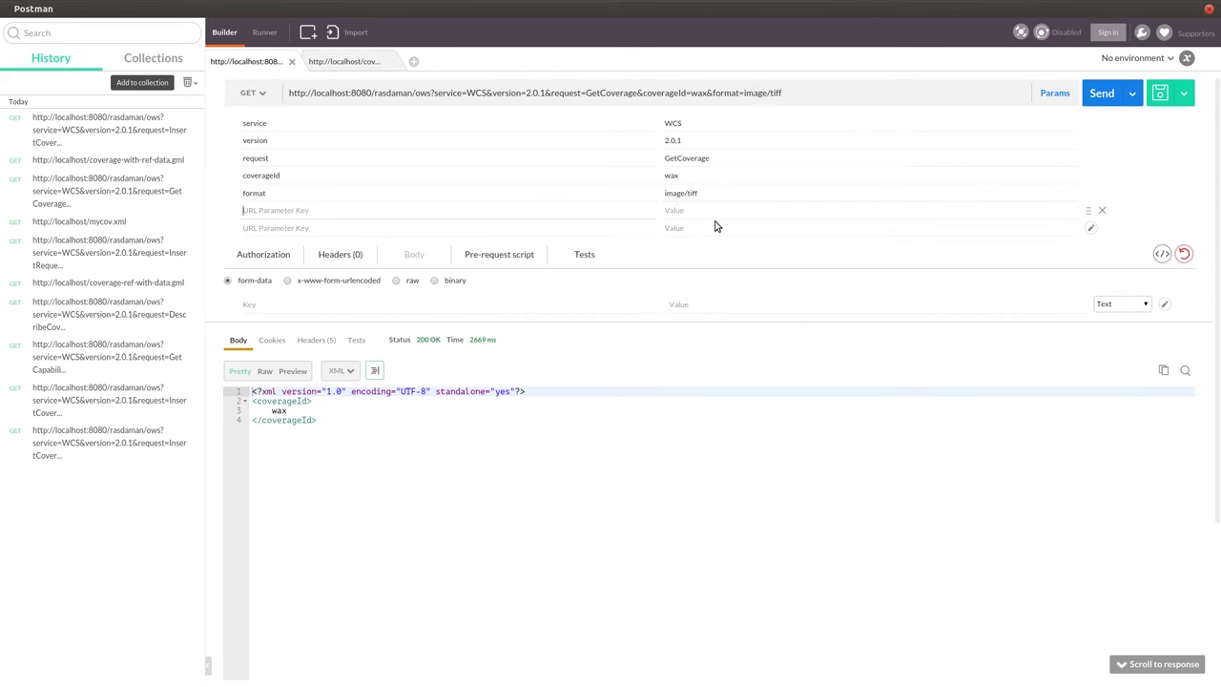
click(801, 92)
key(ctrl+a)
key(ctrl+c)
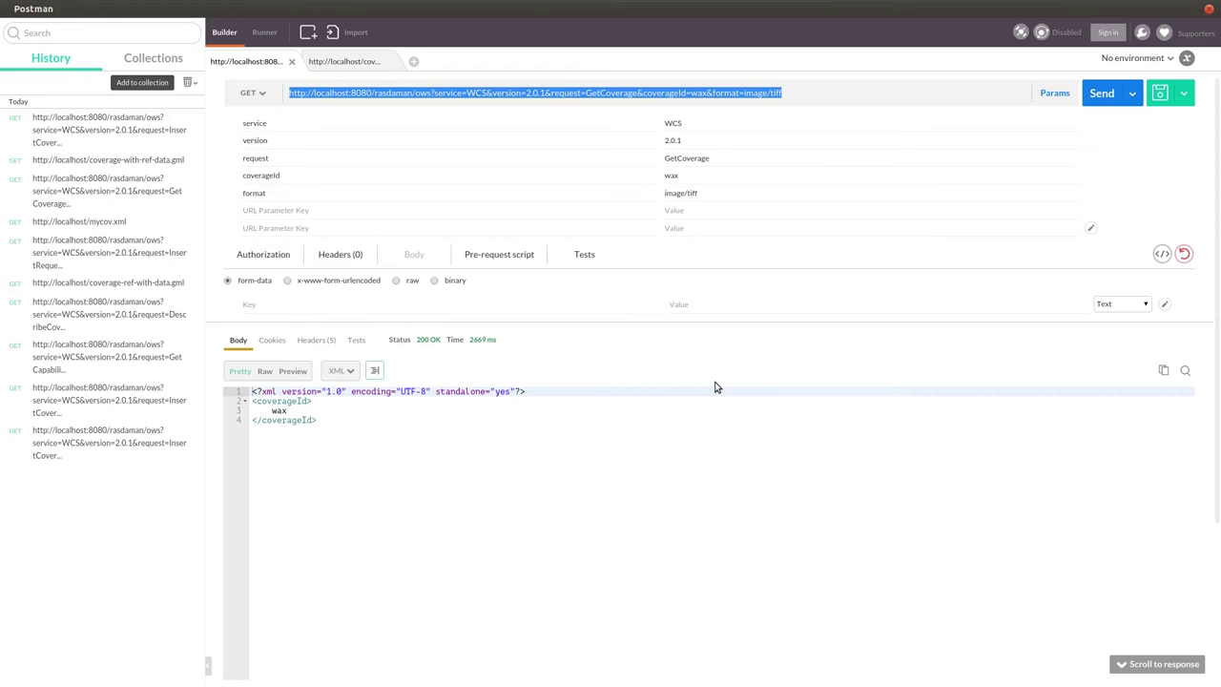
Step: Open a maximised terminal, enlarge its text and change to the Documents/examples/ directory
key(ctrl+alt+t)
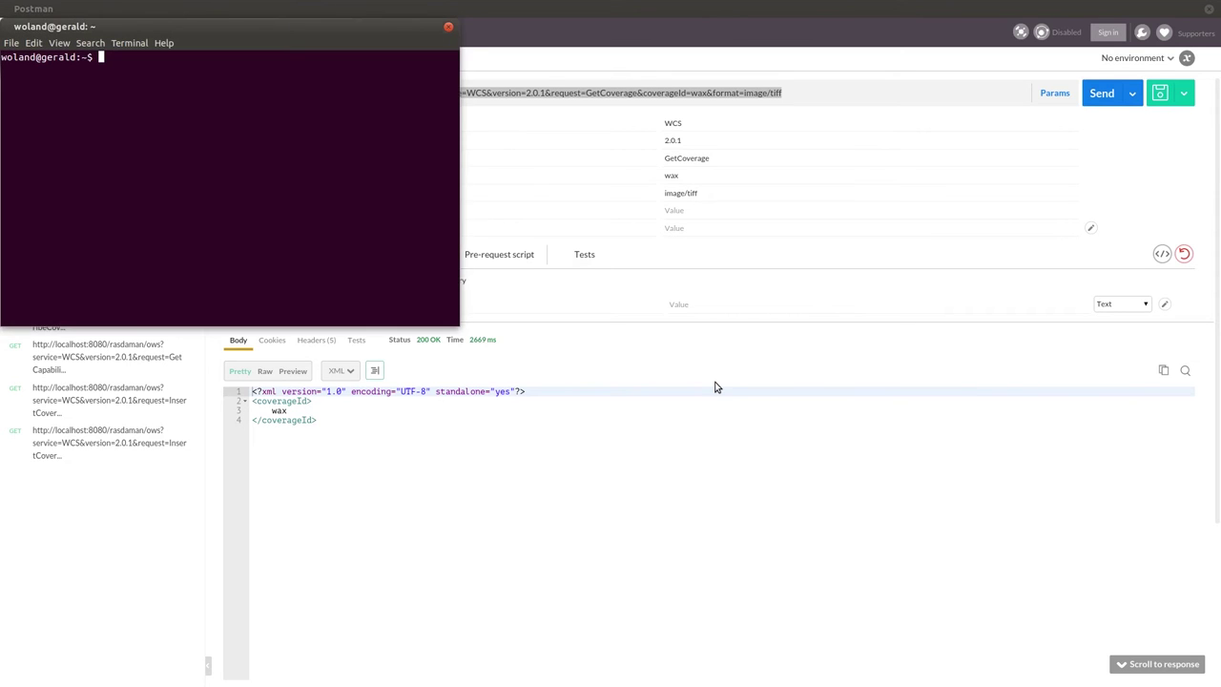
key(super+Up)
text(cd)
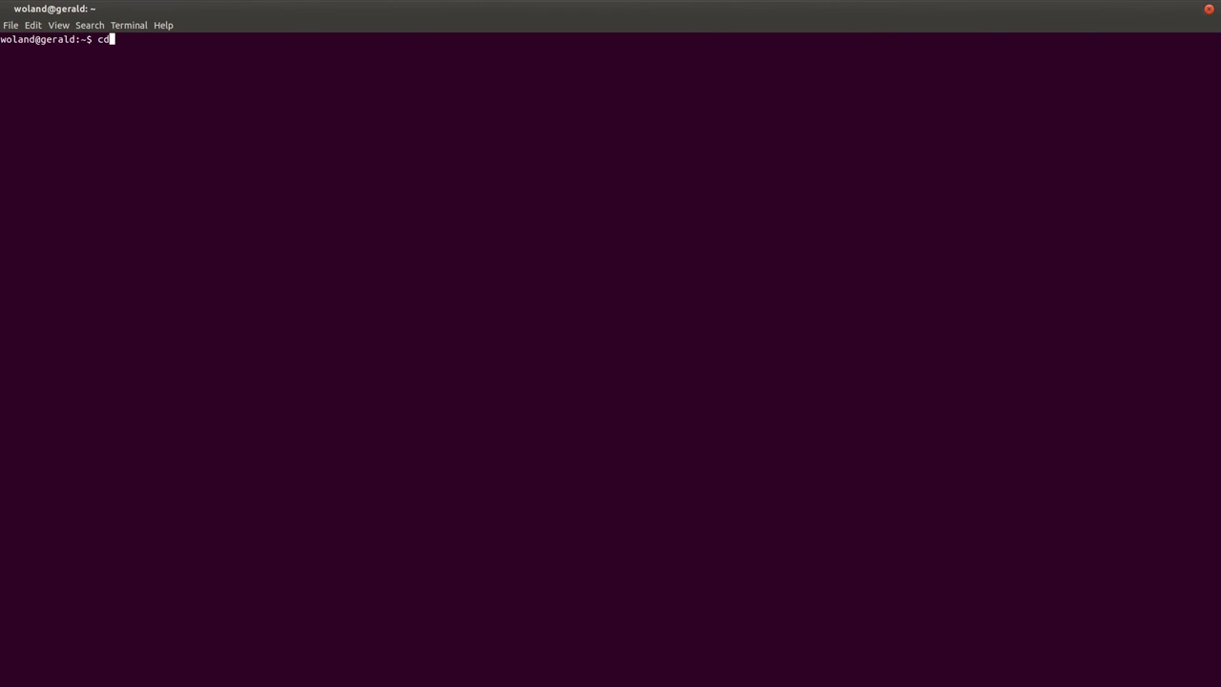
key(ctrl+plus)
key(ctrl+plus)
key(ctrl+plus)
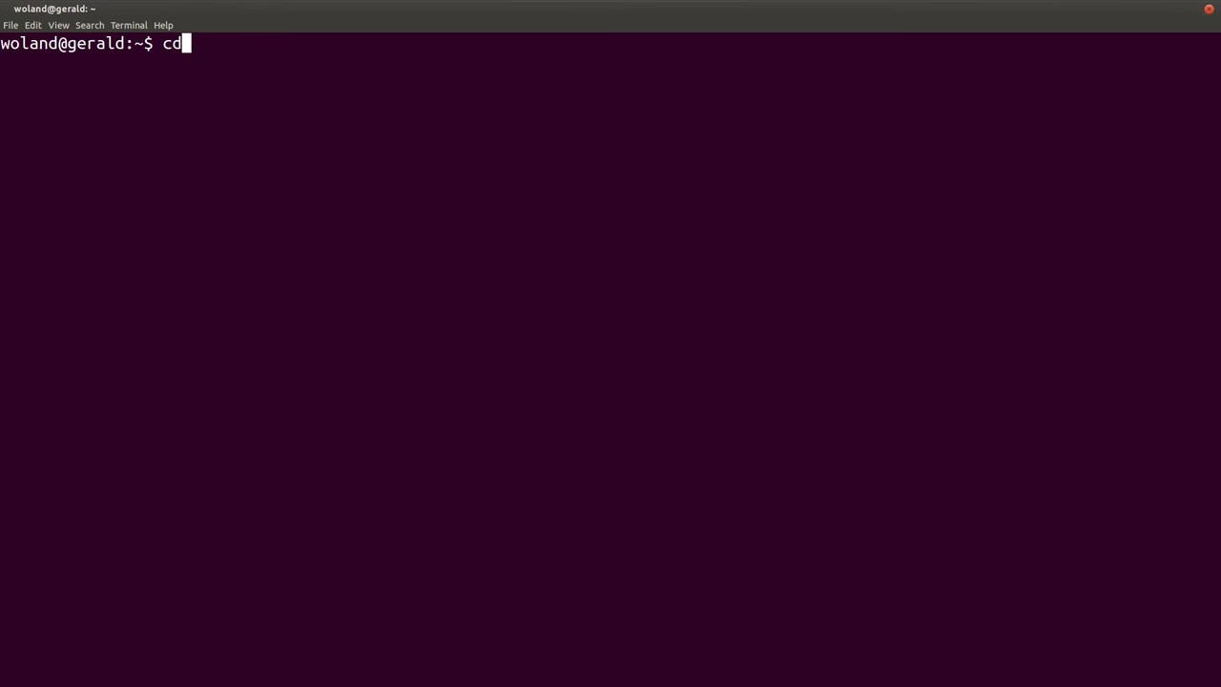
text(Docume)
key(Tab)
text(exa)
key(Tab)
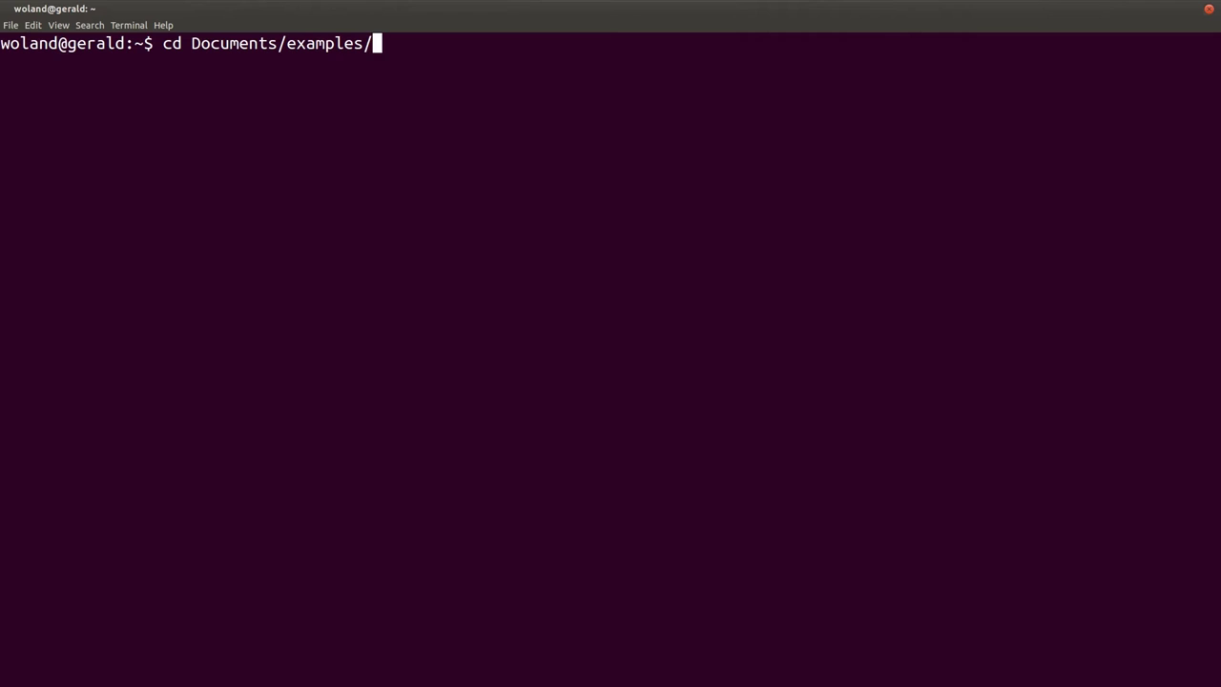
key(Return)
Step: Download the wax coverage with wget, using the copied GetCoverage URL enclosed in double quotes
text(v)
key(BackSpace)
text(wget)
key(ctrl+shift+v)
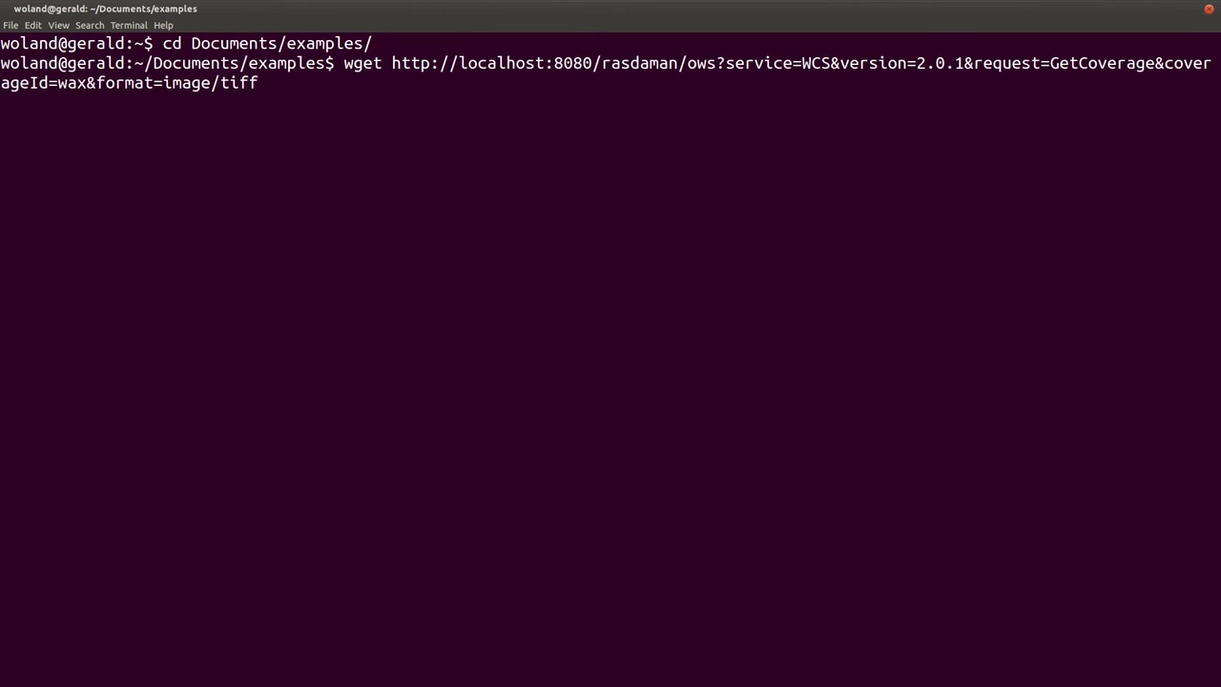
text(")
key(ctrl+a)
key(Right)
key(Right)
key(Right)
key(Right)
key(Right)
text(")
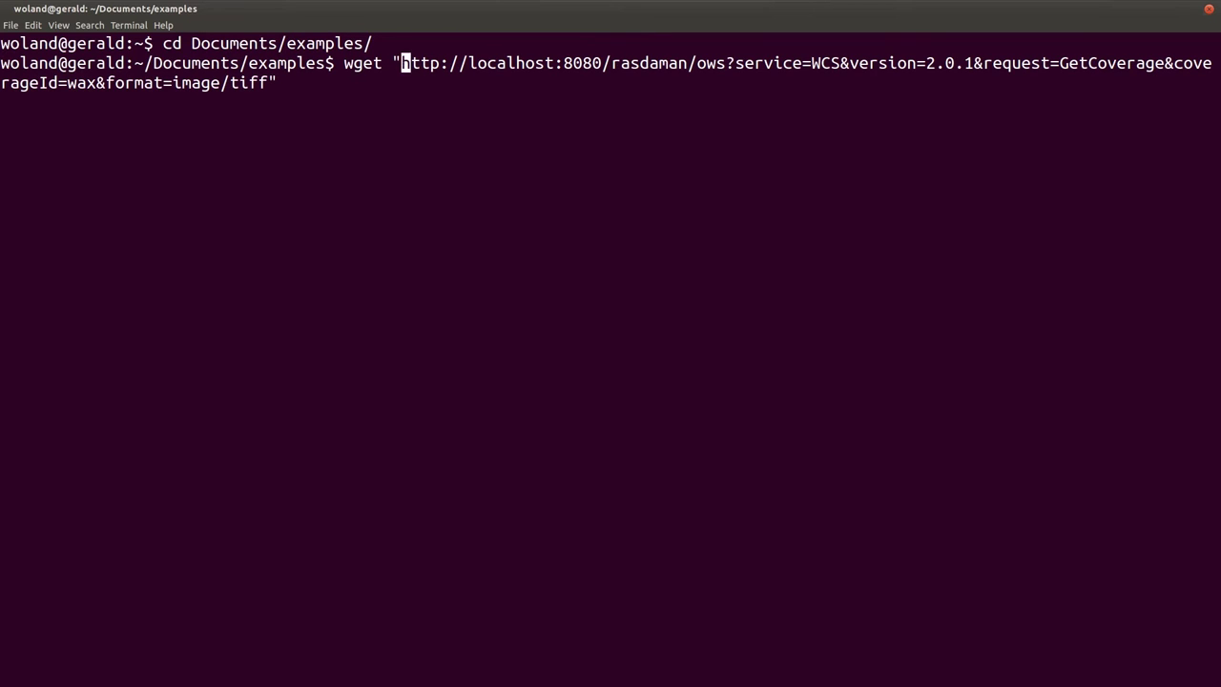
key(Return)
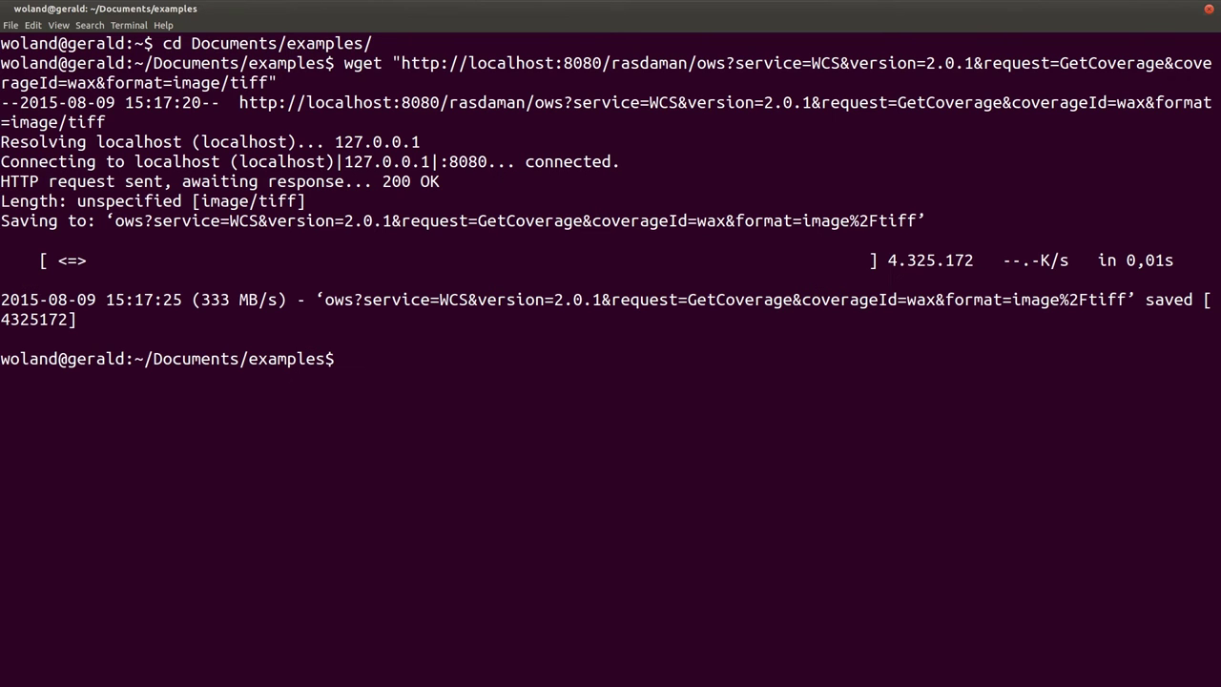
text(eog ow)
key(BackSpace)
key(BackSpace)
key(BackSpace)
key(BackSpace)
key(BackSpace)
key(BackSpace)
Step: Open the downloaded wax coverage file whose name starts with ows with eog, and enlarge the image window to examine it
text(ls ow)
key(Tab)
key(ctrl+a)
key(Delete)
key(Delete)
text(eog)
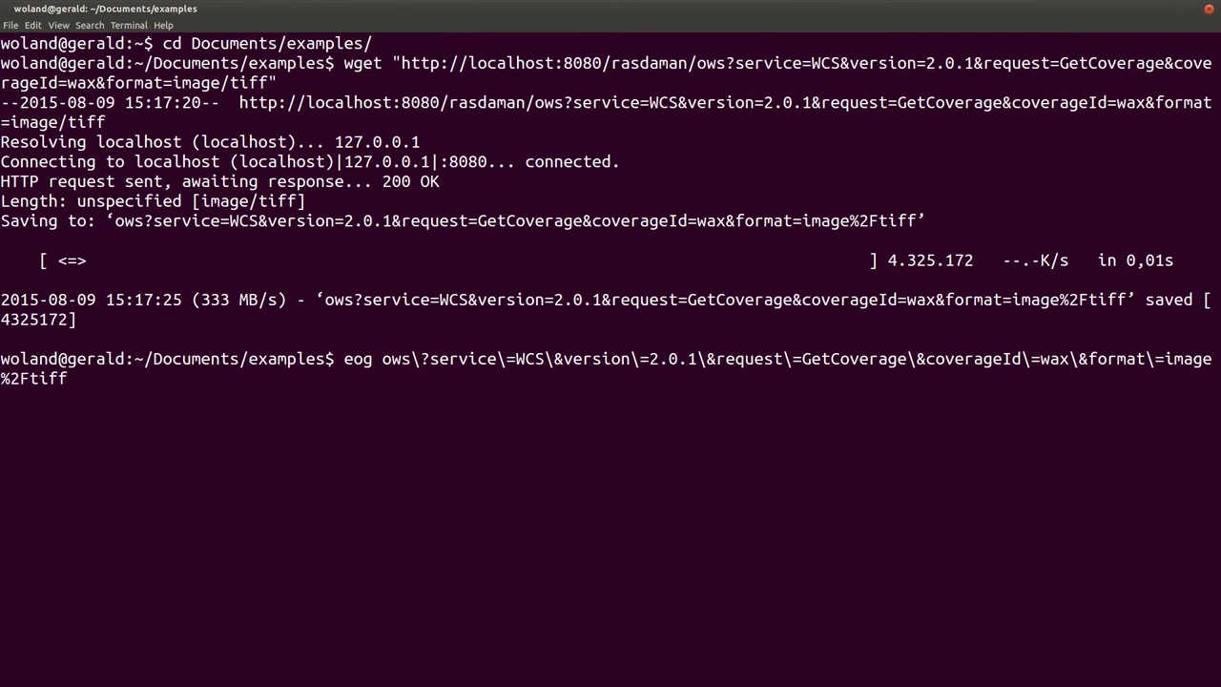
key(Return)
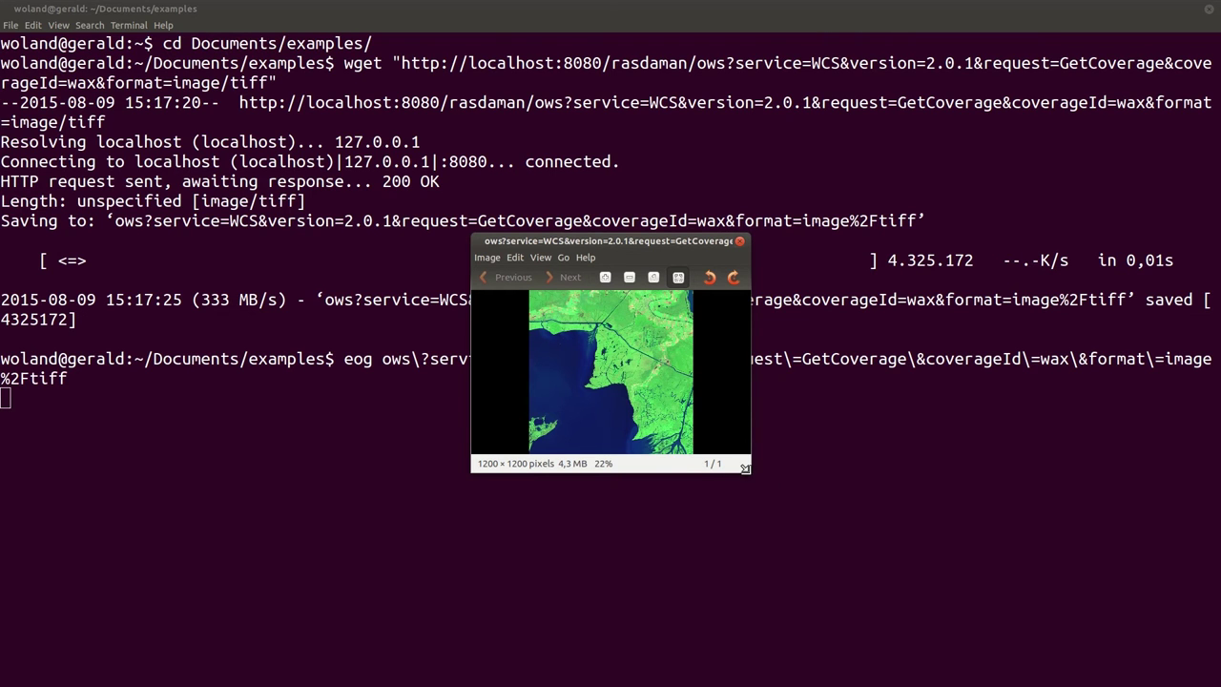
drag(746, 474, 1091, 646)
drag(786, 241, 572, 118)
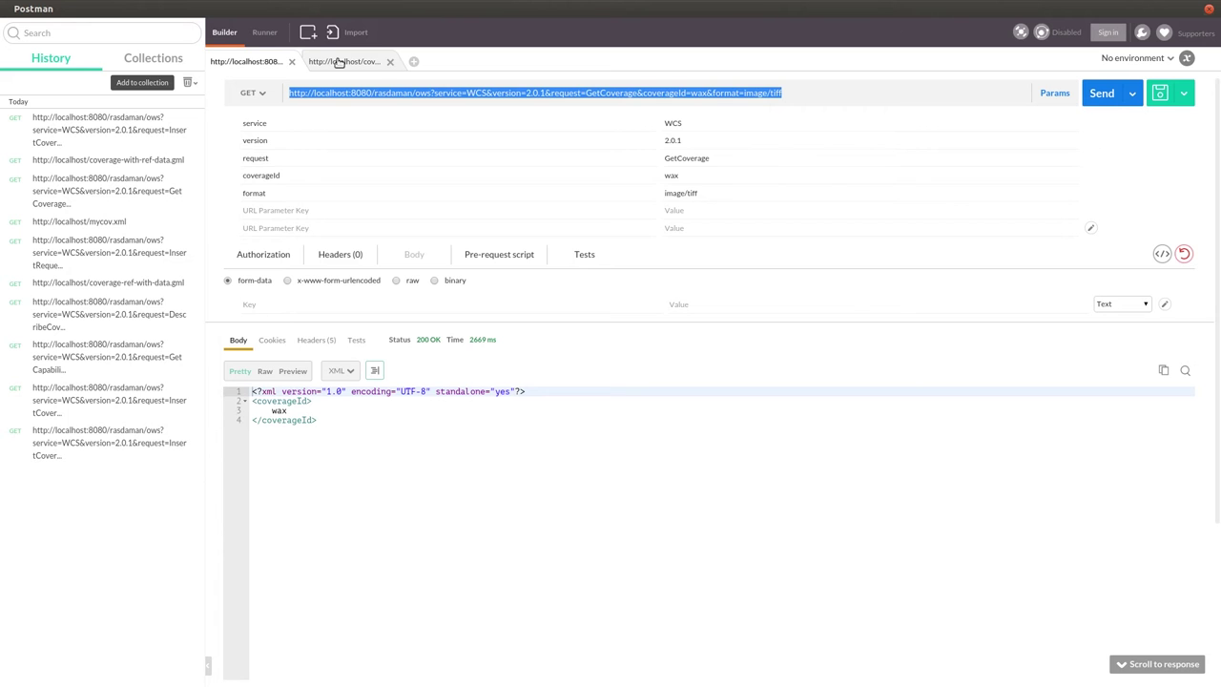
Step: Switch to Postman, open the file reference link in coverage-with-ref-data.gml and copy the path /var/geodata/waxlake/waxlake1.tif
click(339, 61)
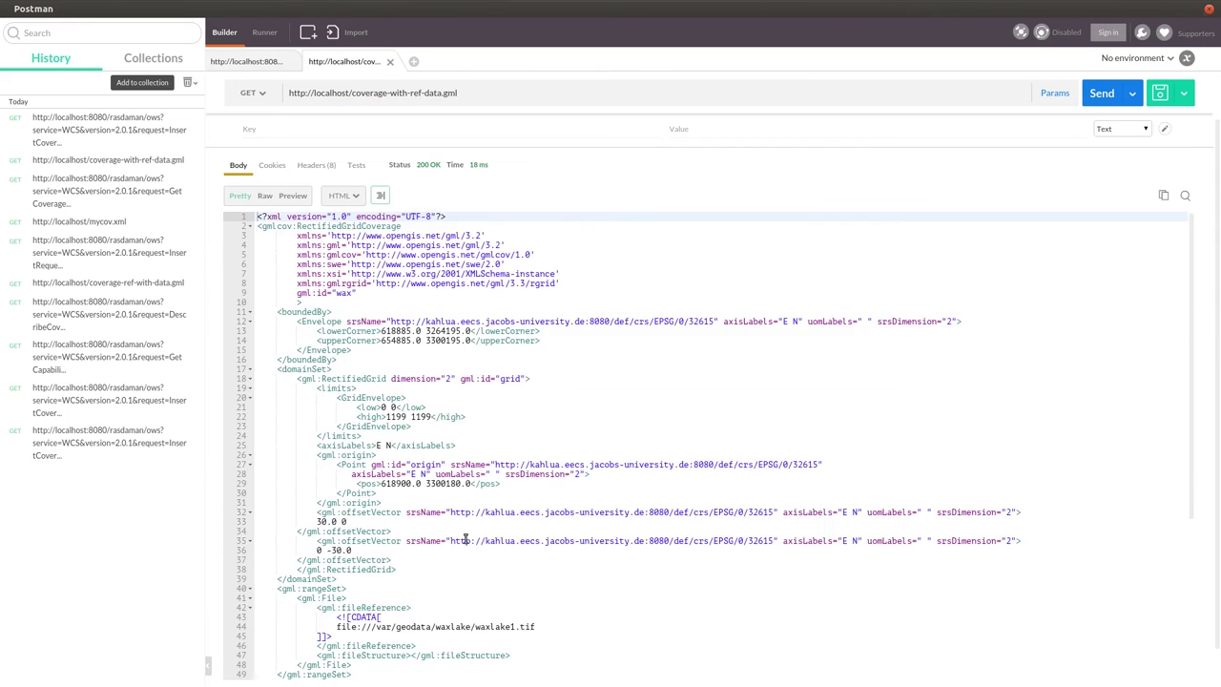
scroll(444, 539, down, 3)
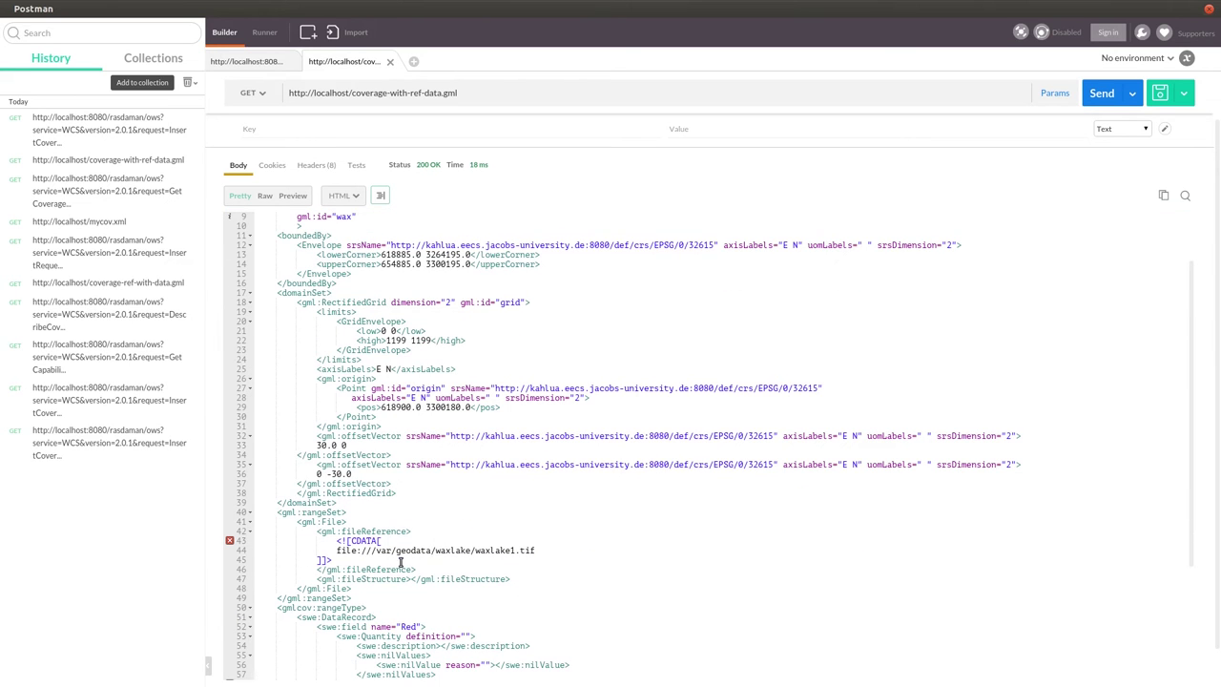
mouse_move(553, 539)
mouse_down()
mouse_move(336, 561)
mouse_move(395, 546)
mouse_move(562, 577)
mouse_move(564, 556)
mouse_up()
click(564, 556)
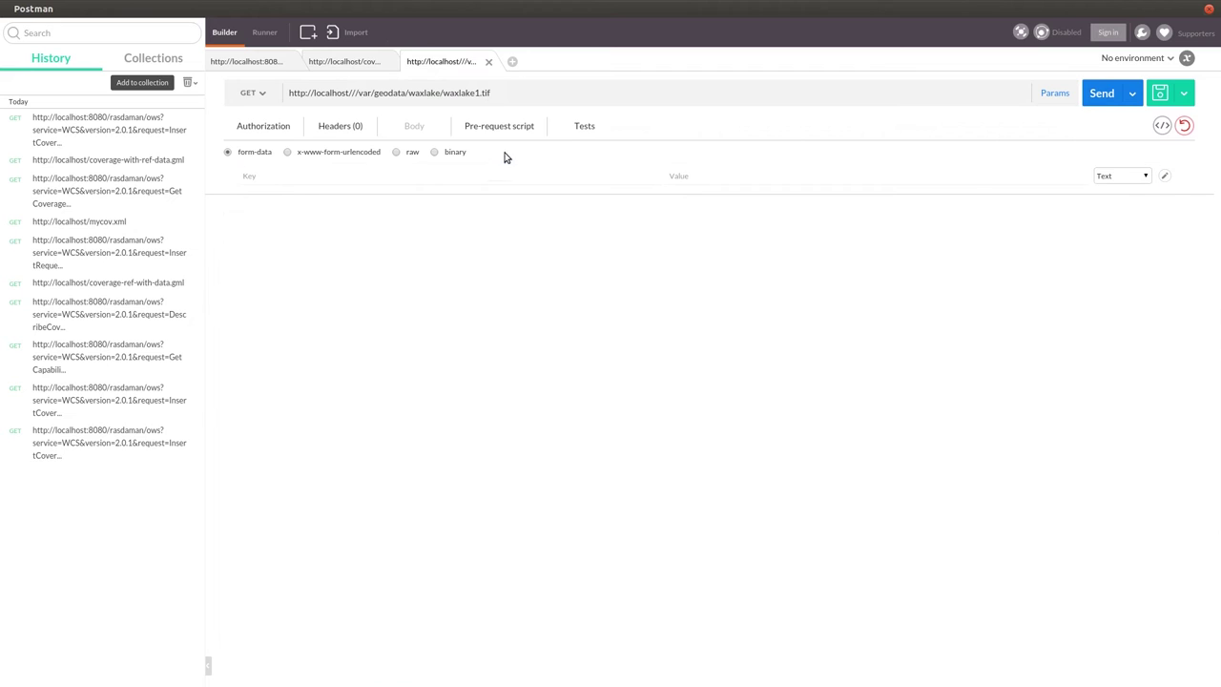
drag(520, 90, 361, 95)
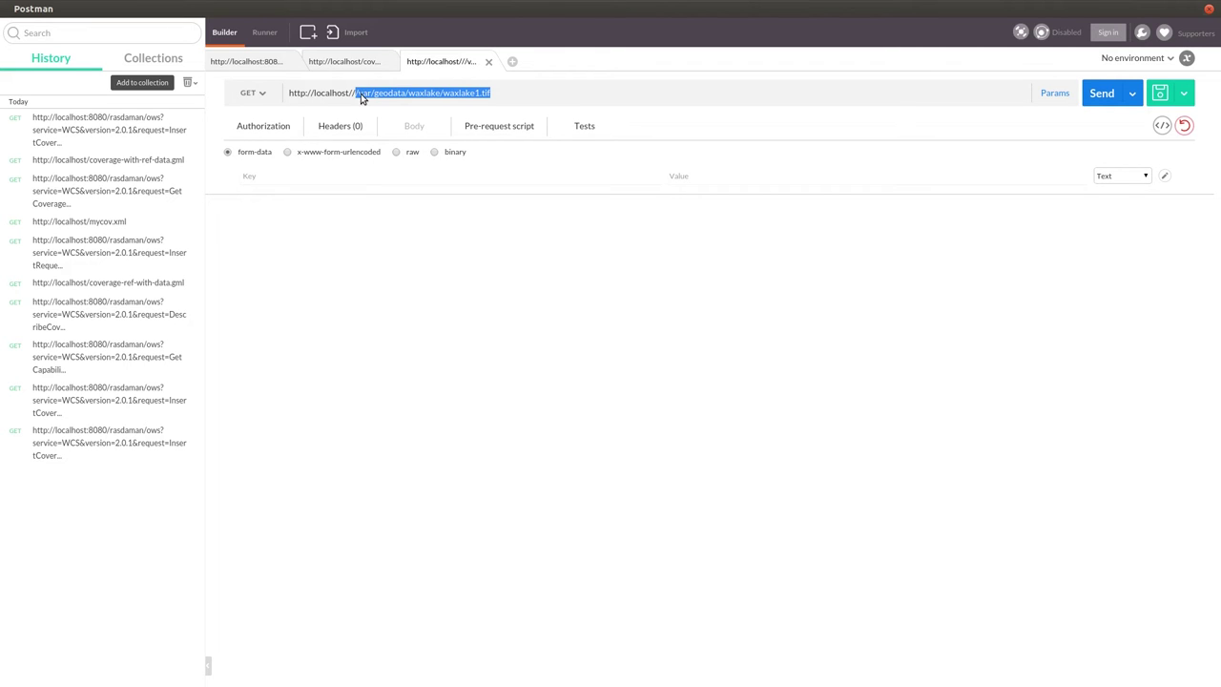
Step: Switch to the terminal, stop the running eog command and open /var/geodata/waxlake/waxlake1.tif with eog
key(alt+Tab)
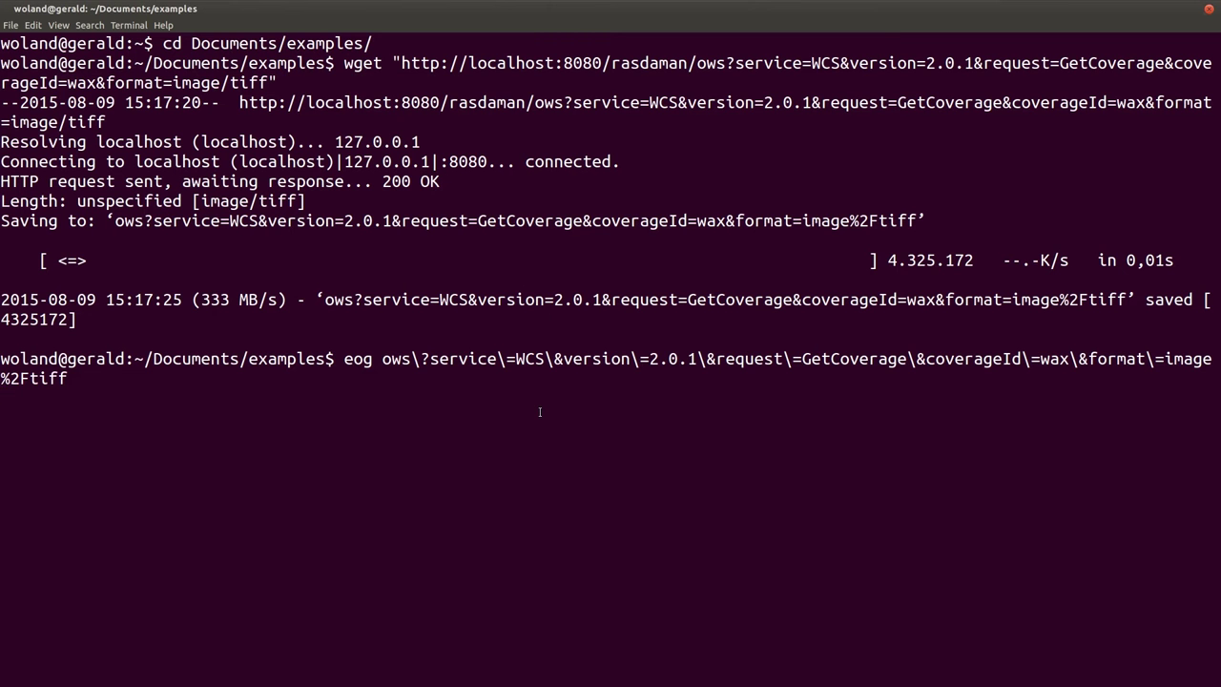
key(ctrl+c)
text(eog)
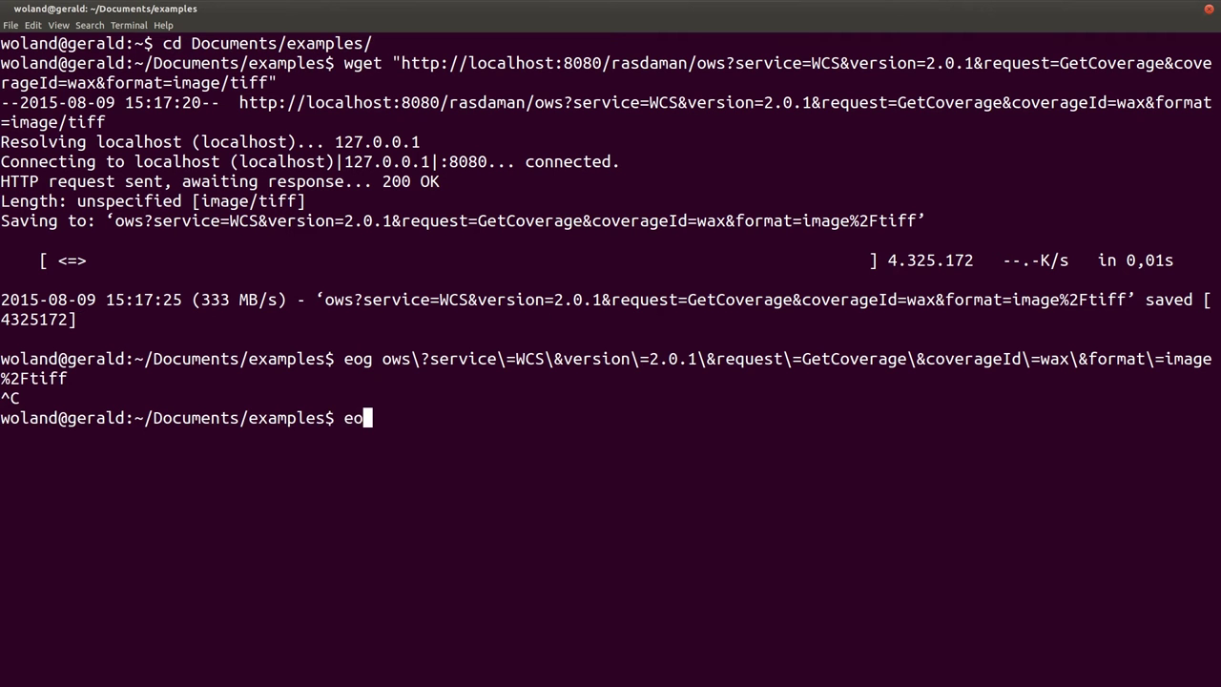
key(ctrl+shift+v)
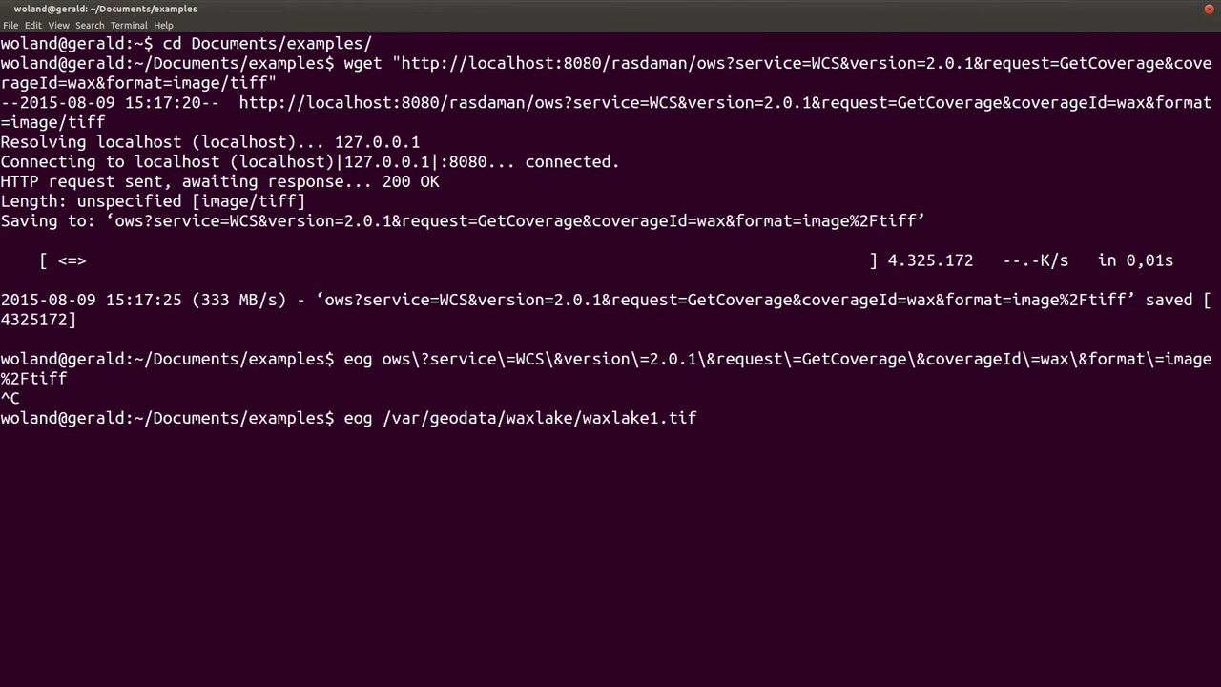
key(Return)
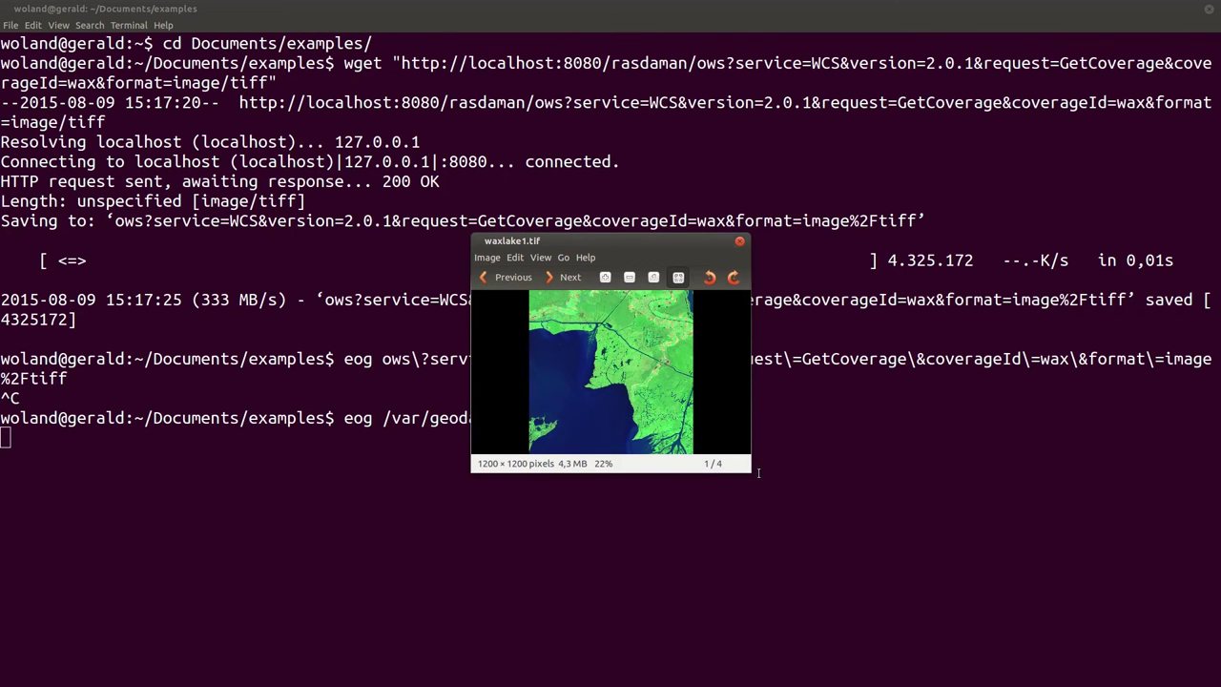
Step: Enlarge and reposition the waxlake1.tif window to examine the original image, and close it
drag(748, 467, 1026, 636)
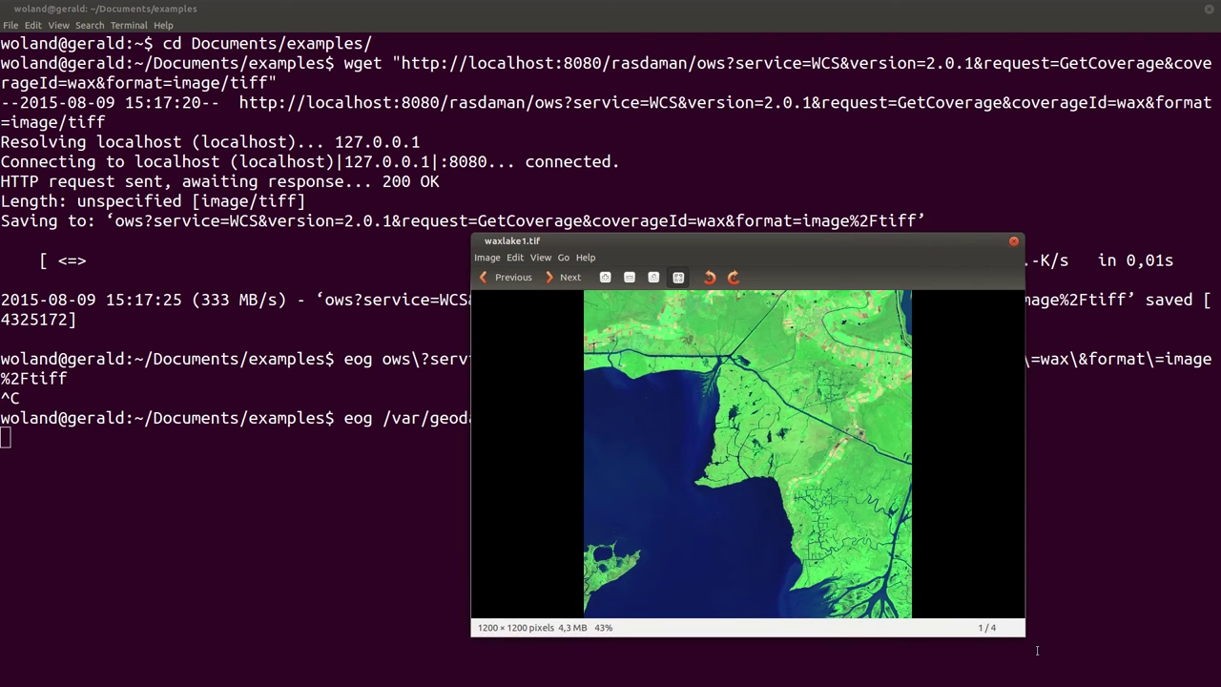
drag(745, 250, 568, 124)
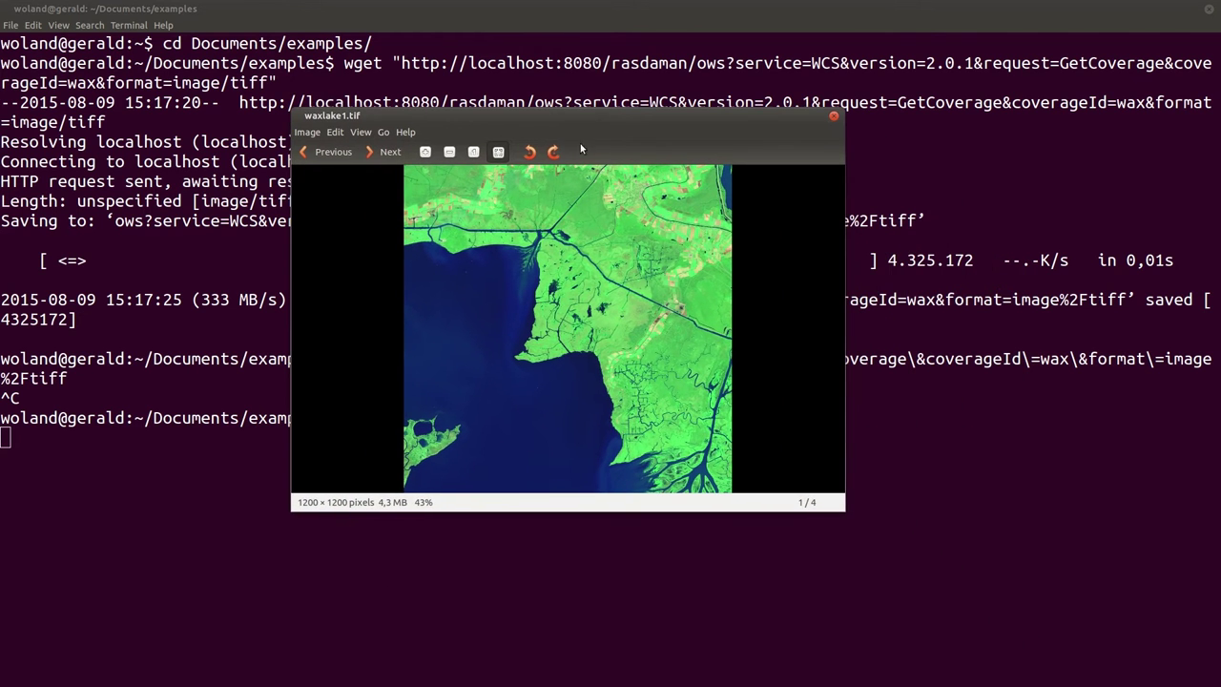
drag(843, 507, 997, 618)
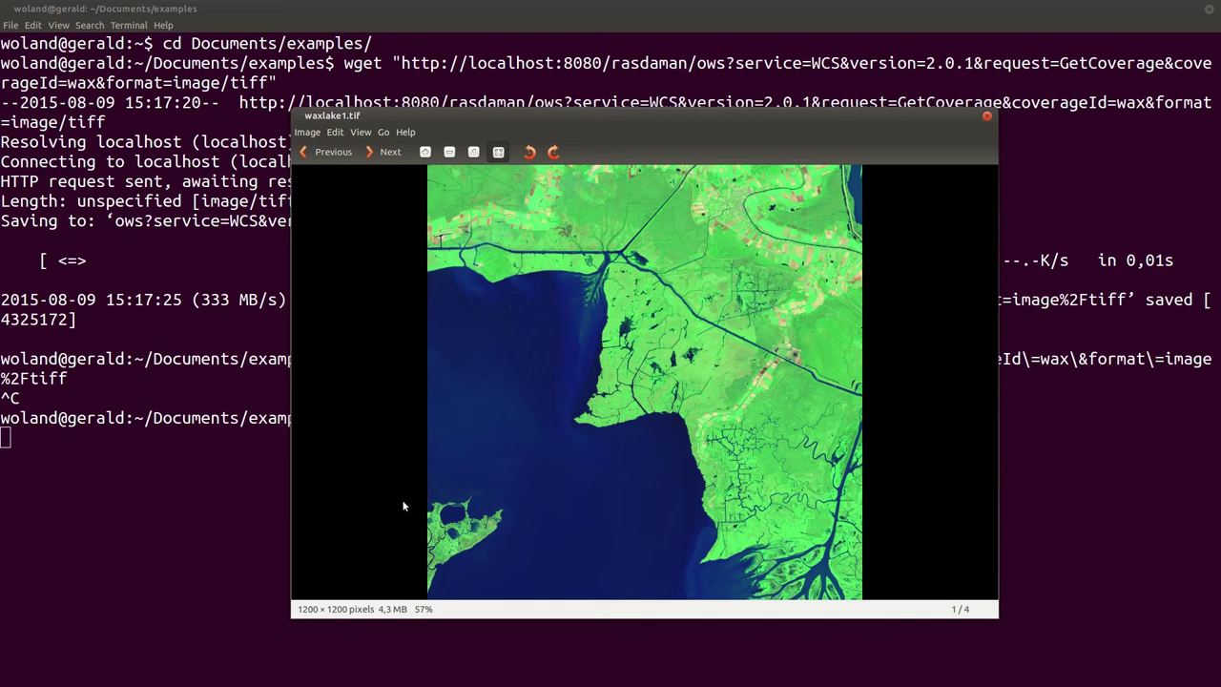
key(ctrl+w)
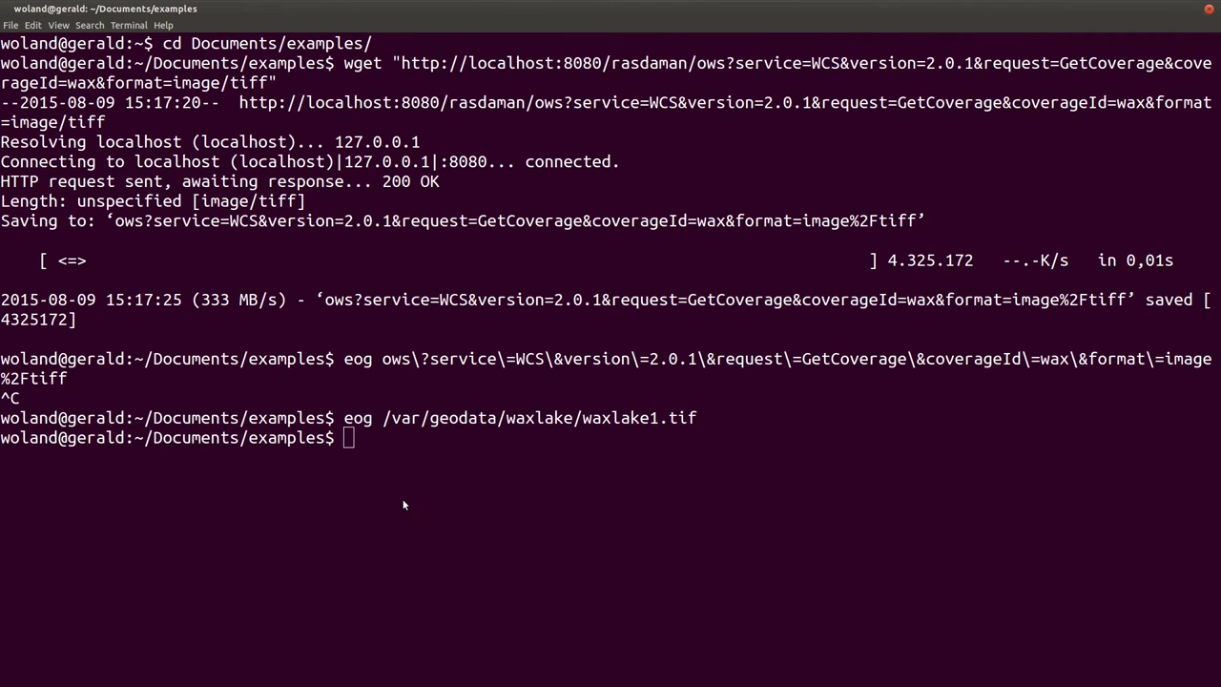
key(alt+Tab)
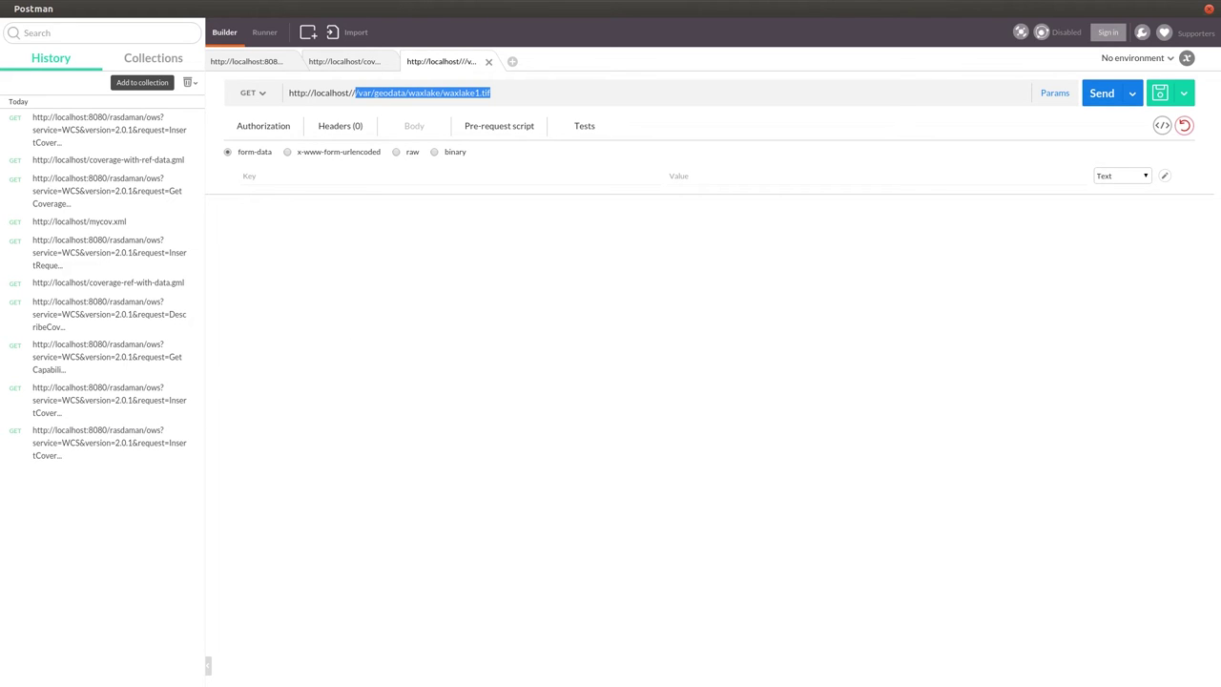
click(409, 230)
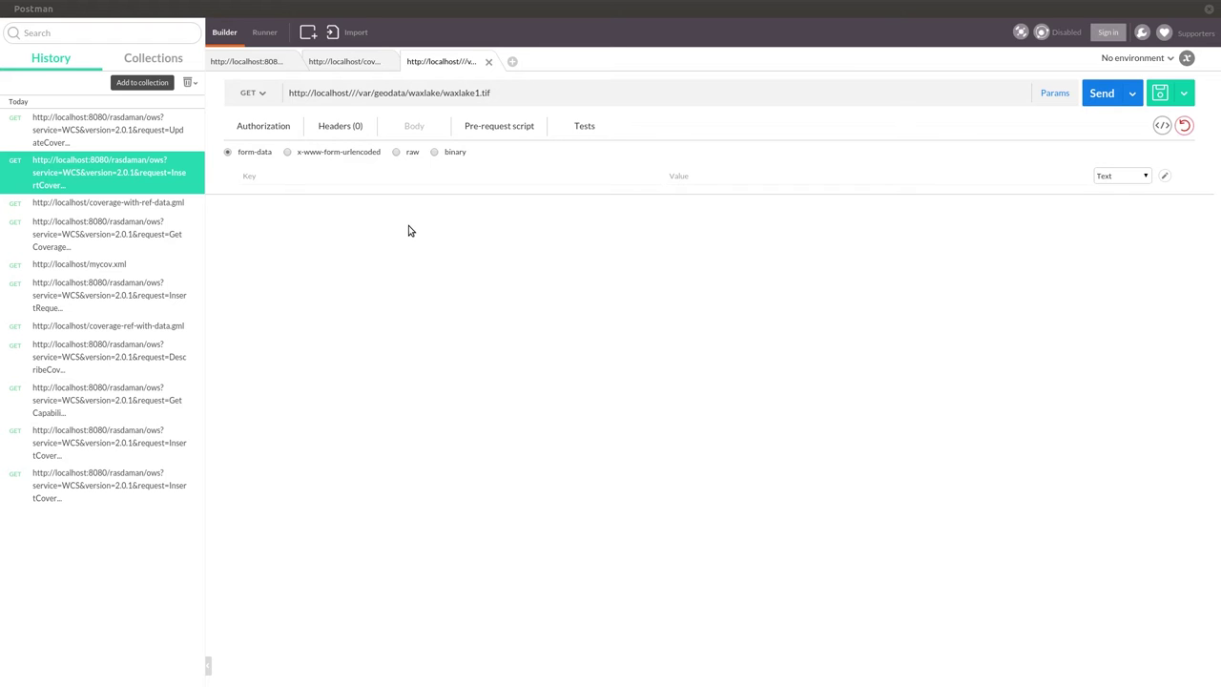
click(356, 61)
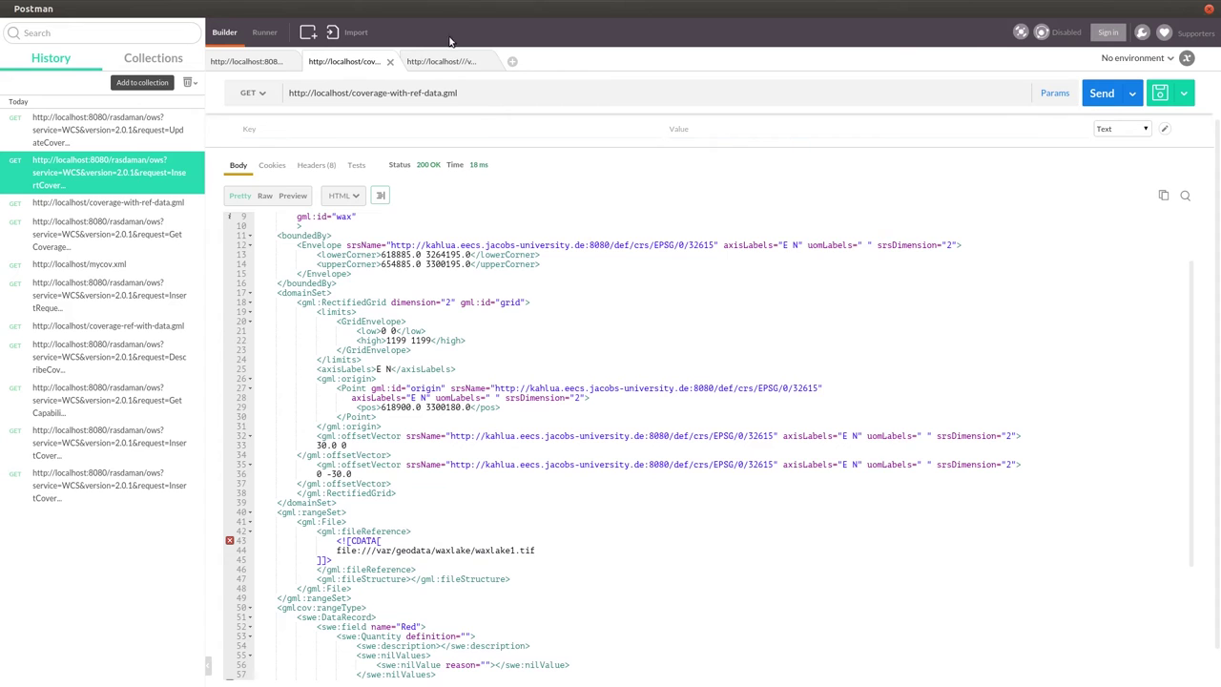
click(438, 92)
text(-update)
key(Return)
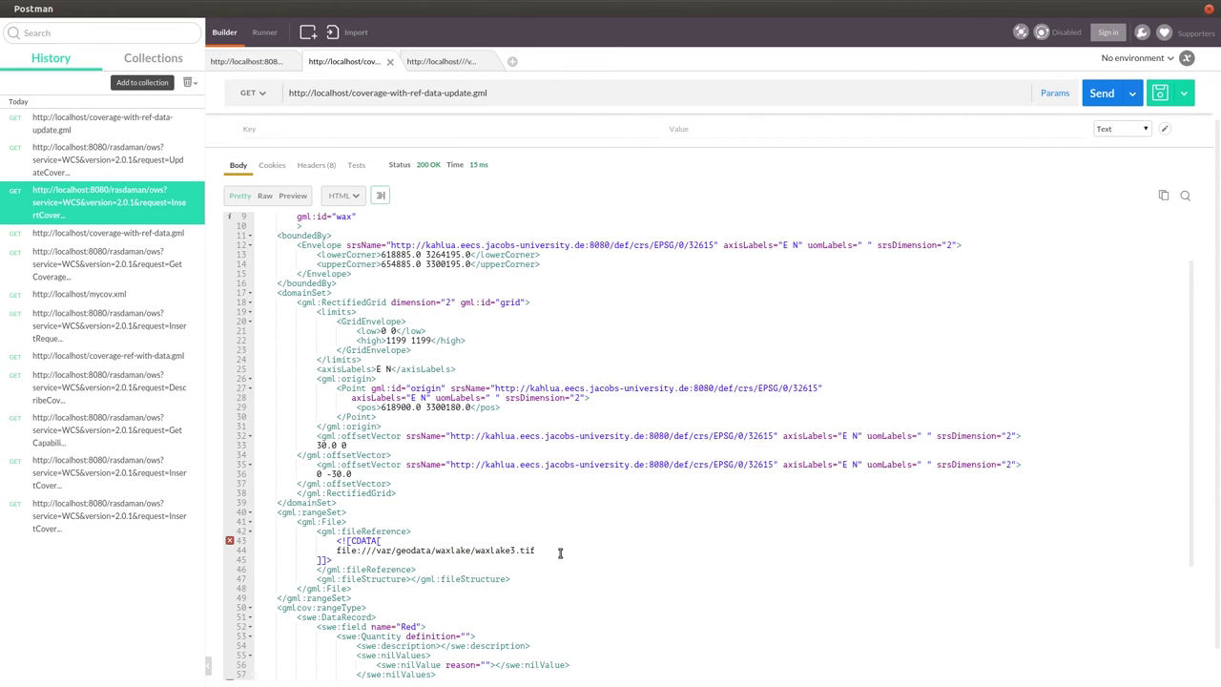
scroll(560, 553, down, 3)
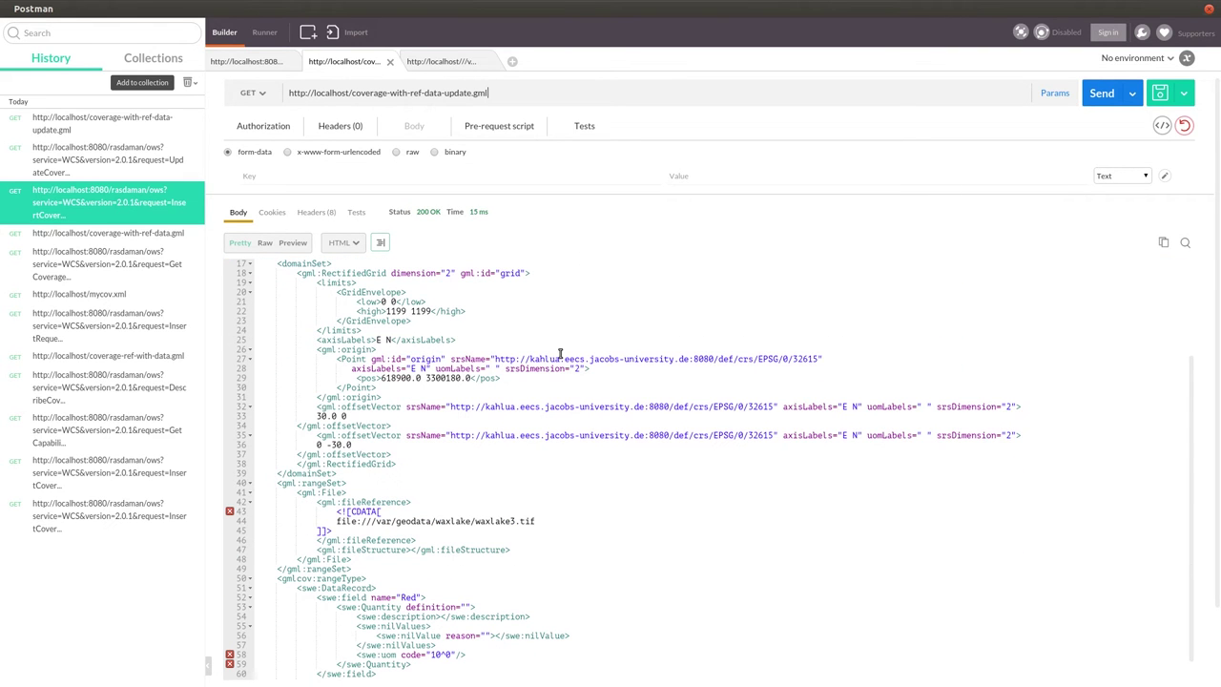
Step: Reopen the WCS InsertCoverage request's parameters and set the request parameter to UpdateCoverage
click(246, 61)
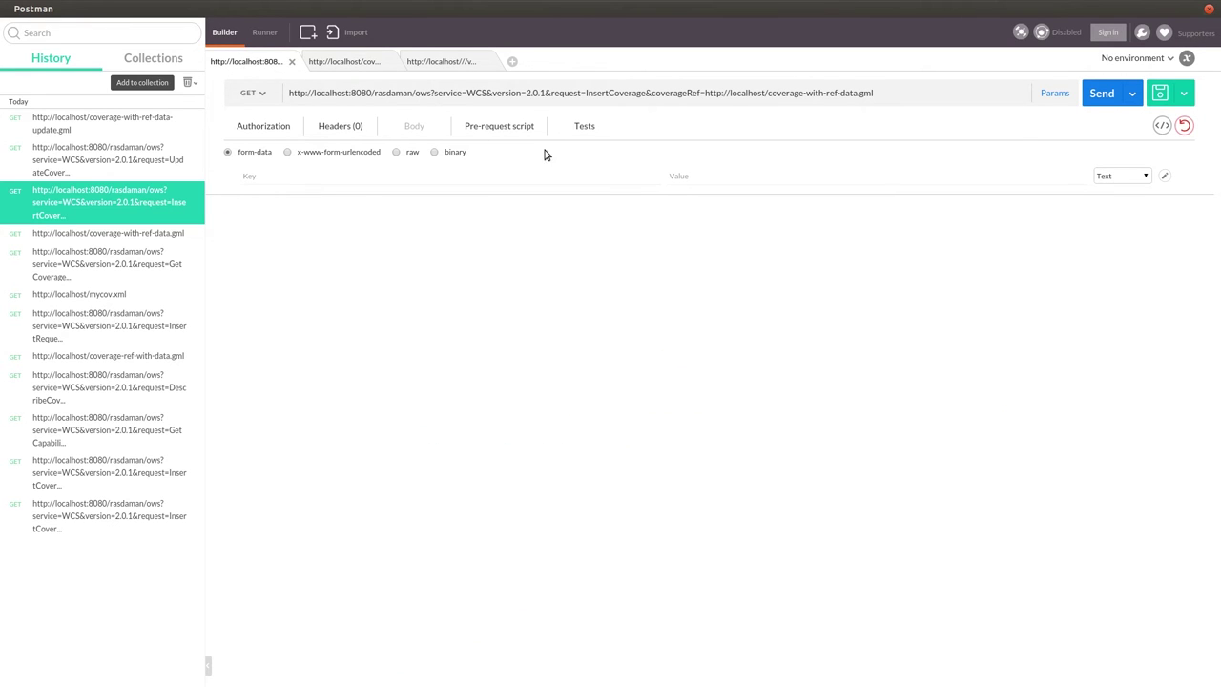
click(1044, 96)
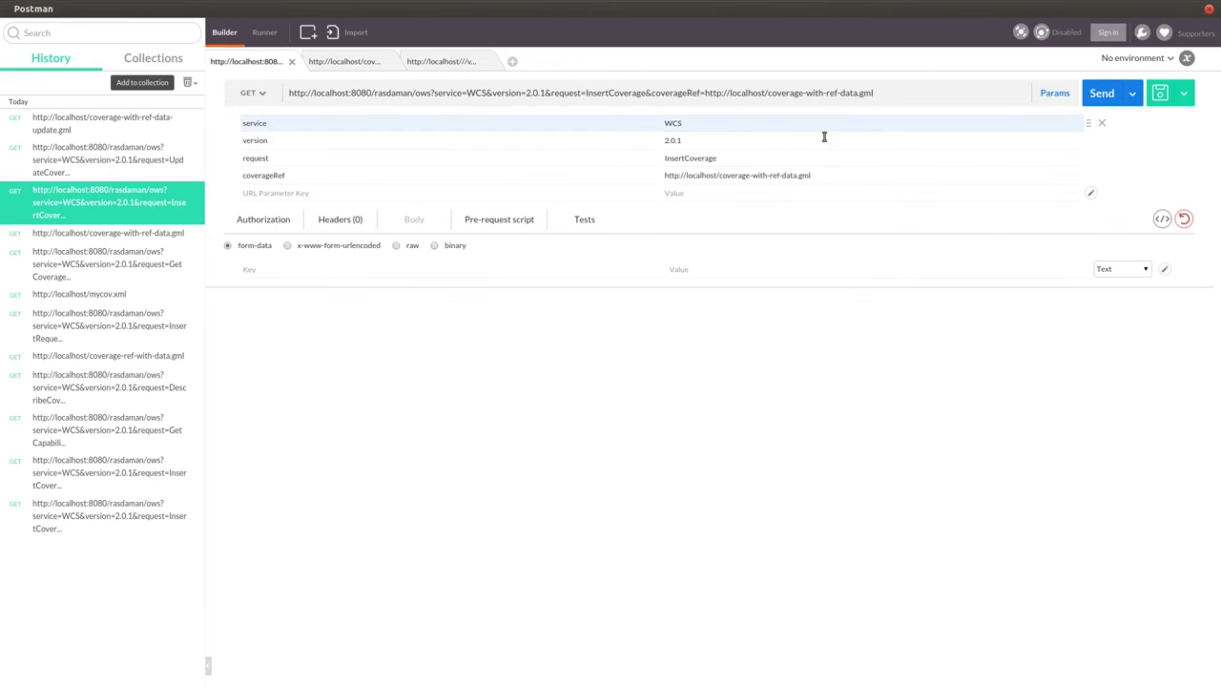
click(694, 159)
double_click(690, 159)
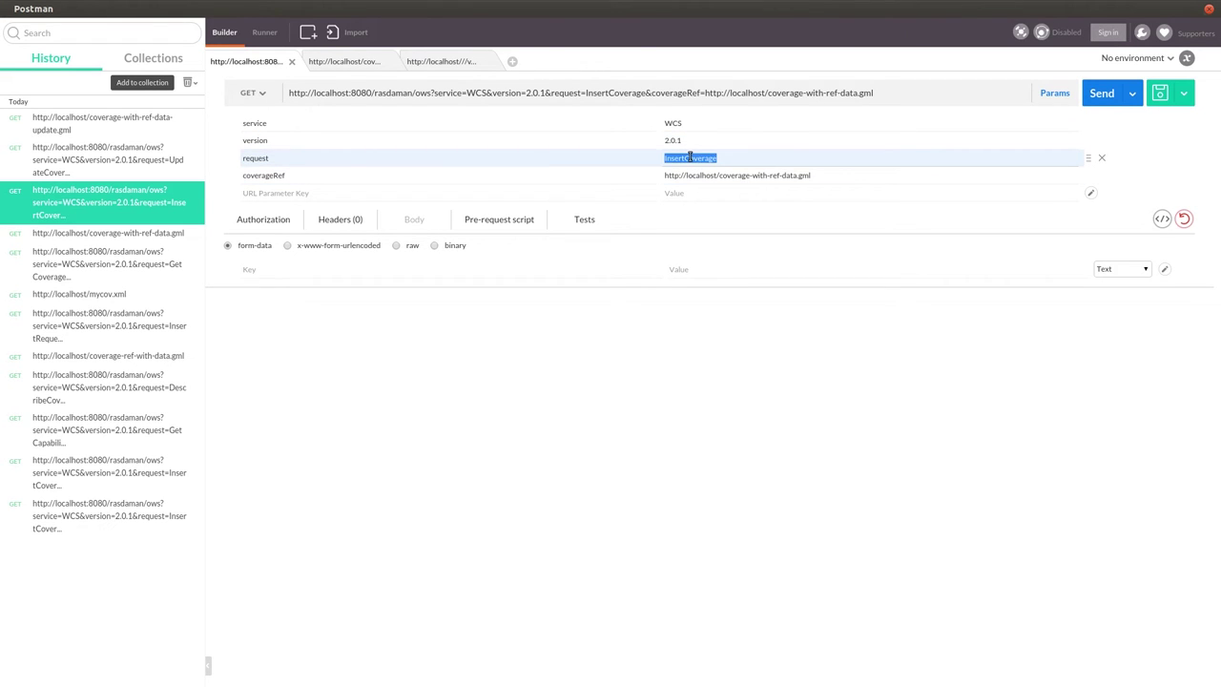
text(UpdateCoverage)
Step: Replace the coverageRef parameter with coverageId and set its value to wax
double_click(435, 176)
text(coverageId)
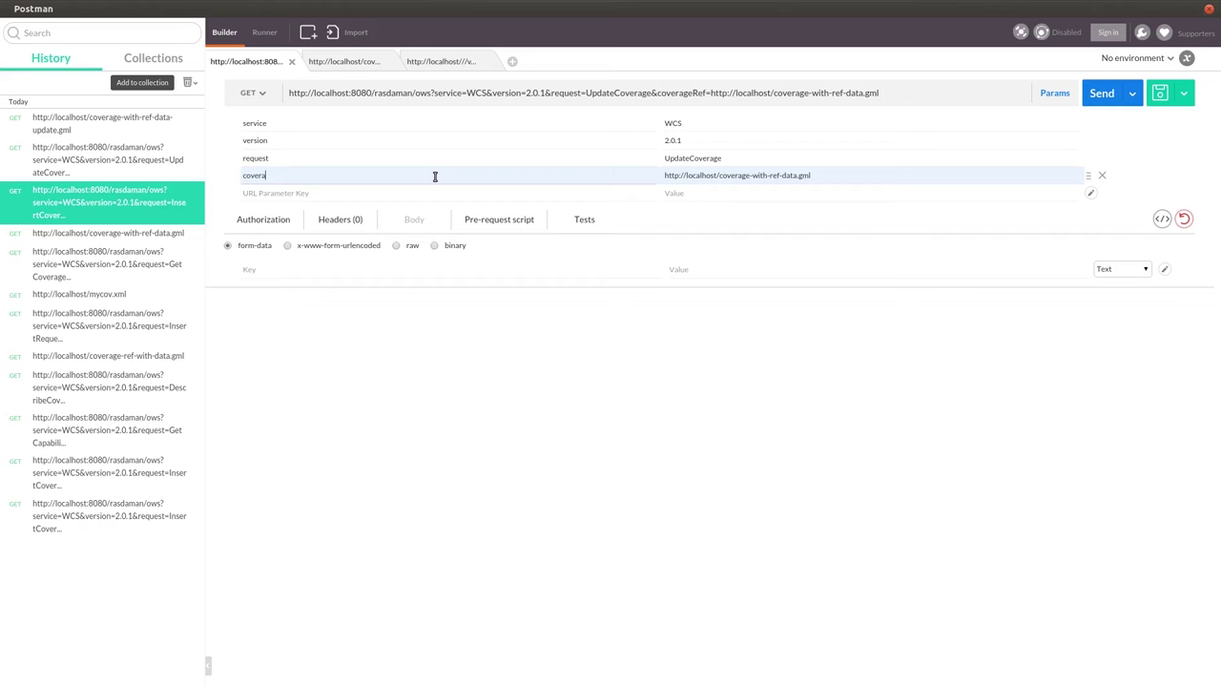
key(Tab)
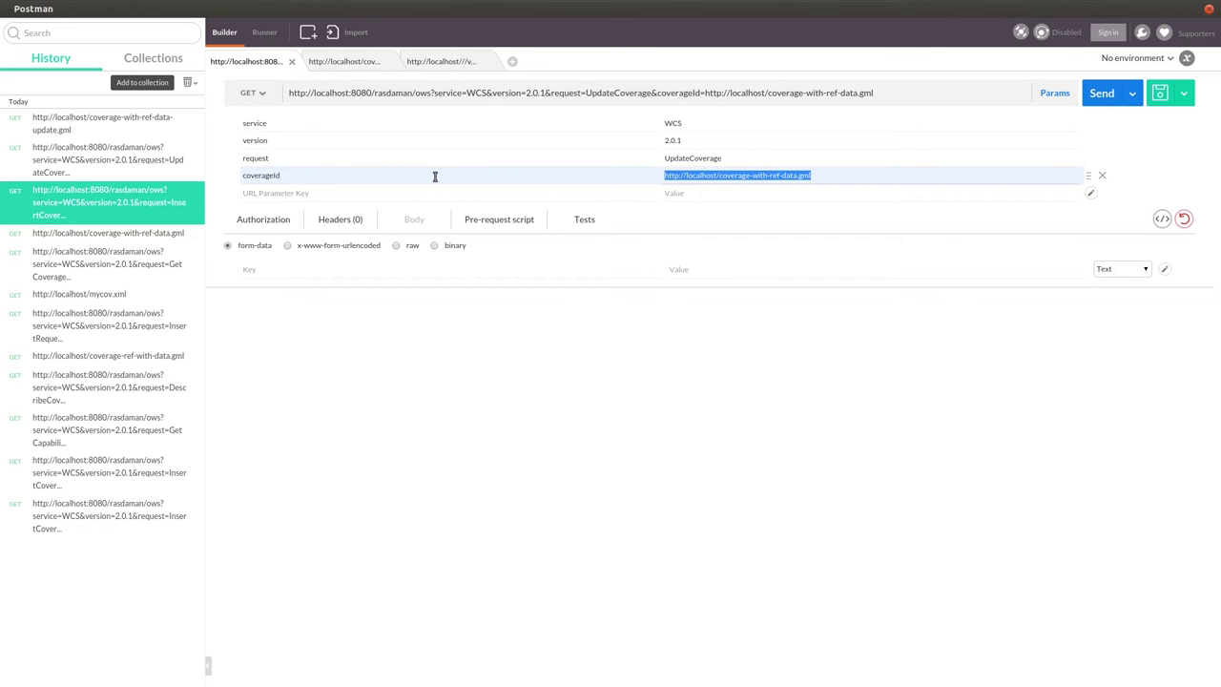
text(wax)
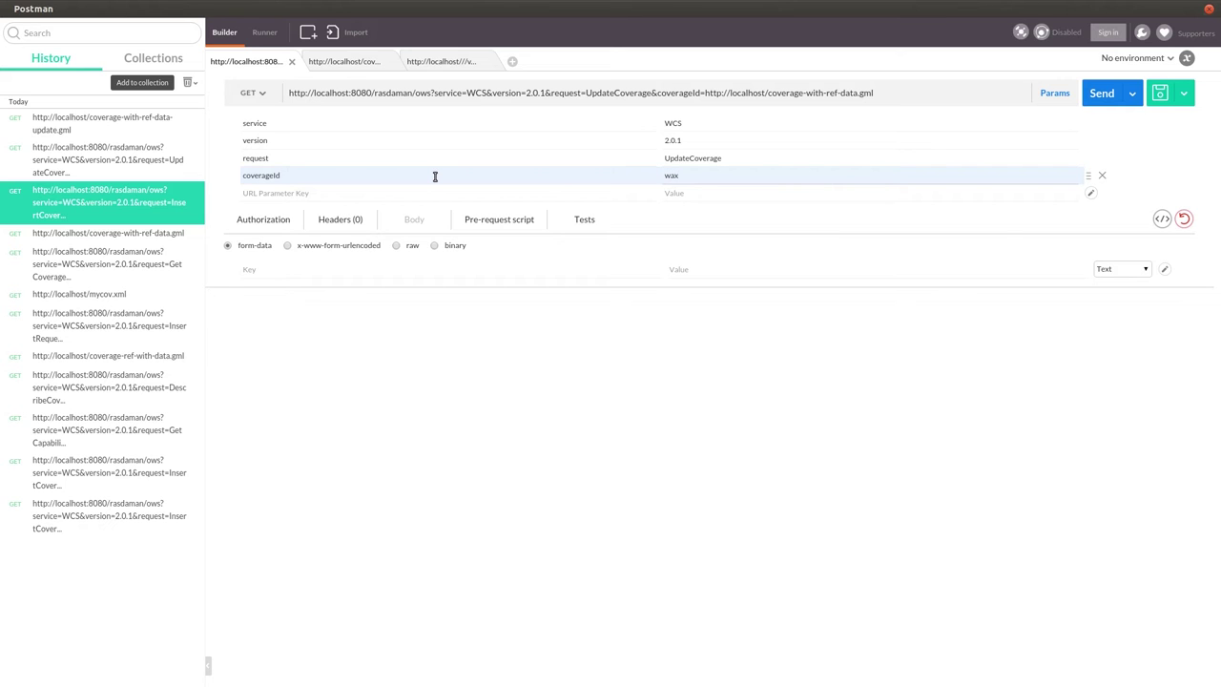
key(Tab)
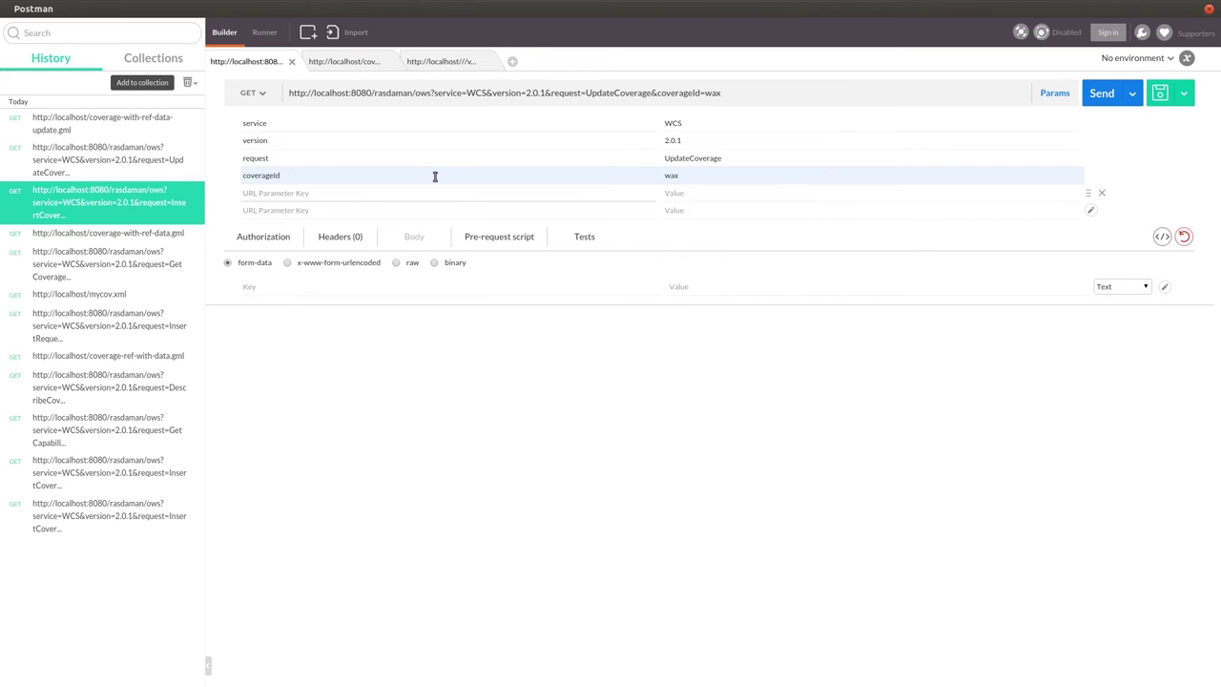
Step: Add a new URL parameter named inputCoverageRef to the UpdateCoverage request
text(in)
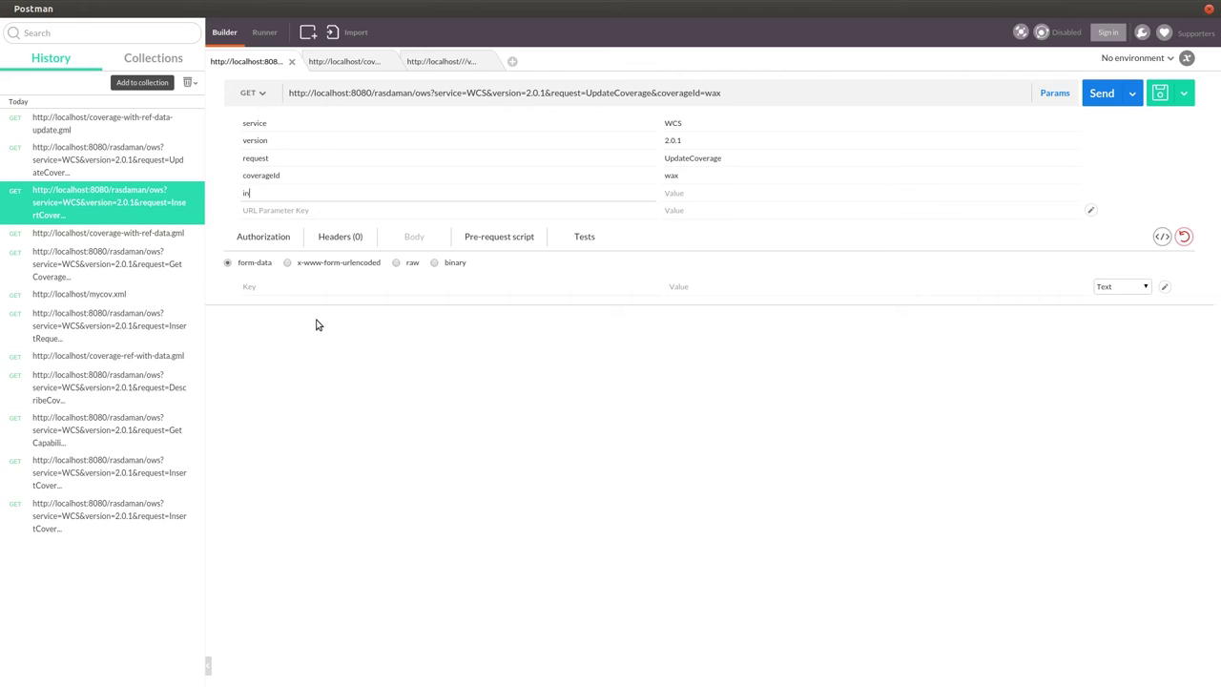
text(putCoverageRe)
key(Tab)
click(336, 196)
text(f)
key(Tab)
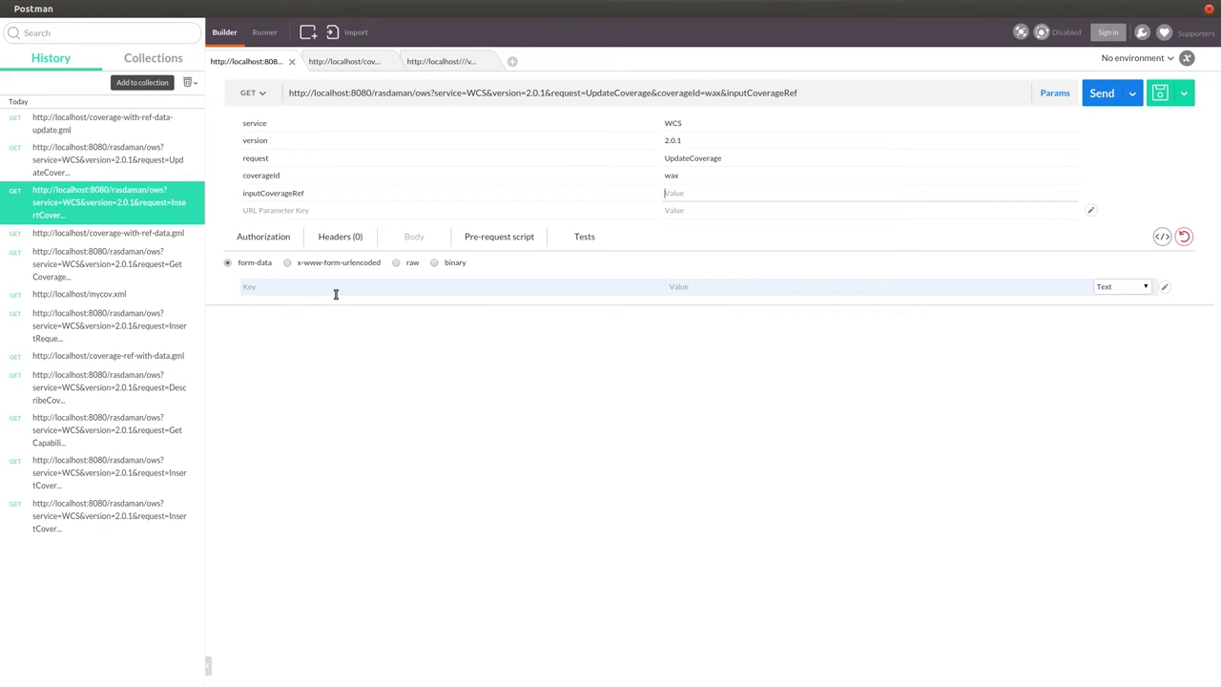
click(329, 61)
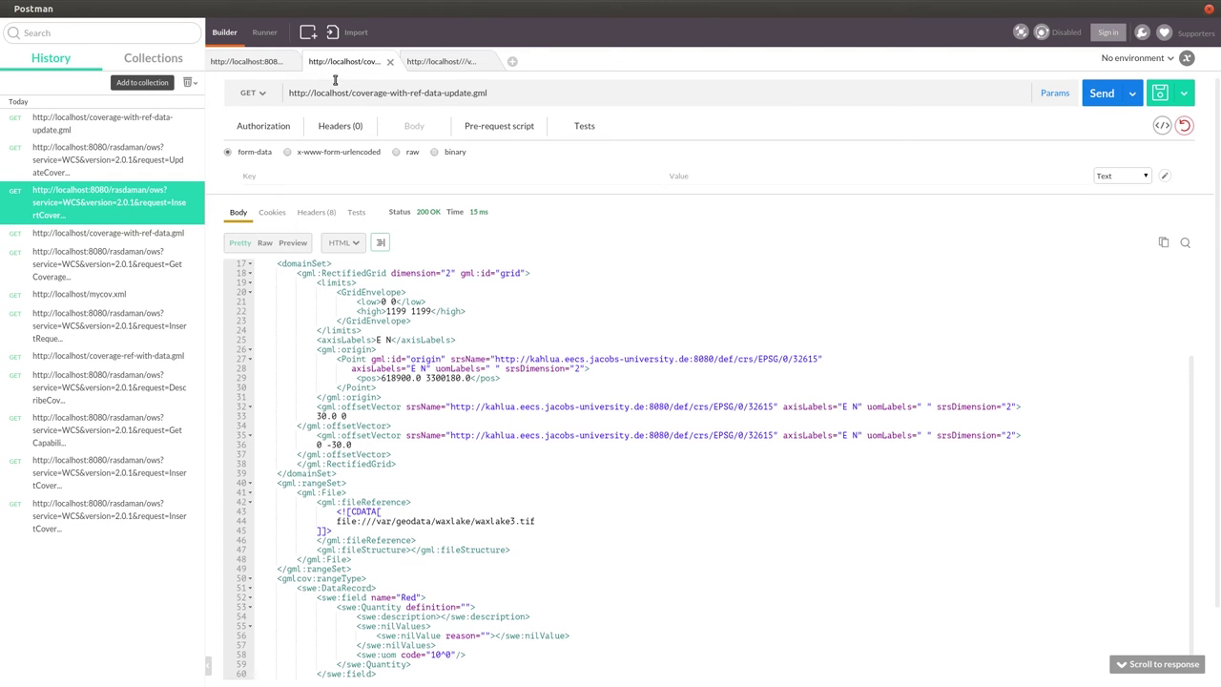
click(345, 94)
key(ctrl+c)
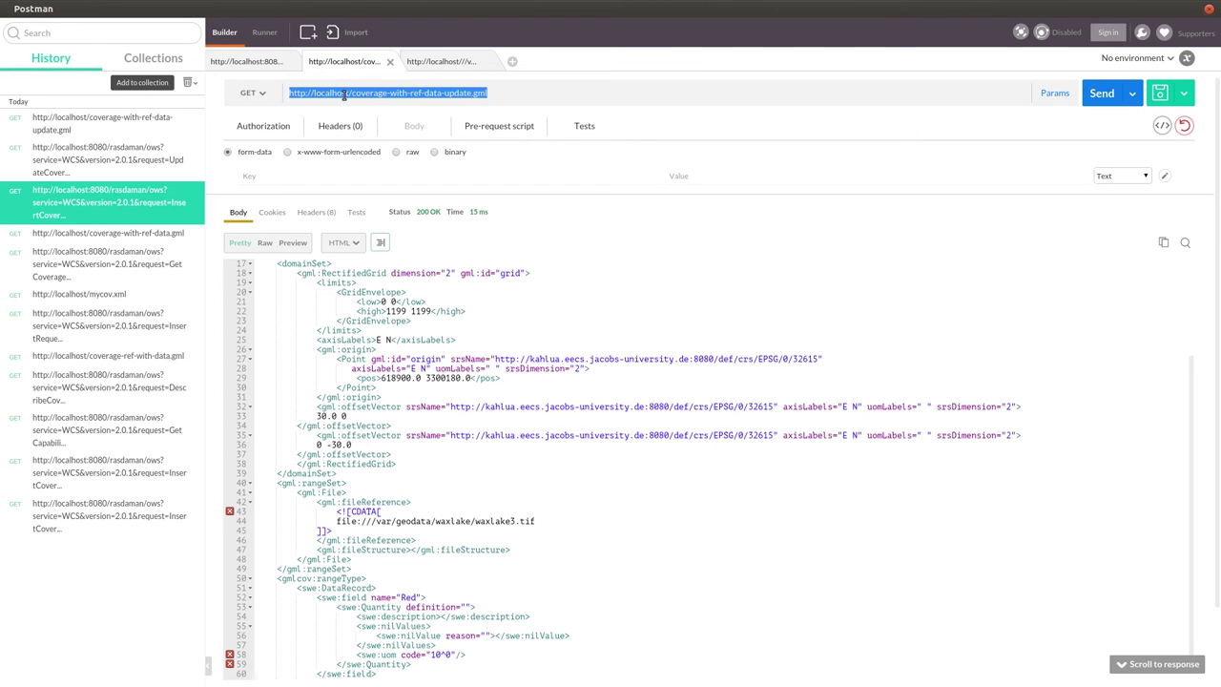
click(238, 60)
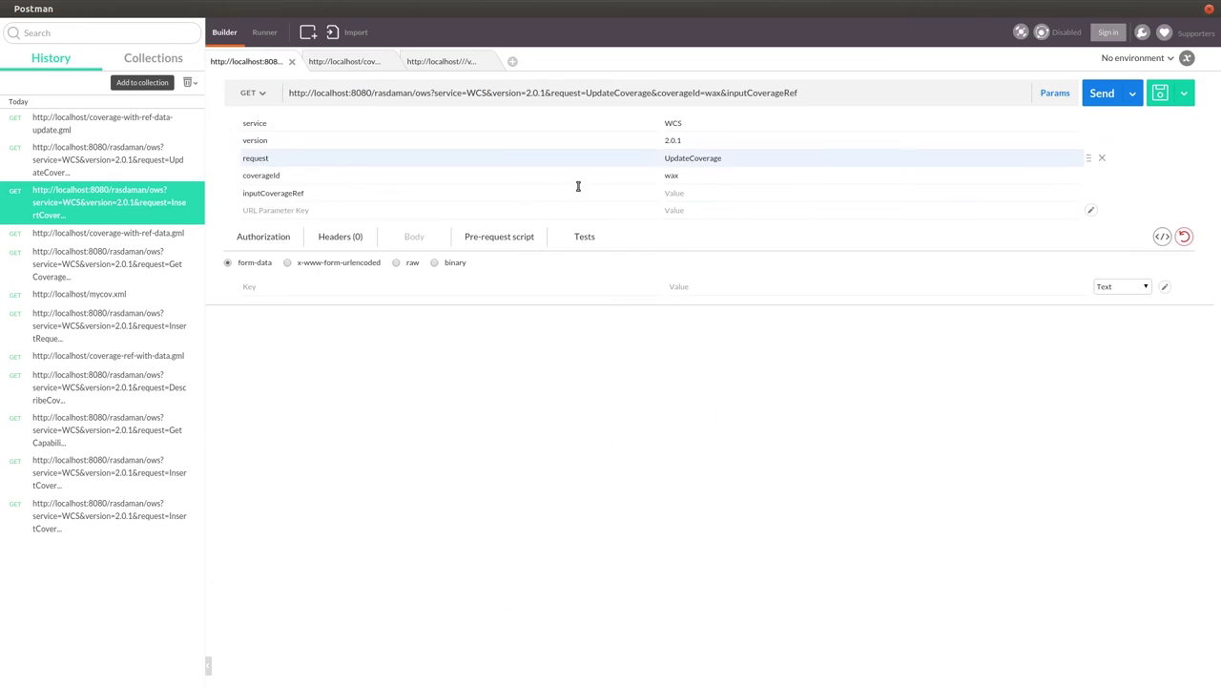
click(694, 191)
key(ctrl+v)
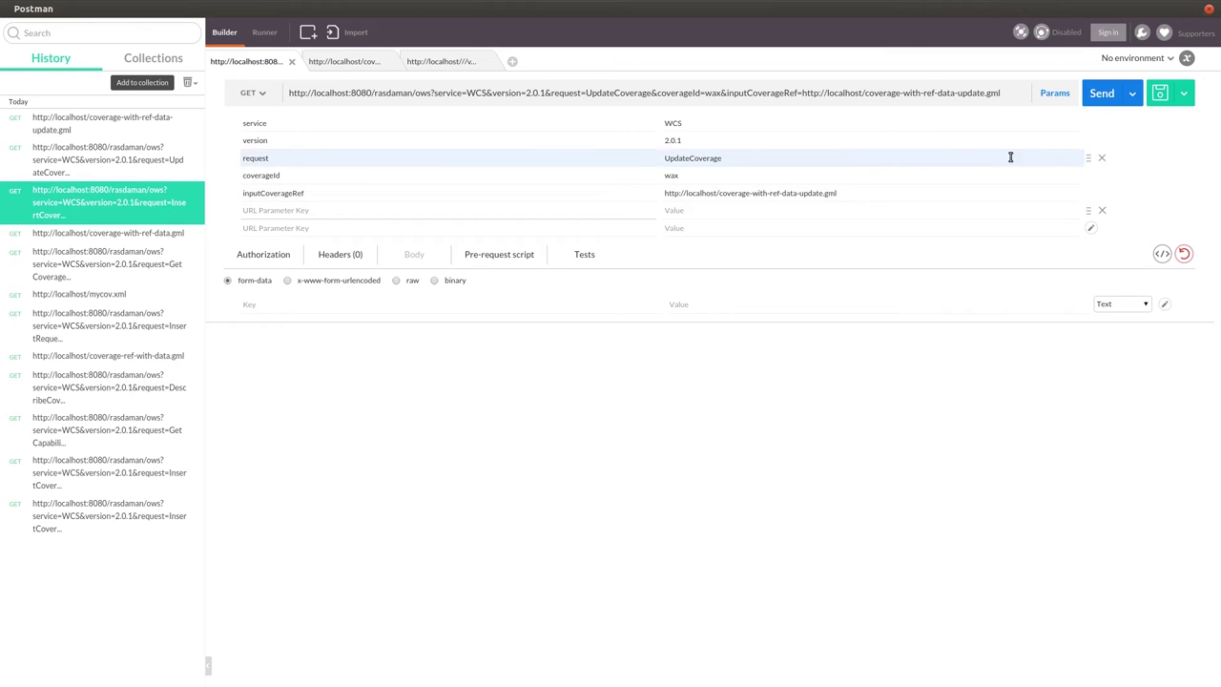
click(1092, 95)
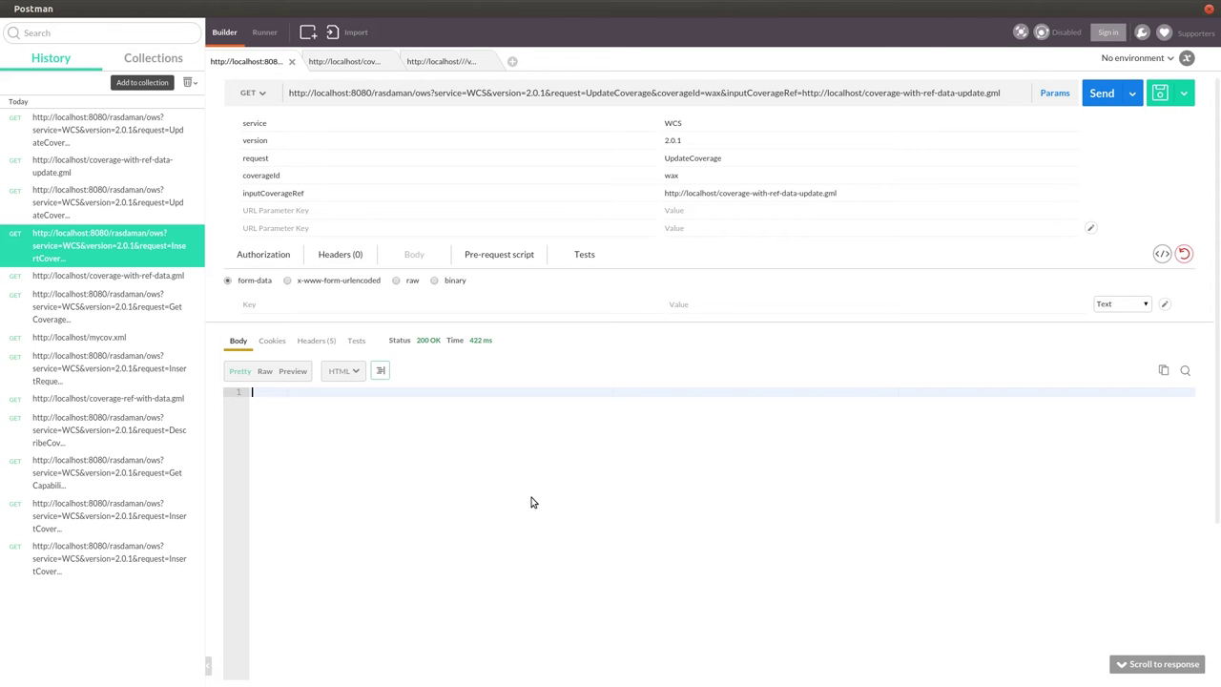
Step: Switch to the terminal, rerun eog on the previously downloaded wax GetCoverage image, enlarge its window to examine it, and close it
key(alt+Tab)
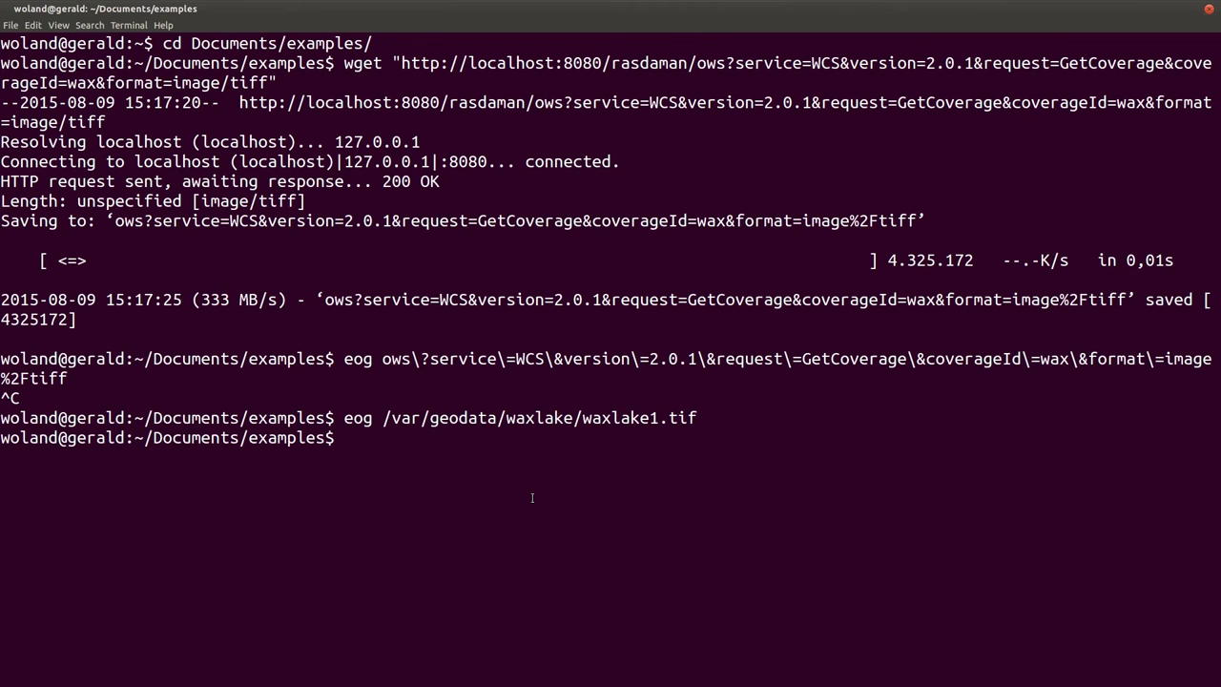
key(Up)
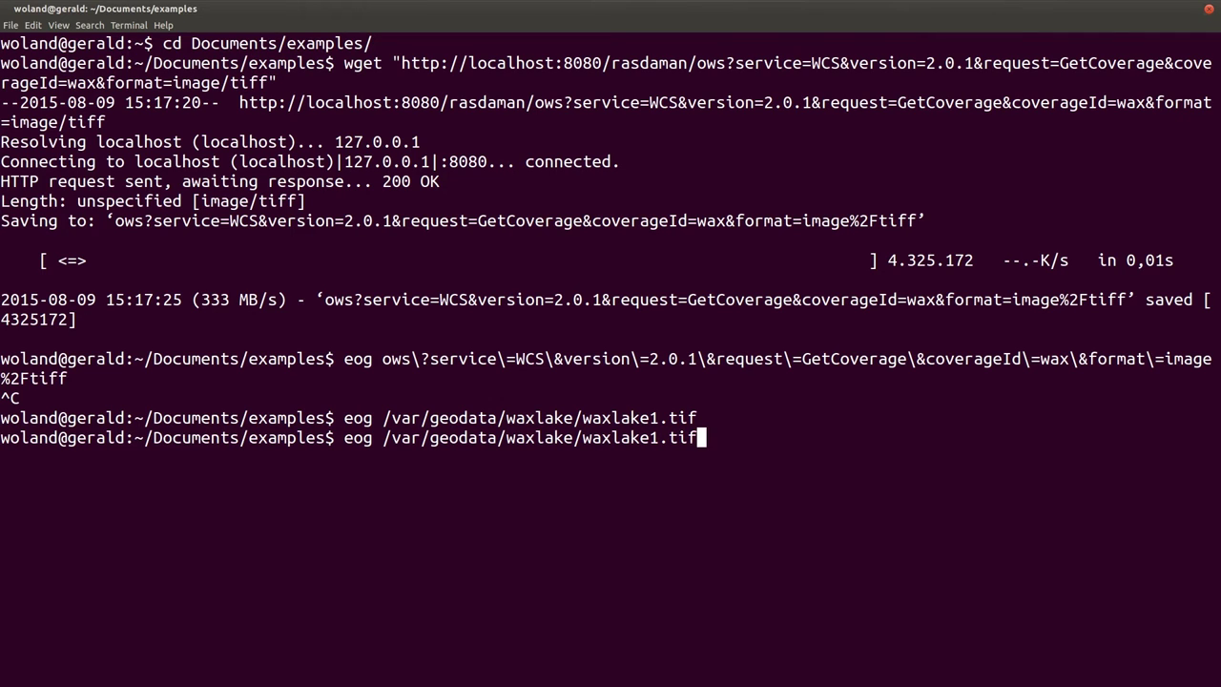
key(Up)
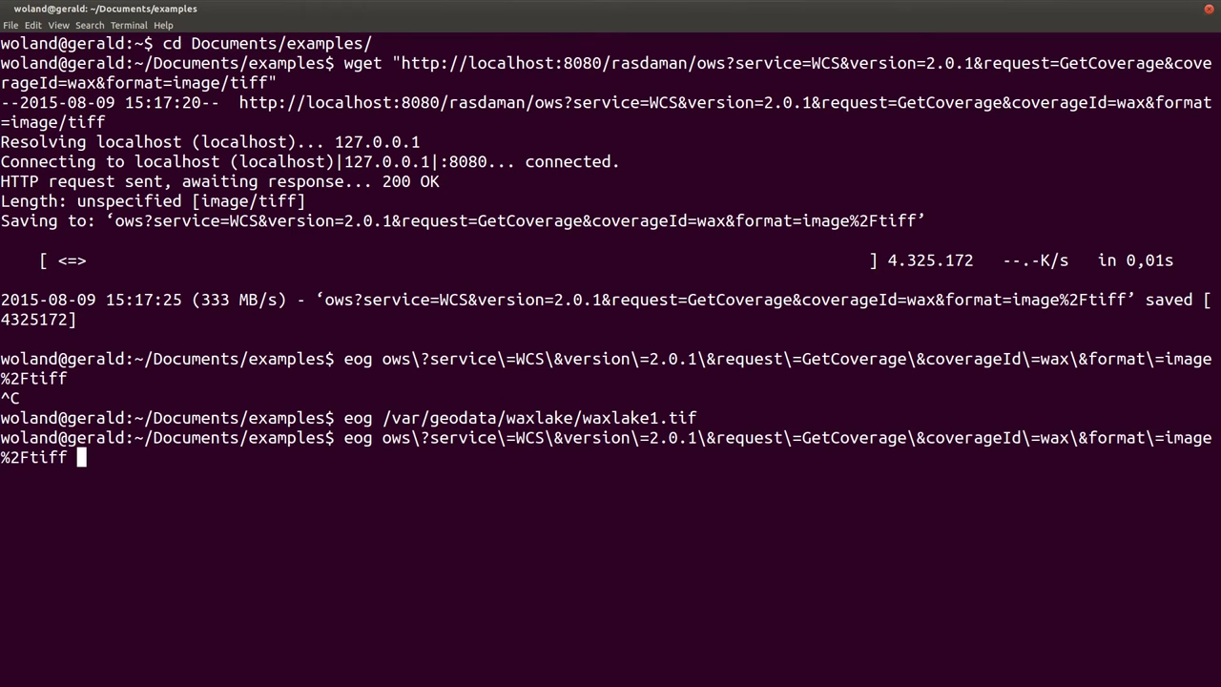
key(Return)
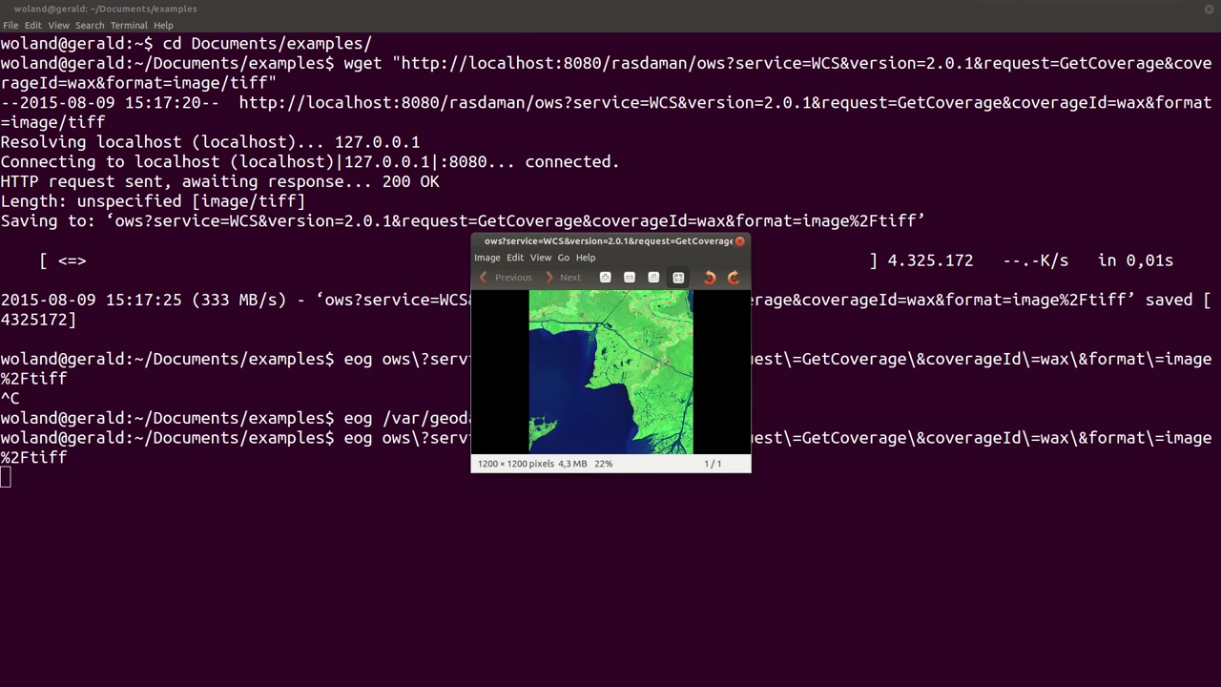
drag(750, 471, 908, 572)
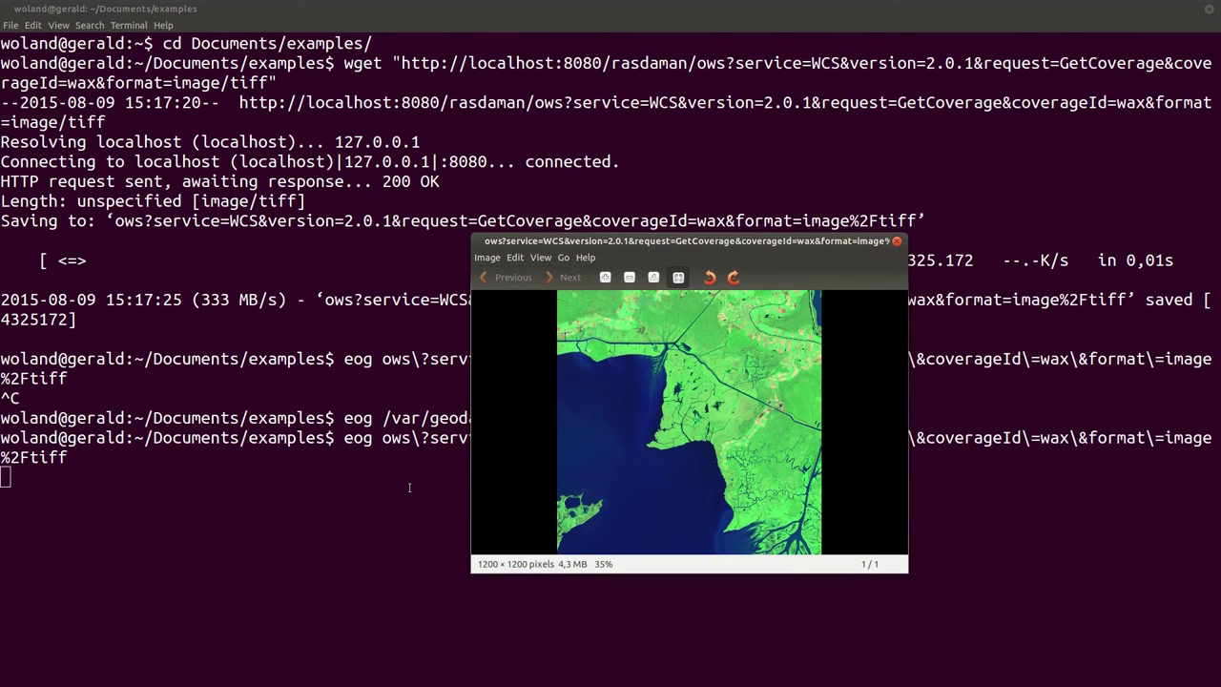
key(ctrl+w)
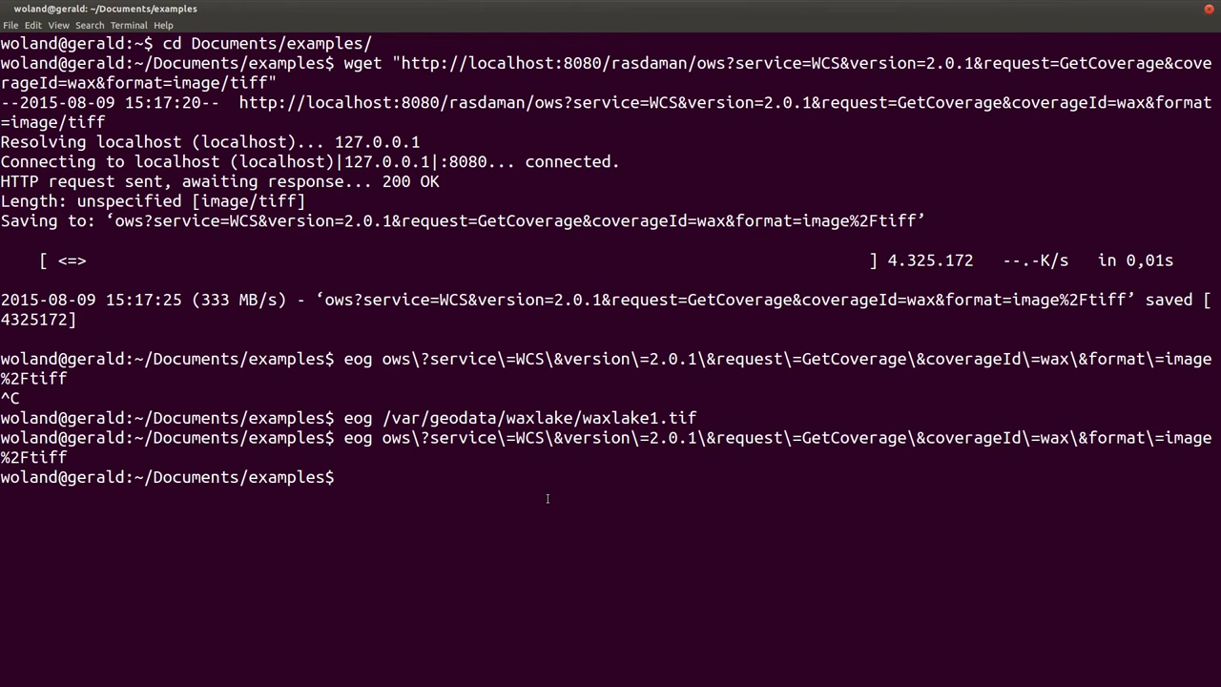
Step: Rerun the wget GetCoverage request for wax in image/tiff format with -O wax_update.tif as the output file
key(Up)
key(Up)
key(Up)
key(Up)
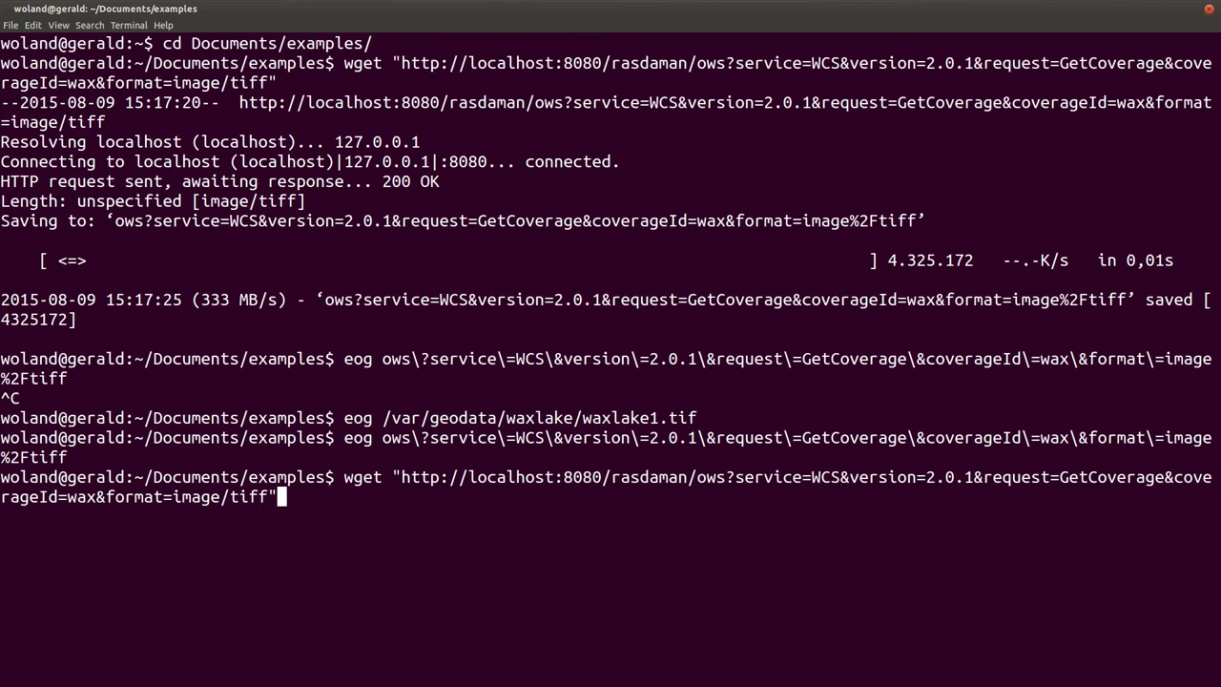
text(-)
text(O wax_update.tif)
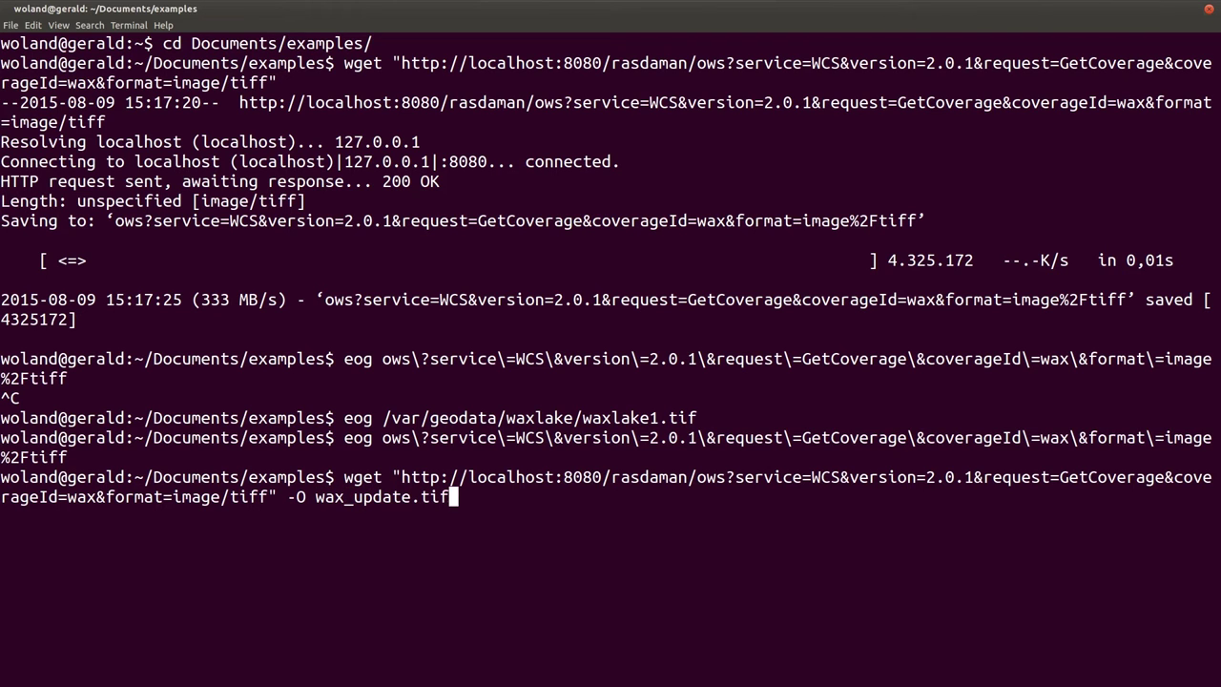
key(Return)
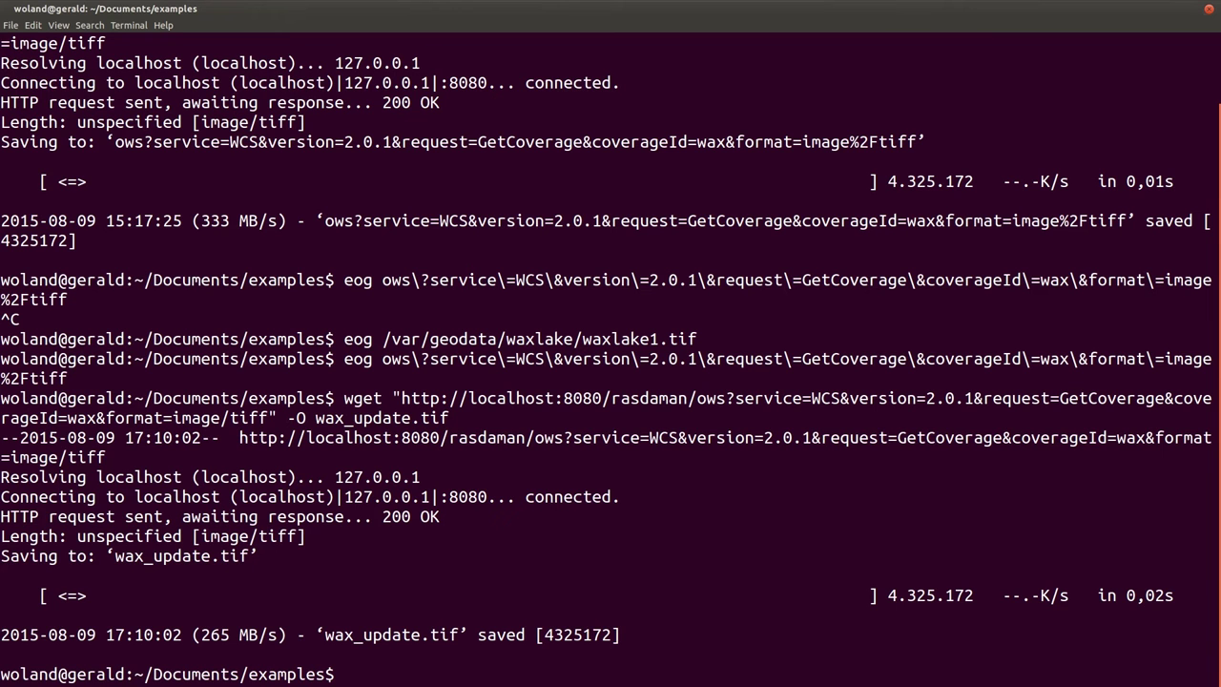
Step: List the files in the examples folder with ls, separating the output with blank prompt lines
key(Return)
key(Return)
key(Return)
key(Return)
key(Return)
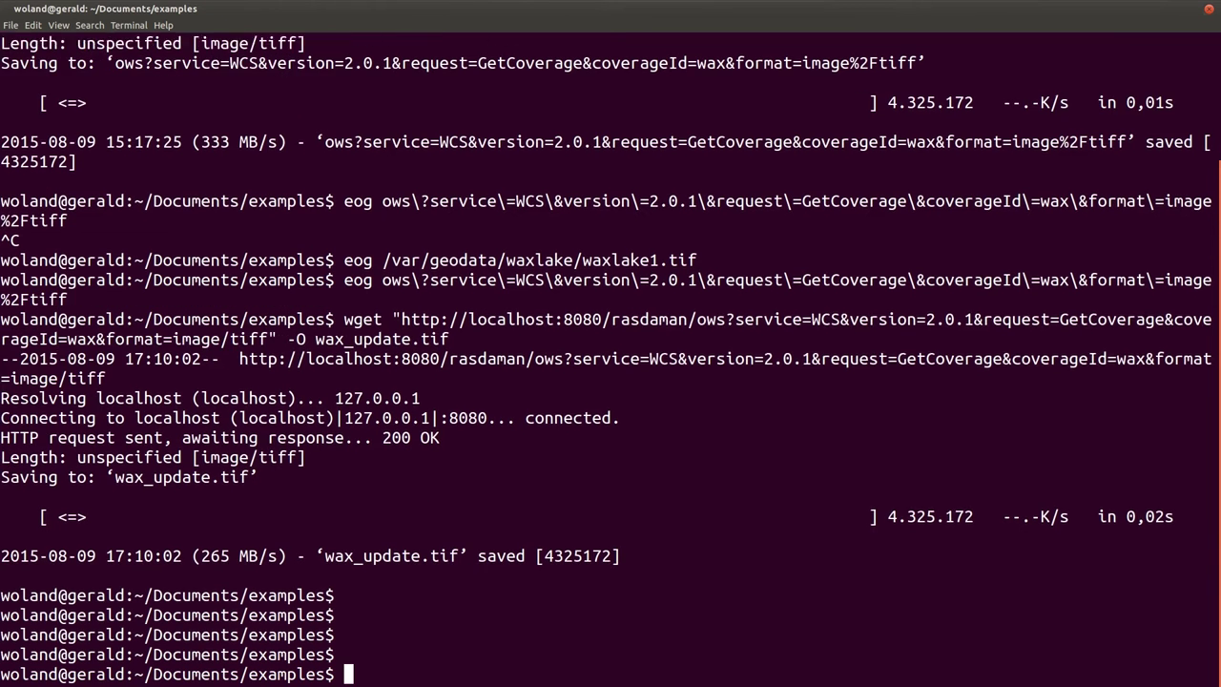
text(ls)
key(Return)
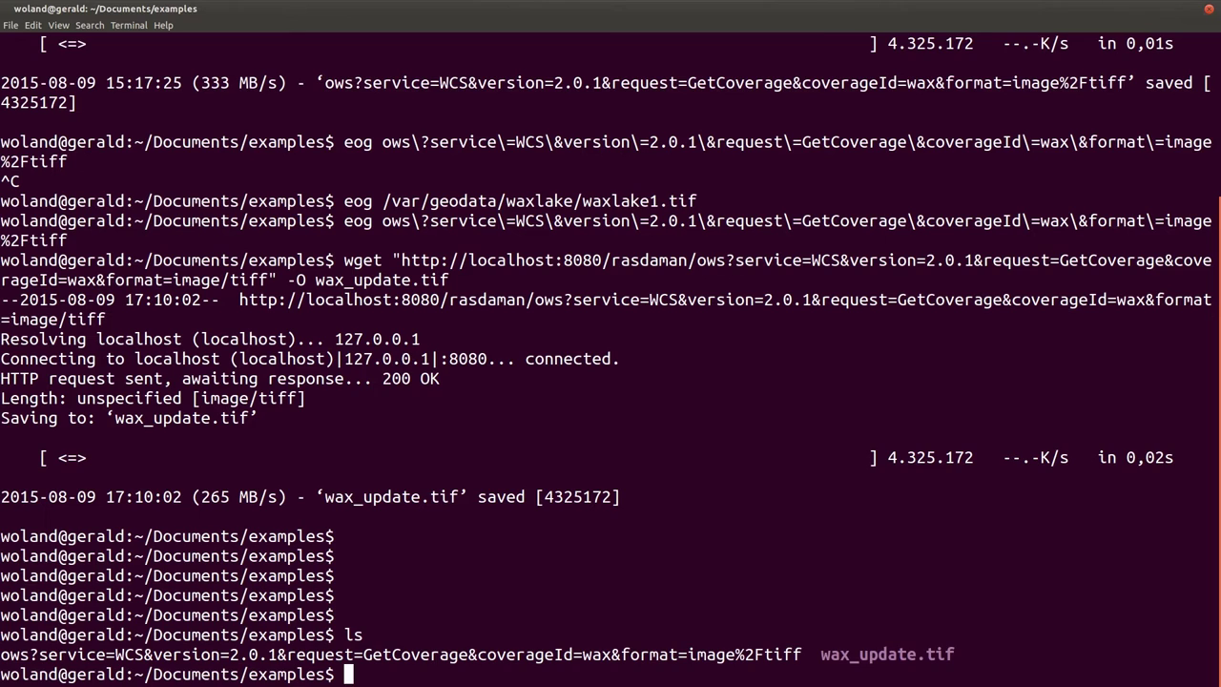
key(Return)
key(Return)
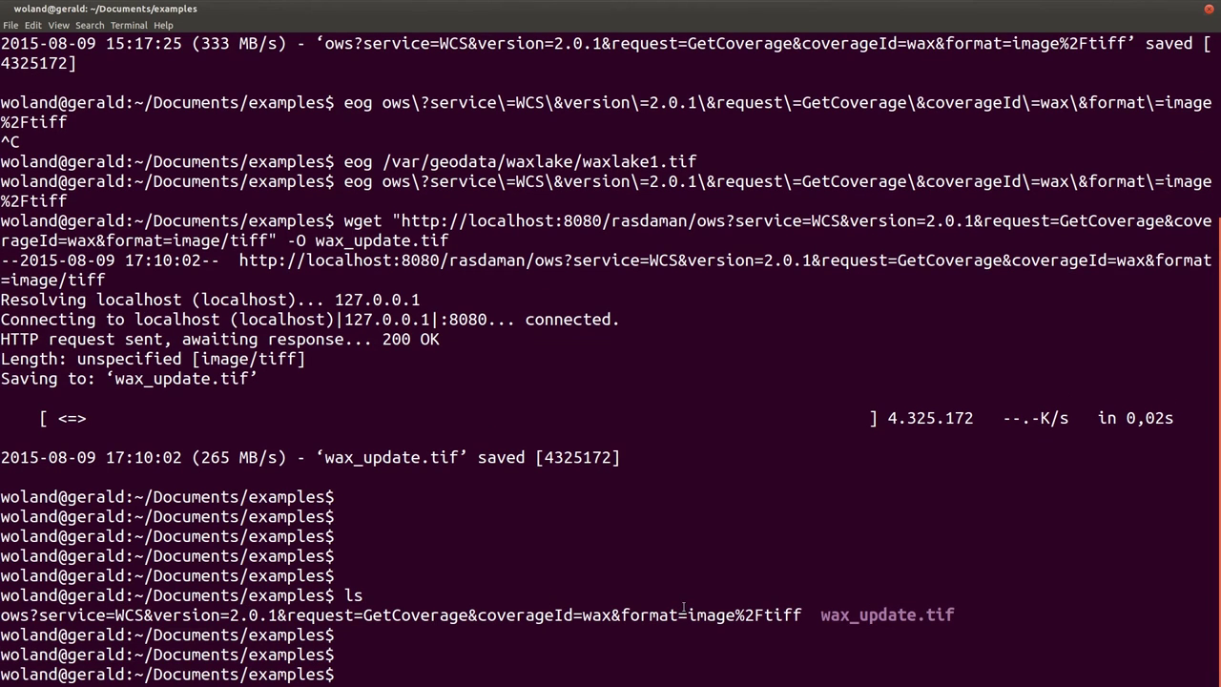
Step: Open wax_update.tif with eog, compare it with the previously downloaded wax image, and close the viewer
text(eog wax)
key(Tab)
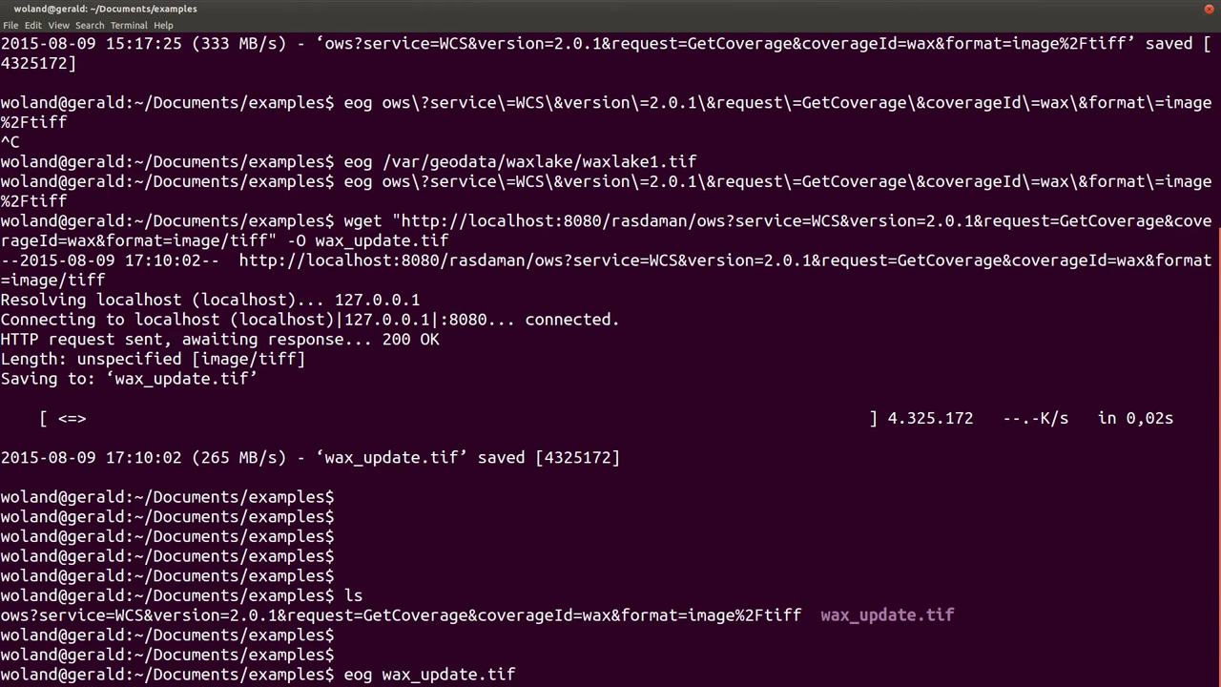
key(Return)
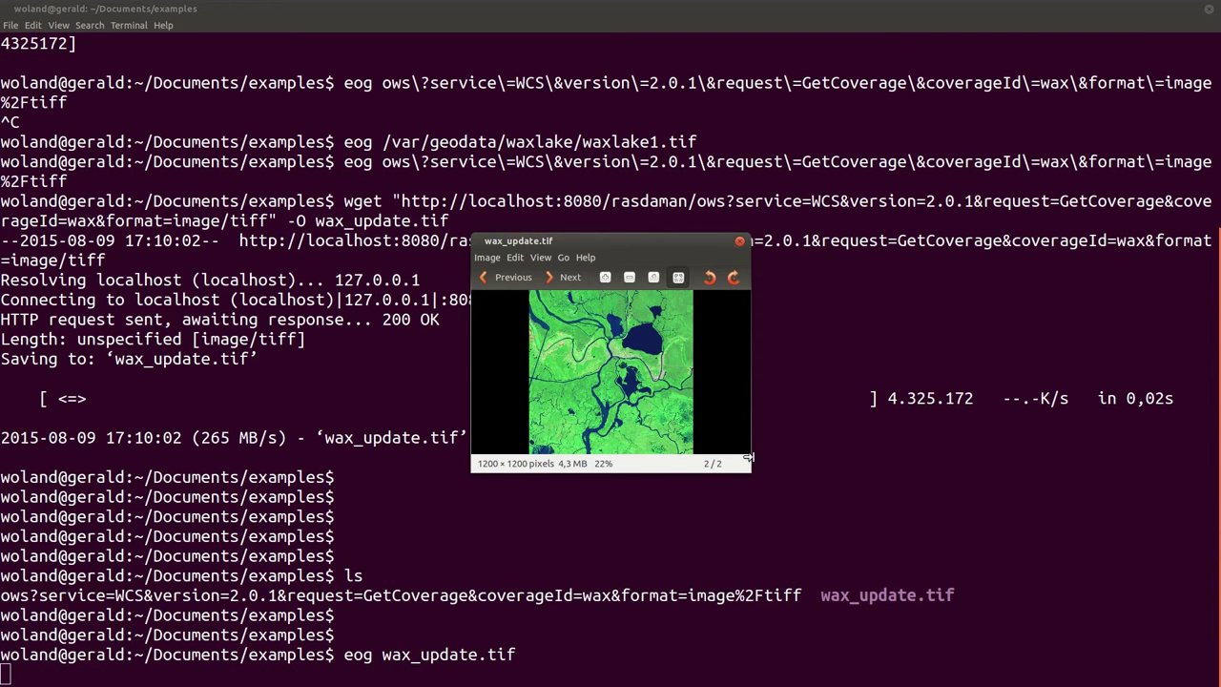
key(Left)
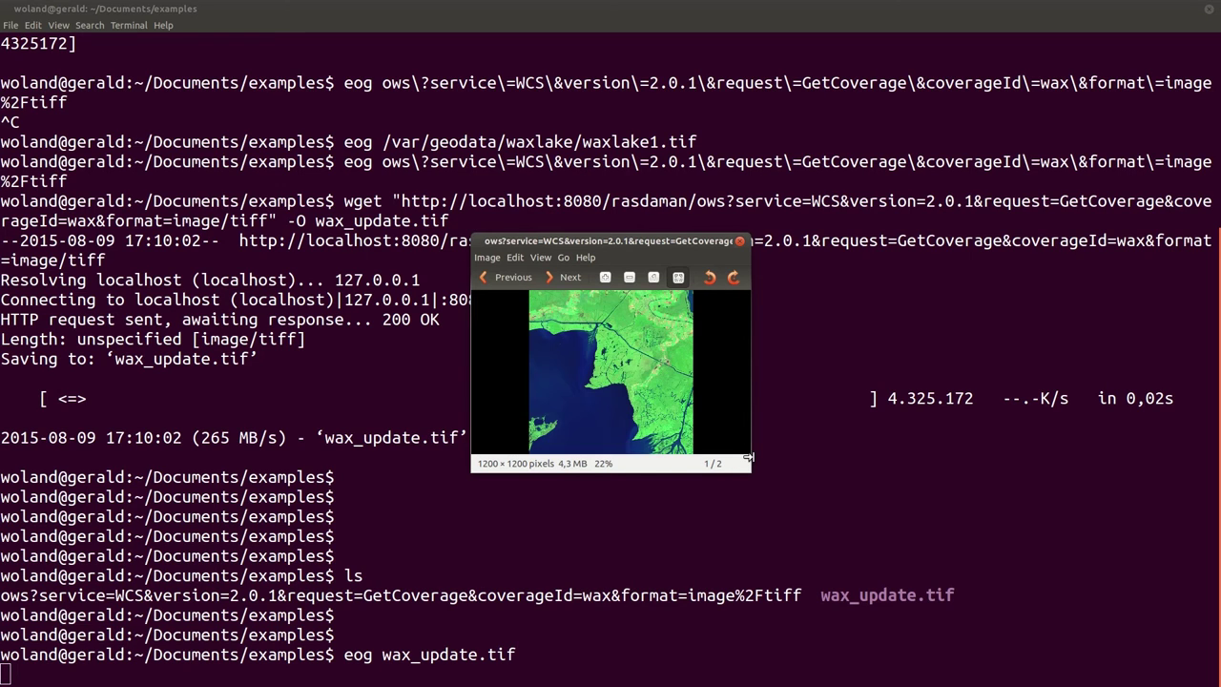
key(Right)
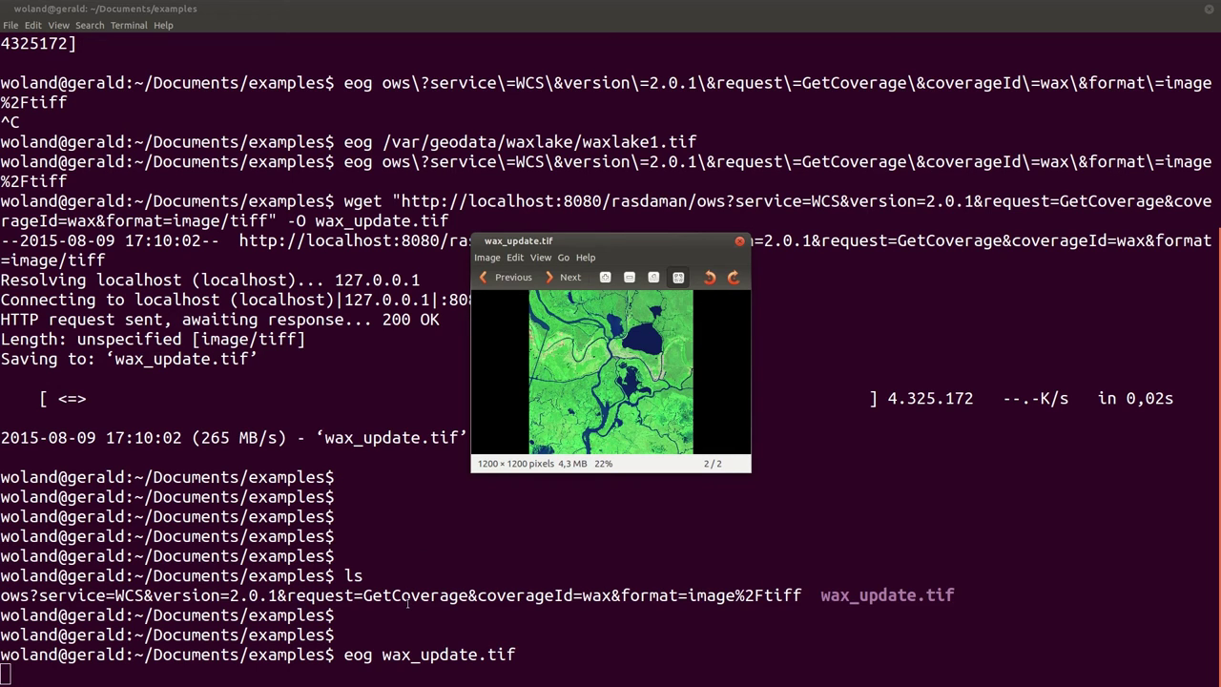
key(ctrl+w)
Step: Interrupt the running eog command and clear the terminal
text(clear)
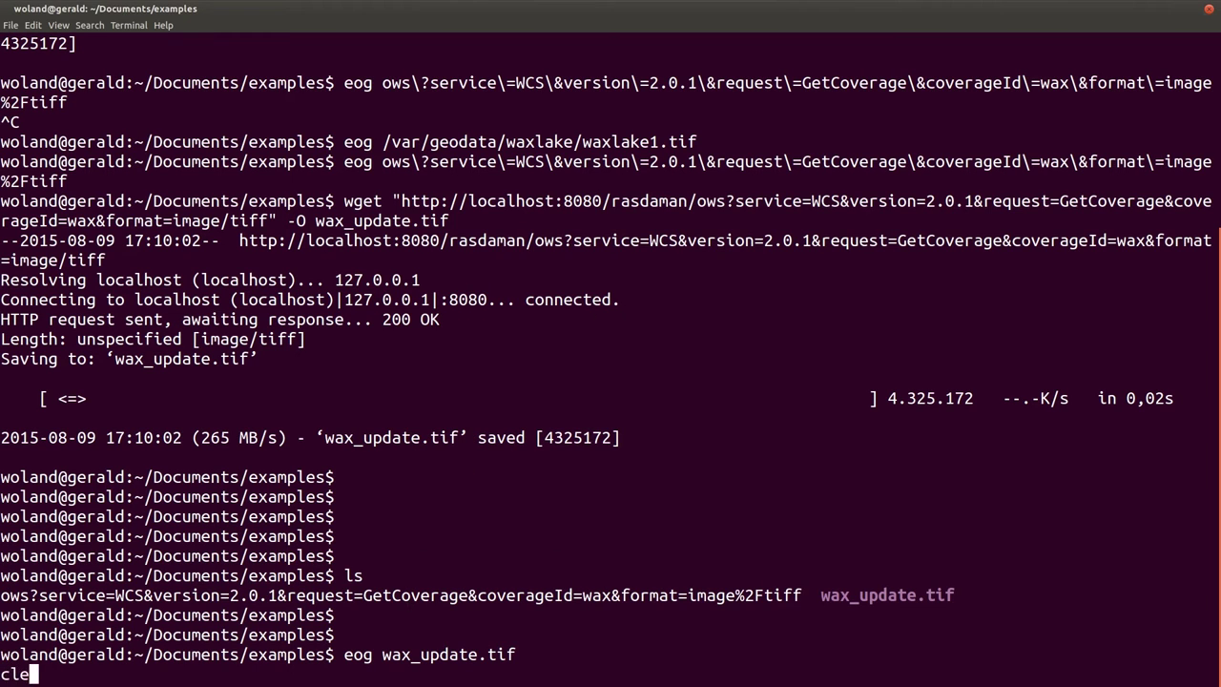
key(Return)
key(ctrl+c)
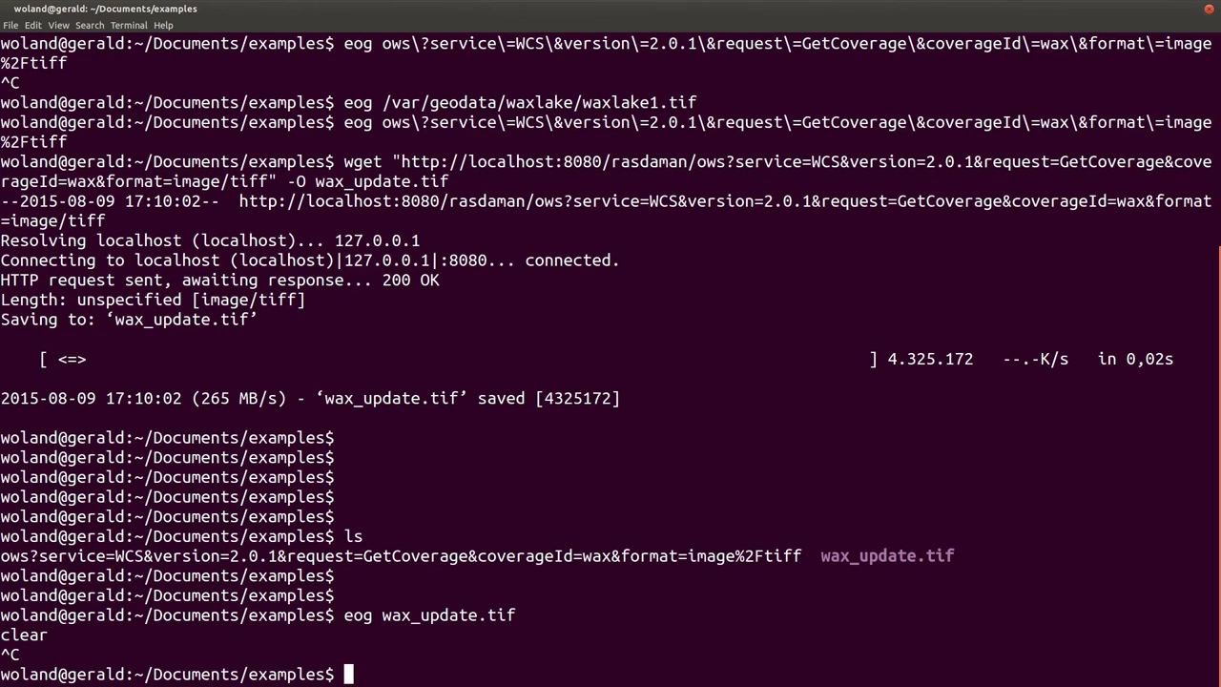
text(clear)
key(Return)
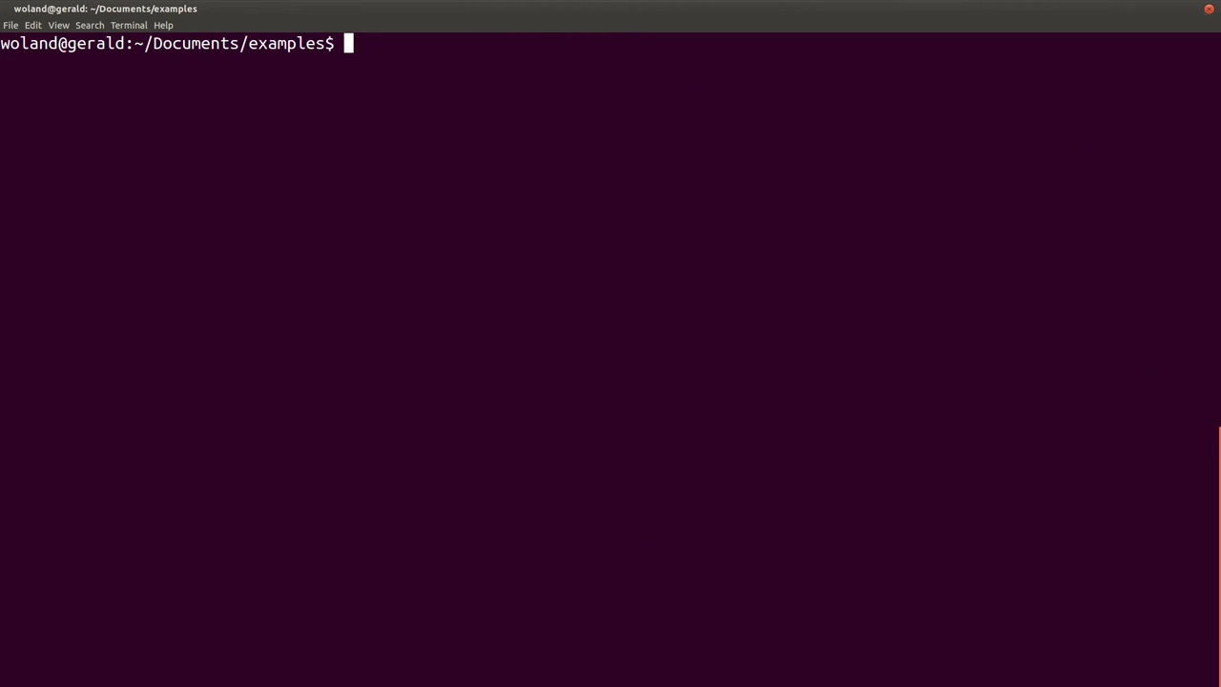
Step: Change to the /var/geodata/waxlake/ directory and list its files
text(cd /var/geo)
key(Tab)
text(waxla)
key(Tab)
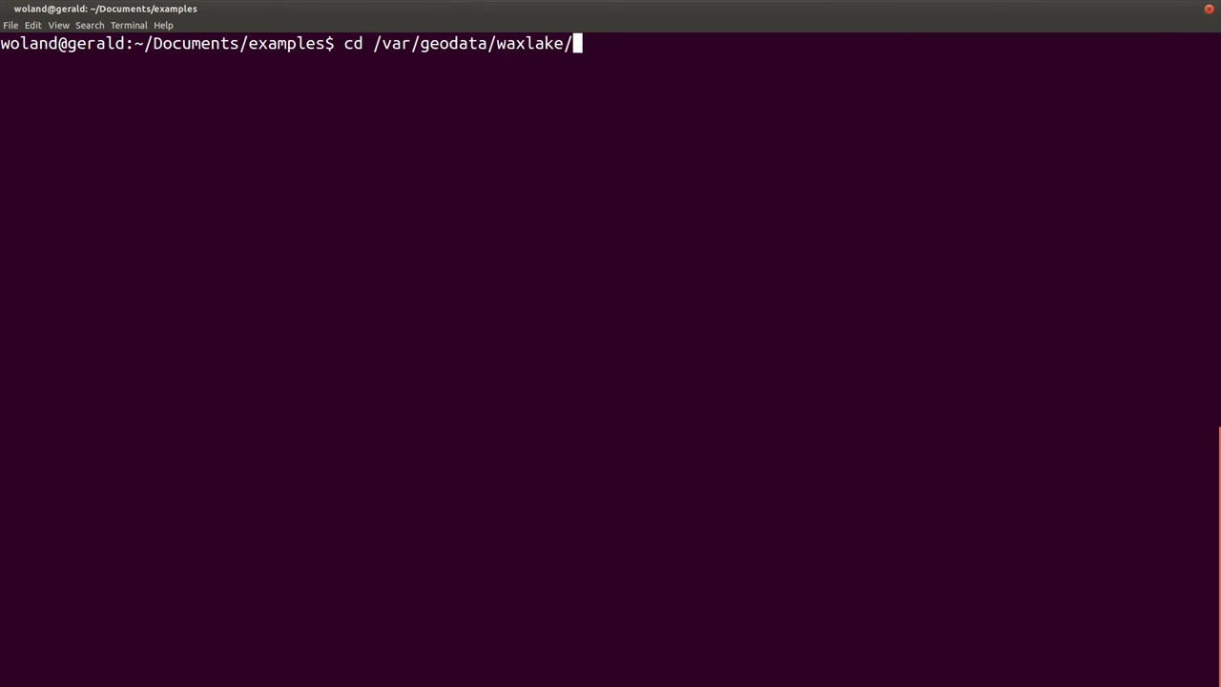
key(Return)
text(ls)
key(Return)
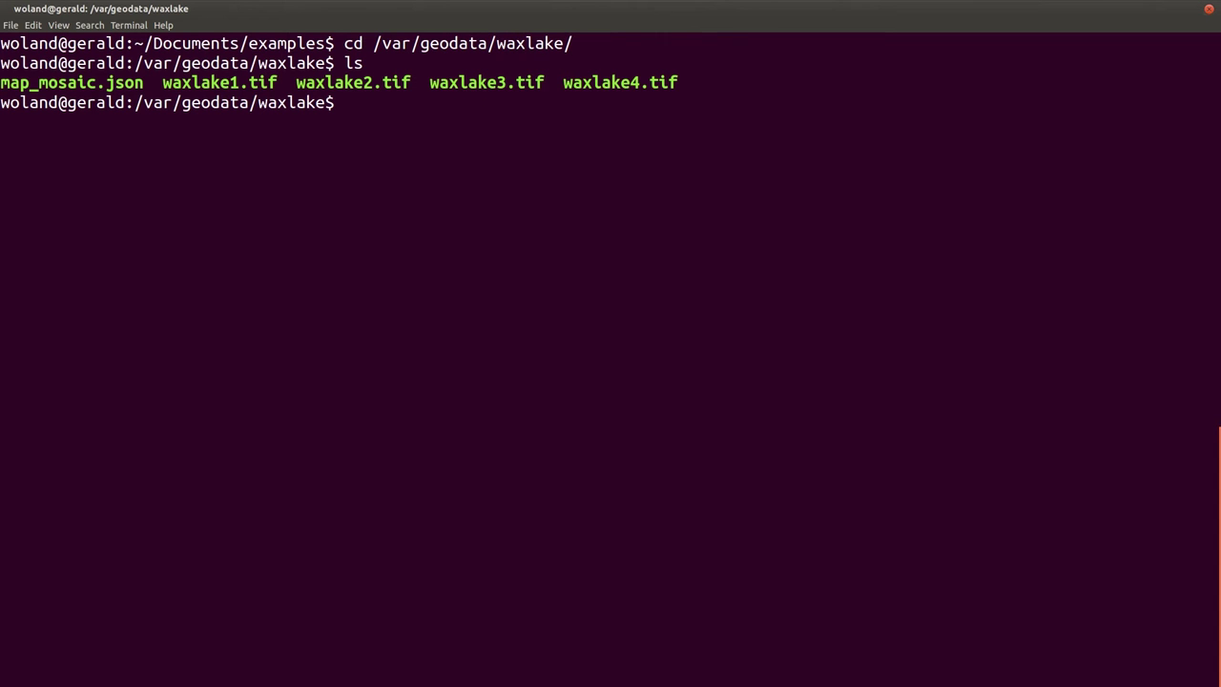
Step: Open waxlake1.tif with eog, browse through the waxlake images up to waxlake4.tif, and close the viewer
text(eg)
key(BackSpace)
text(og waxlake1)
key(Tab)
key(Return)
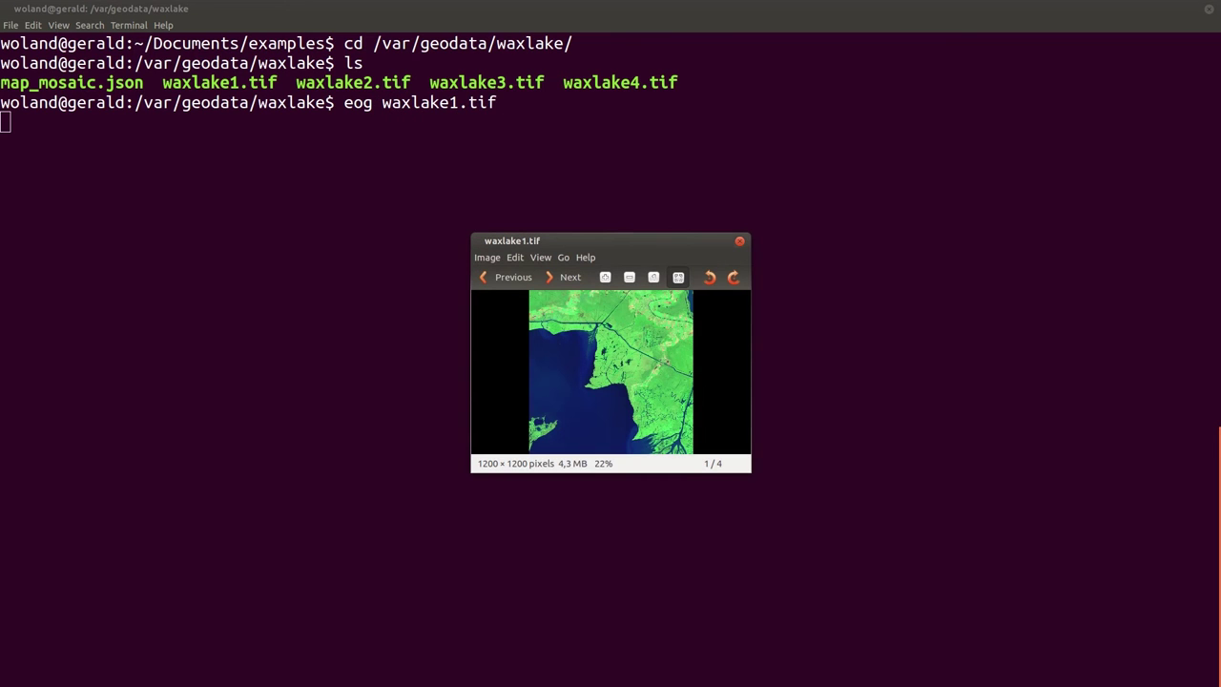
key(Right)
key(Right)
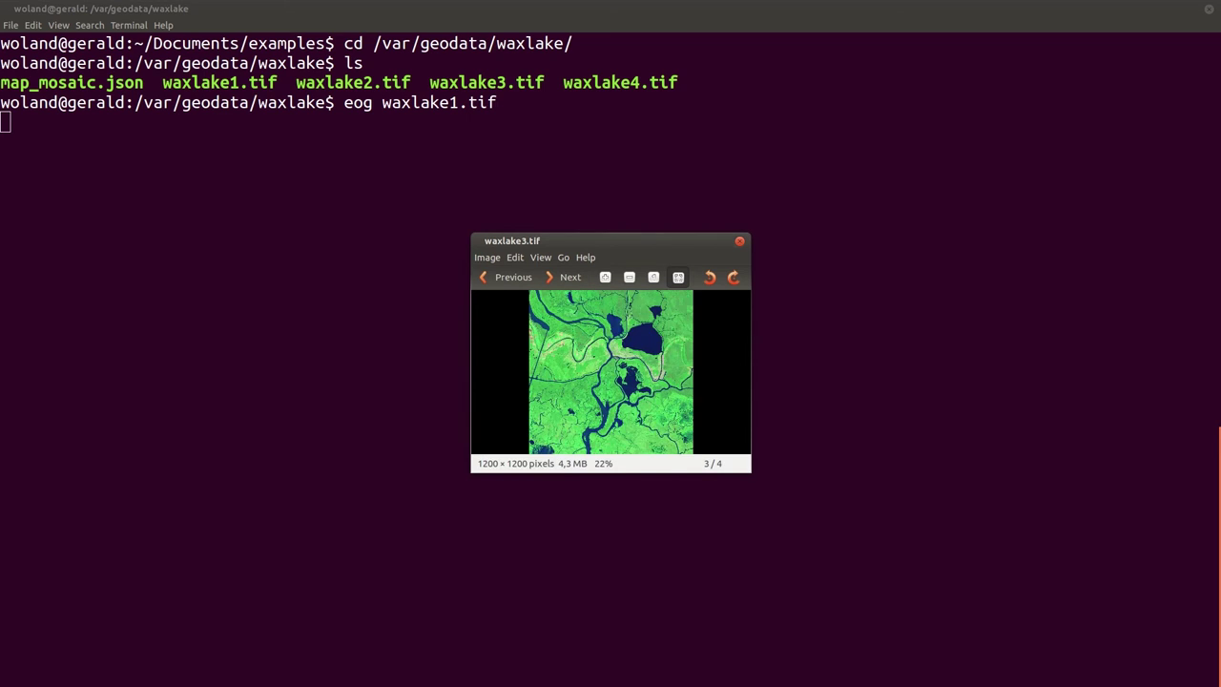
key(Right)
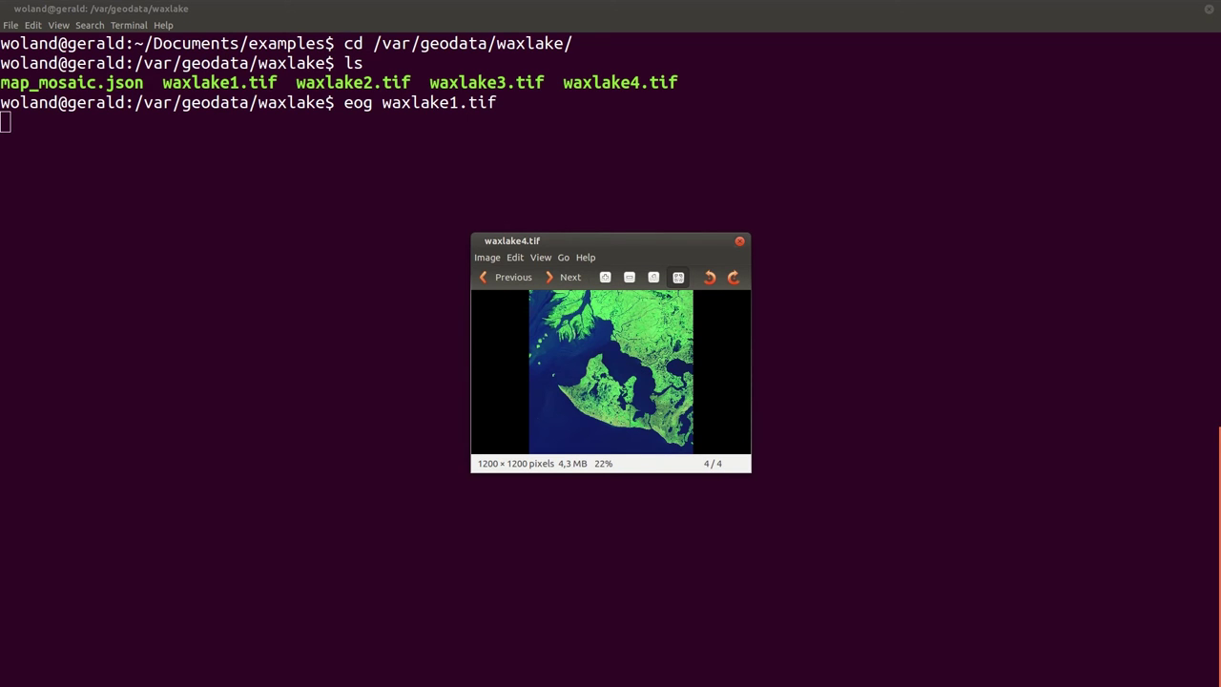
key(Escape)
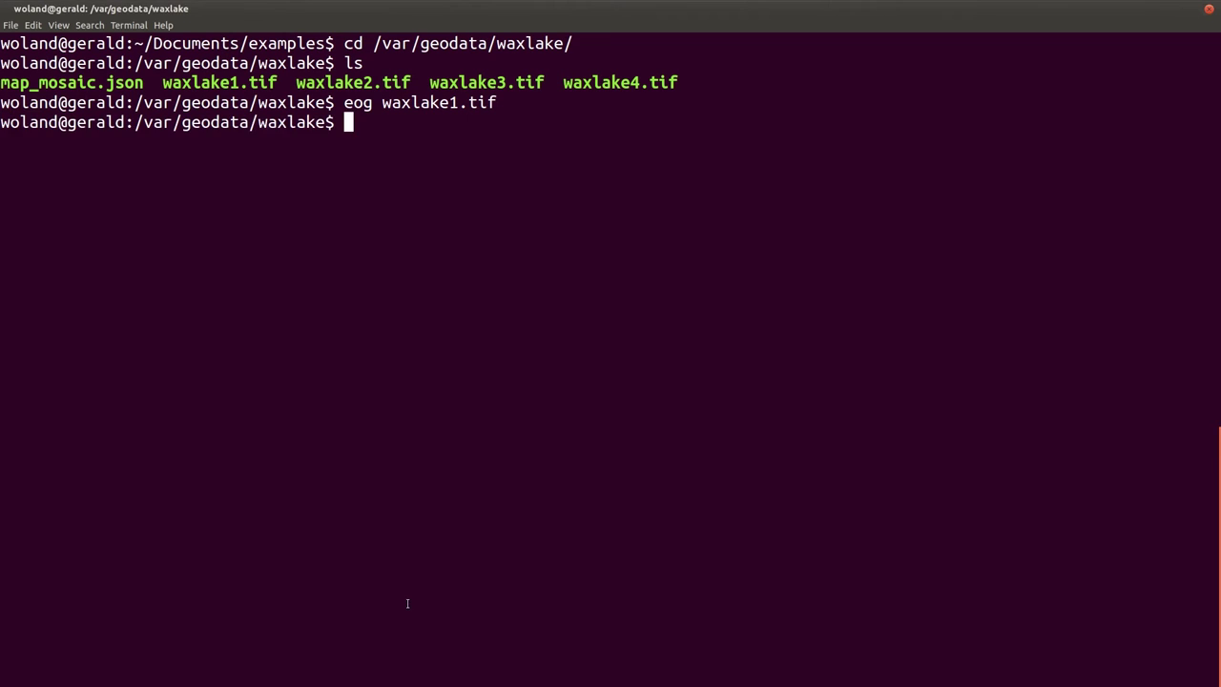
Step: Inspect the georeferencing metadata and corner coordinates of waxlake1.tif with gdalinfo
text(gdalinfo wax)
key(Tab)
text(1)
key(Tab)
key(Return)
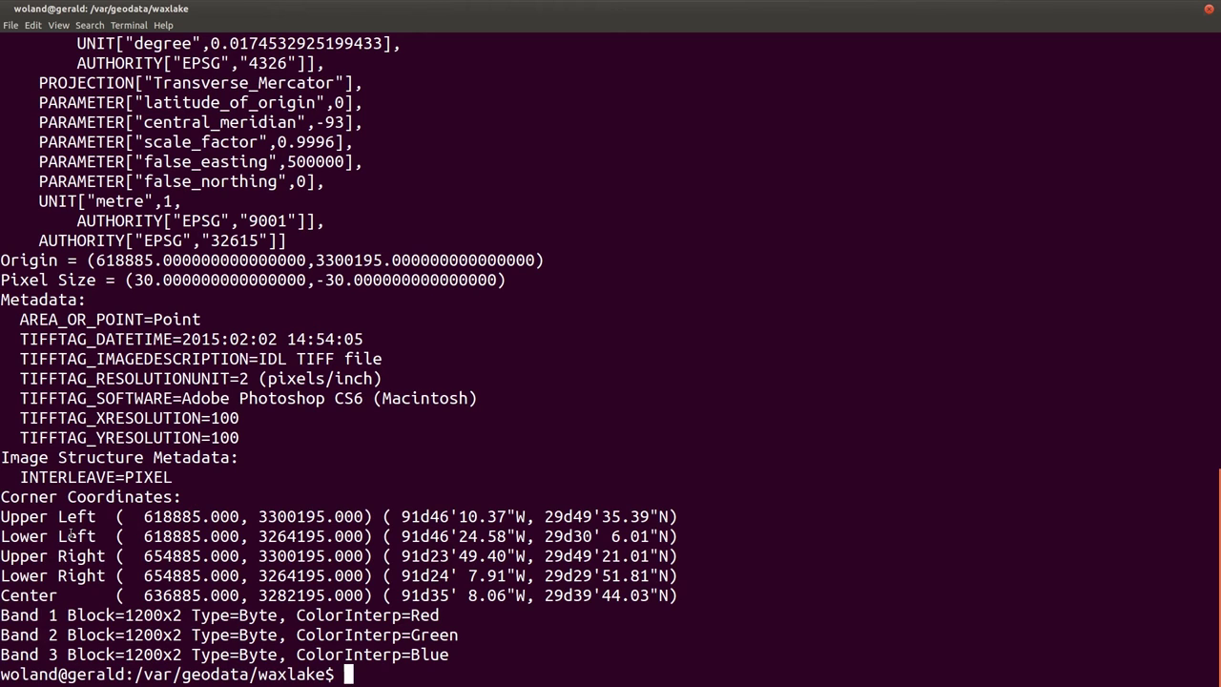
Step: Clear the terminal, inspect waxlake2.tif with gdalinfo, and clear its output
key(Up)
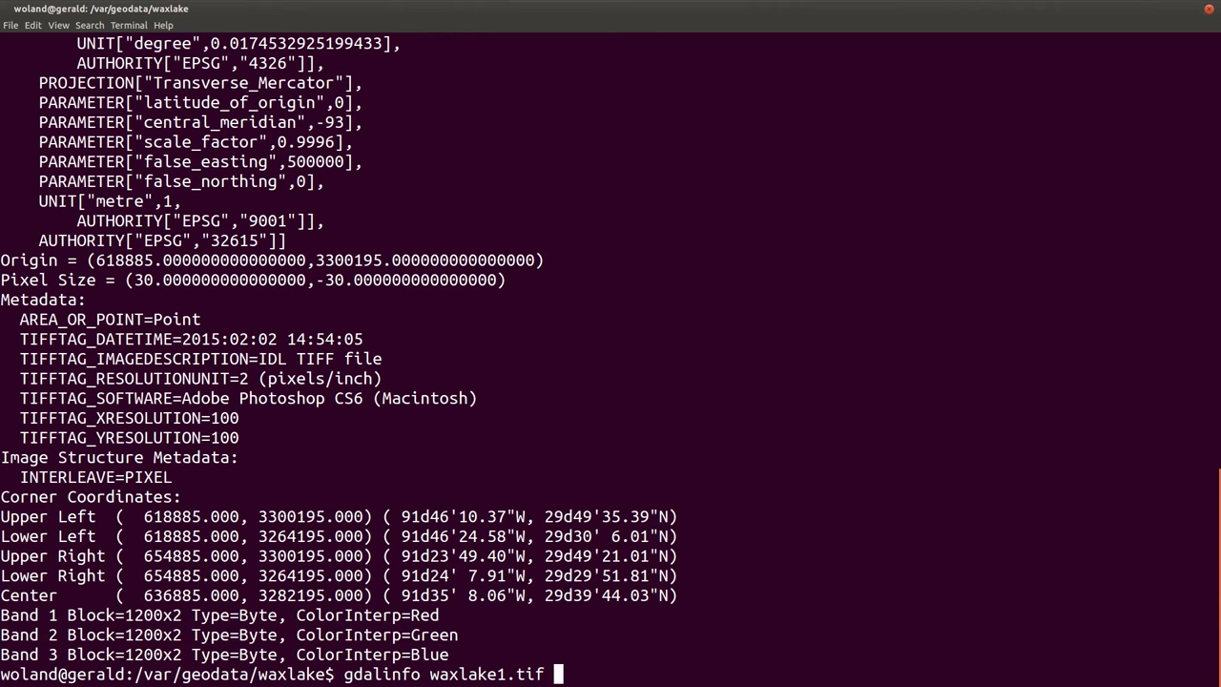
key(ctrl+l)
key(BackSpace)
key(BackSpace)
key(BackSpace)
key(BackSpace)
key(BackSpace)
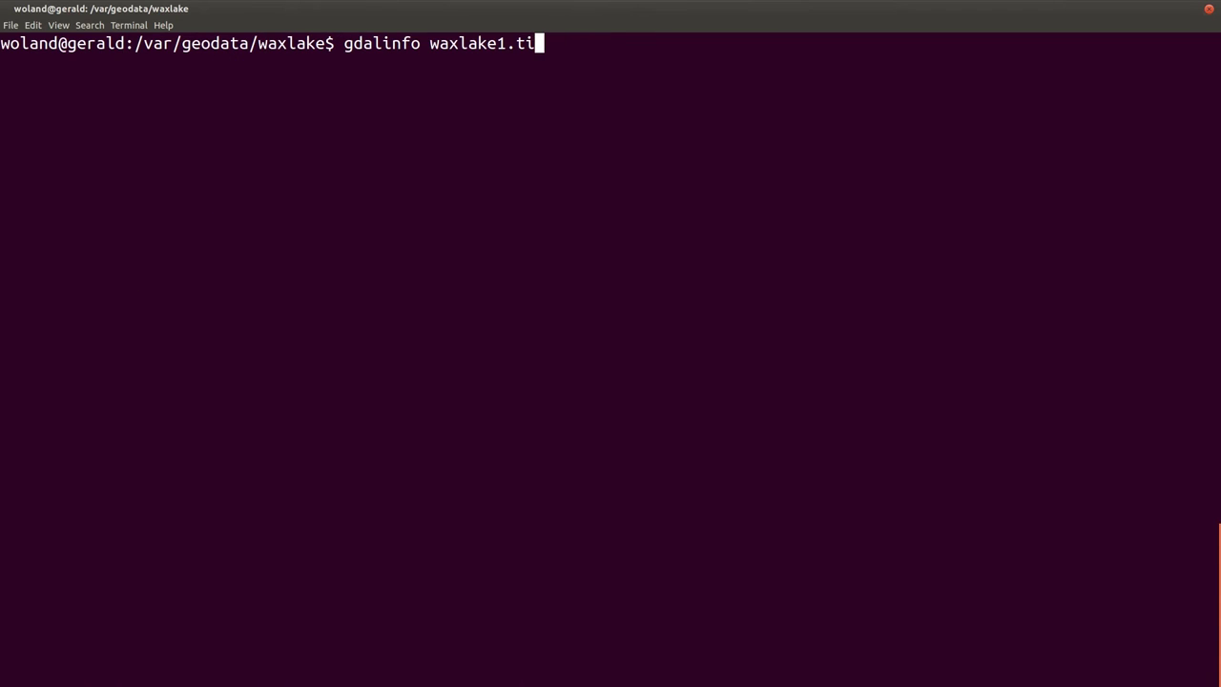
text(2)
key(Tab)
key(Return)
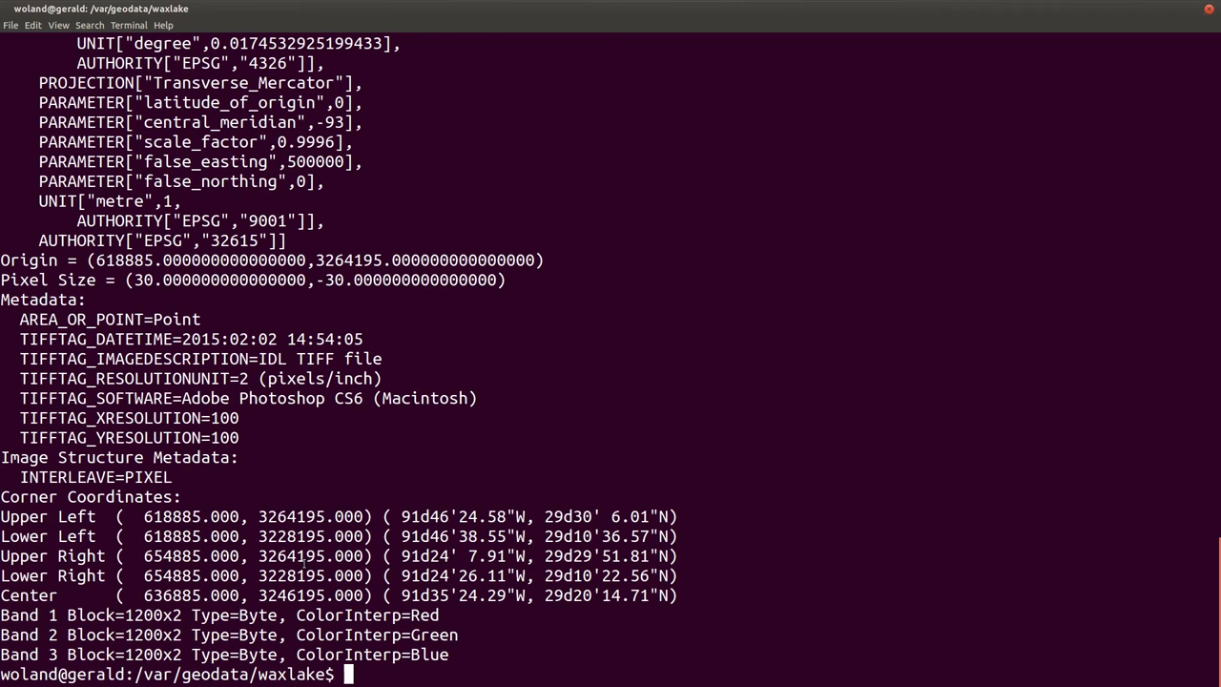
key(ctrl+l)
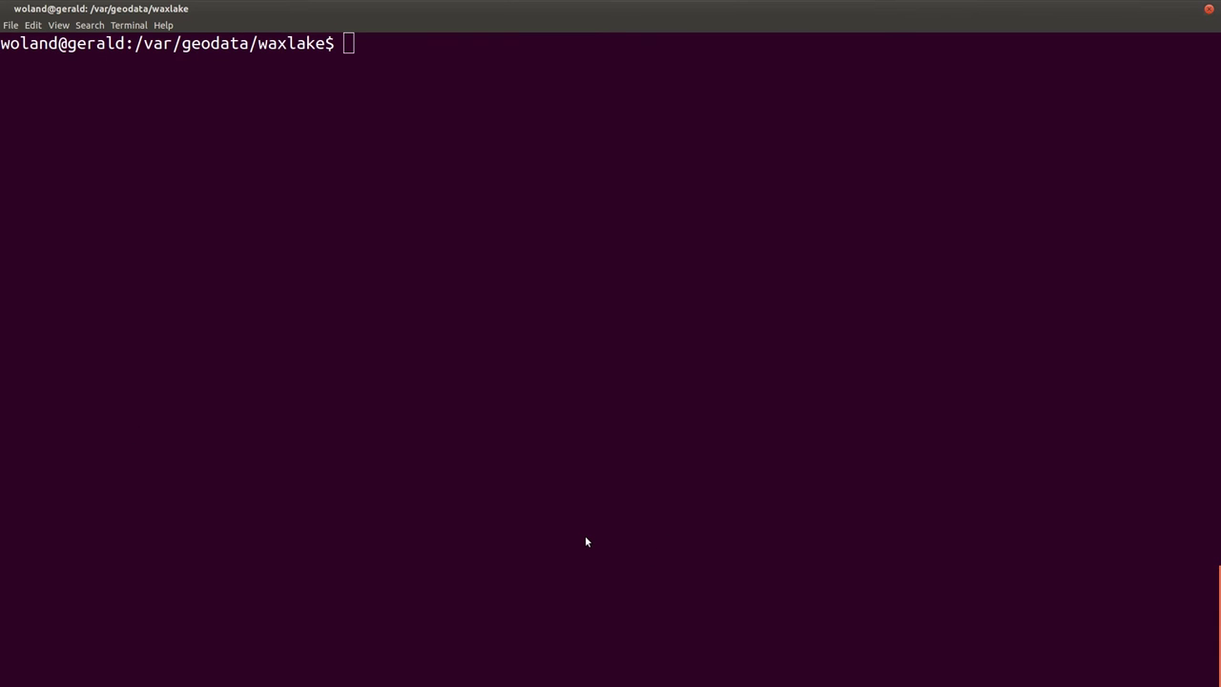
key(alt+Tab)
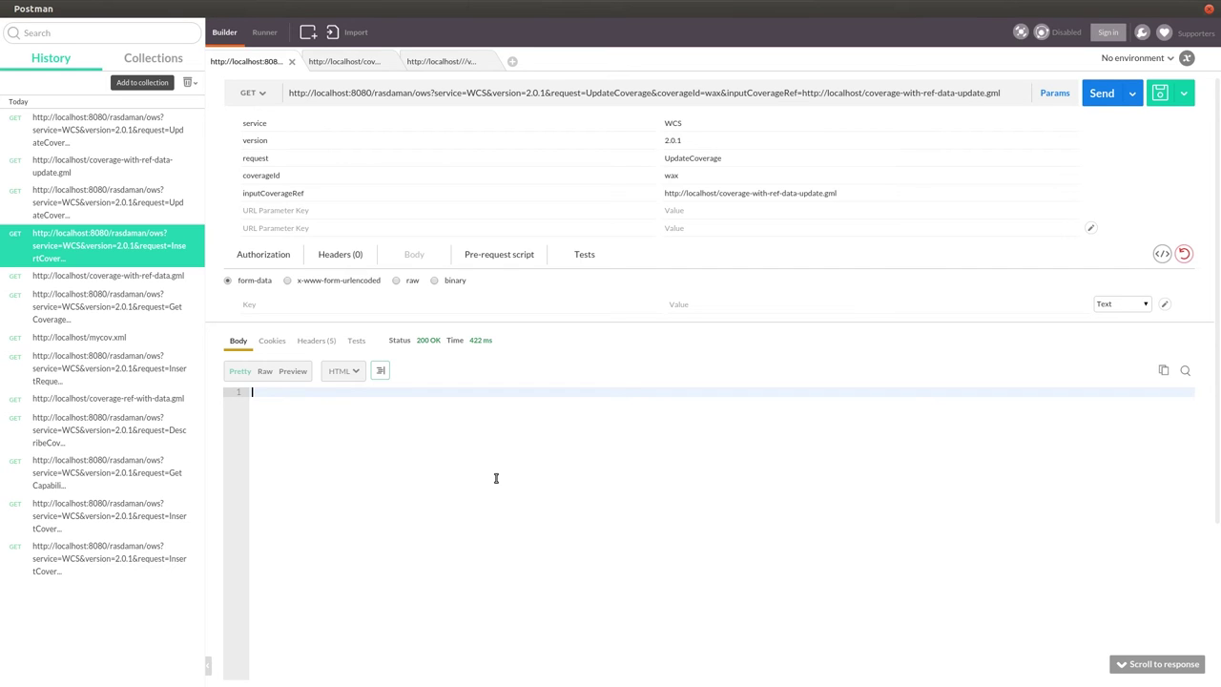
click(352, 60)
click(468, 92)
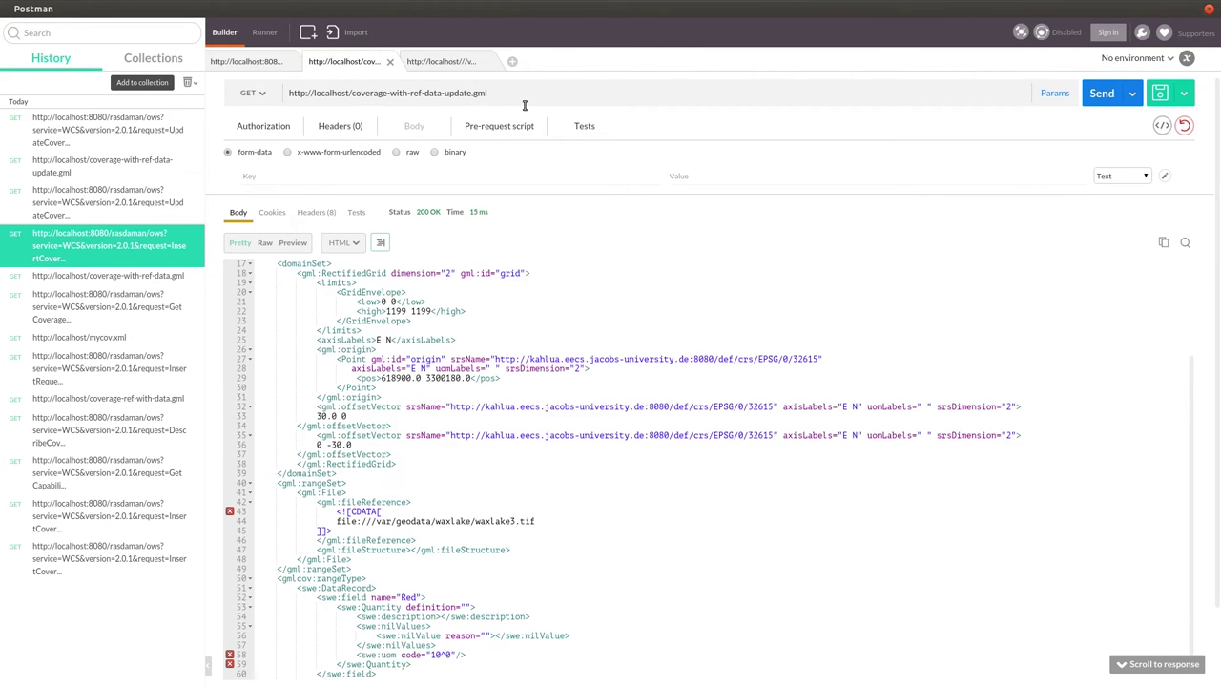
key(BackSpace)
key(BackSpace)
key(BackSpace)
key(BackSpace)
key(BackSpace)
key(BackSpace)
key(BackSpace)
key(BackSpace)
key(BackSpace)
key(BackSpace)
key(BackSpace)
key(BackSpace)
key(BackSpace)
key(BackSpace)
key(BackSpace)
key(BackSpace)
key(BackSpace)
key(BackSpace)
key(BackSpace)
key(BackSpace)
key(BackSpace)
key(BackSpace)
key(BackSpace)
key(BackSpace)
key(BackSpace)
text(wax1)
key(Return)
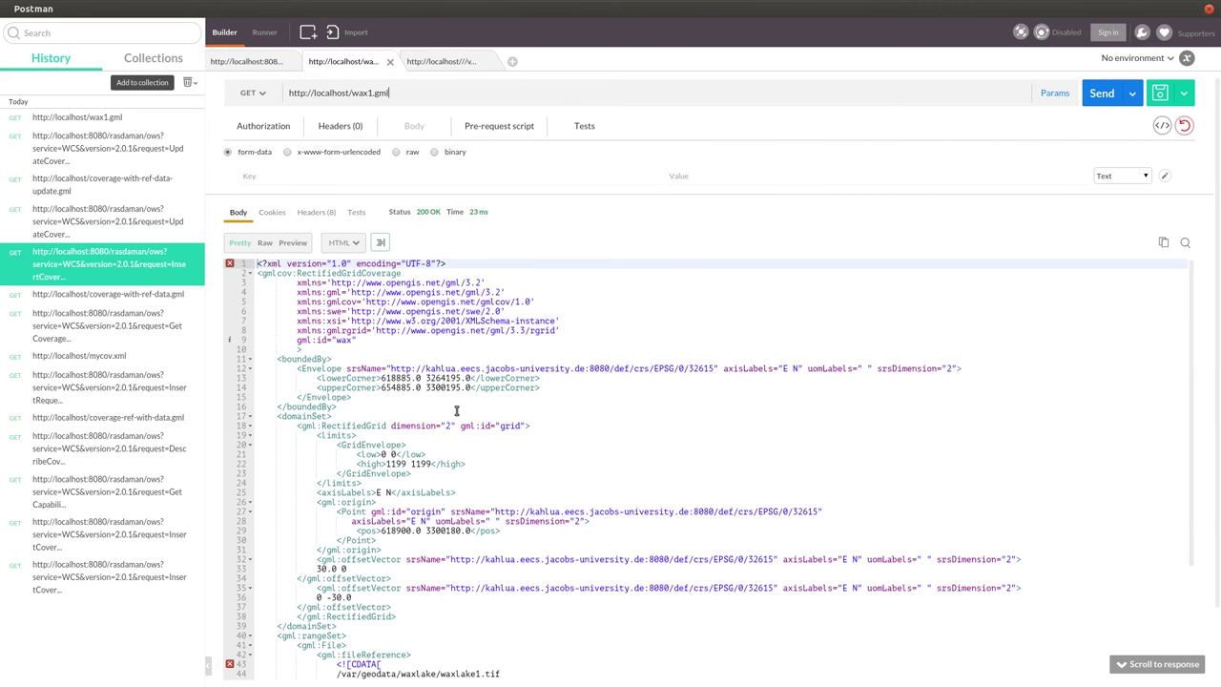
scroll(463, 389, down, 6)
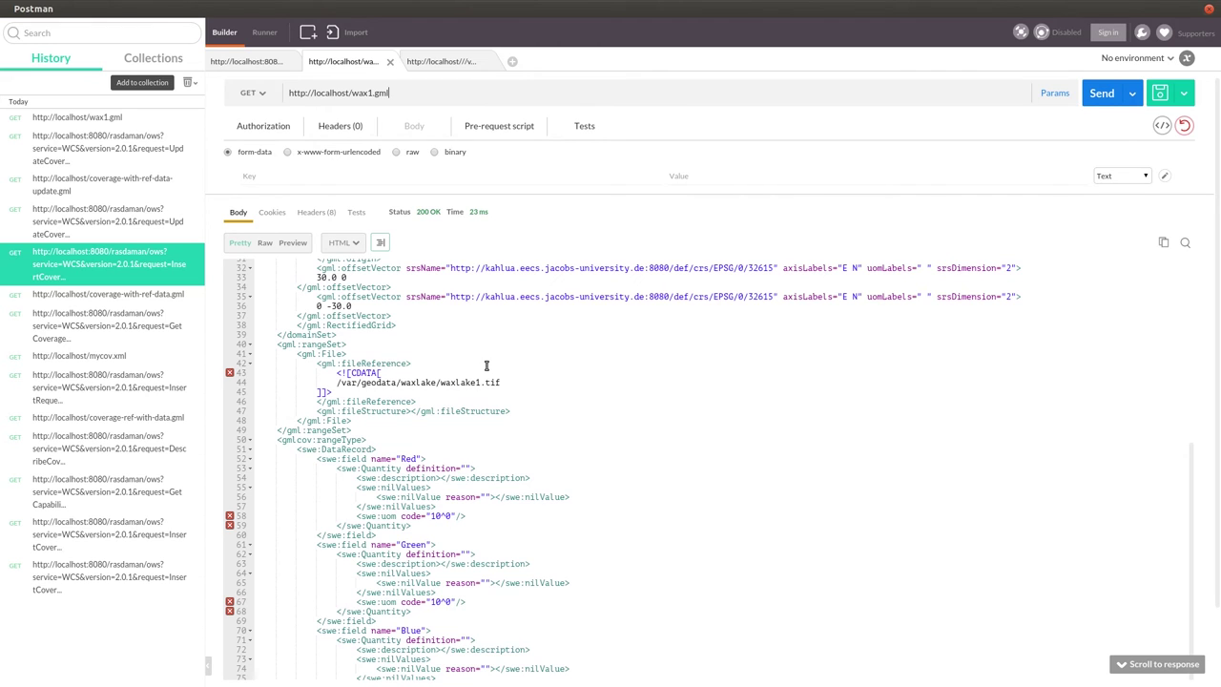
scroll(481, 388, up, 6)
scroll(481, 387, up, 1)
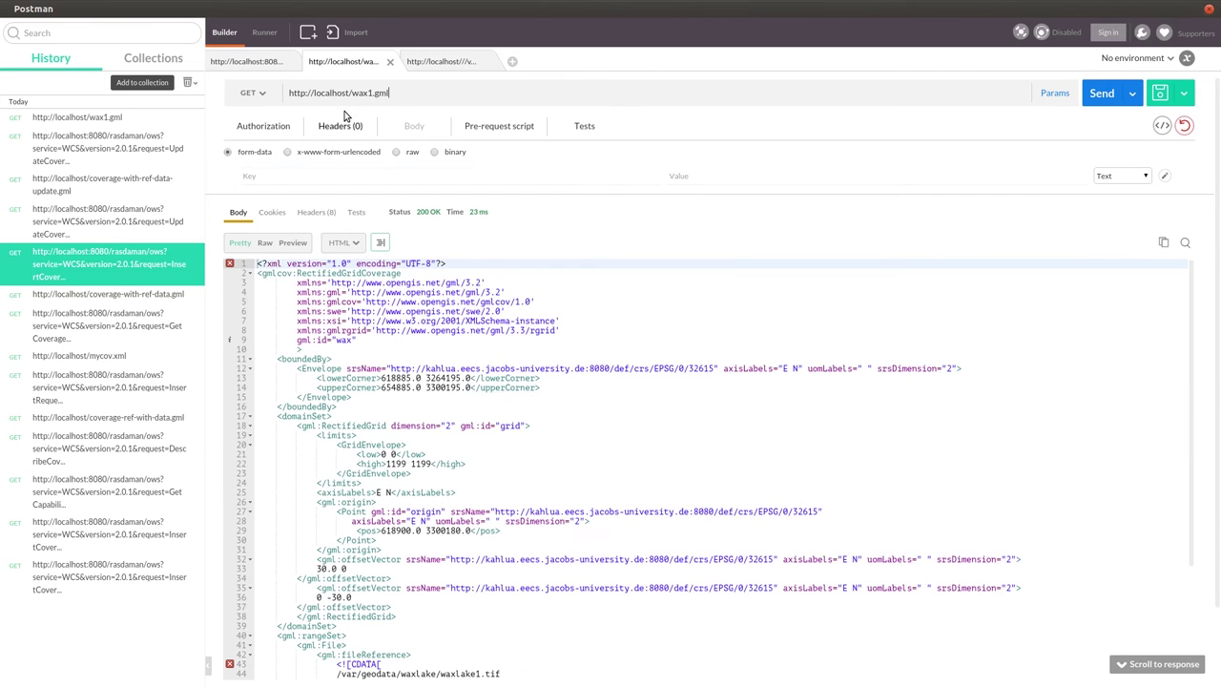
click(370, 88)
key(BackSpace)
text(2)
key(Return)
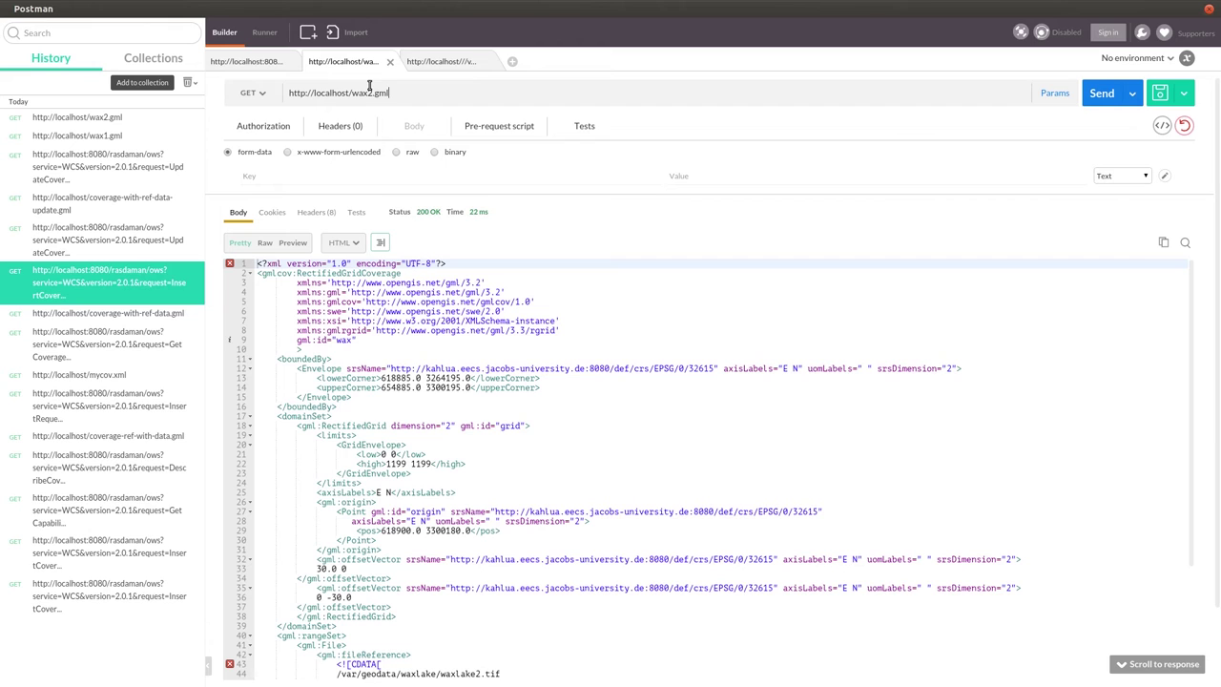
click(369, 86)
key(BackSpace)
text(3)
key(Return)
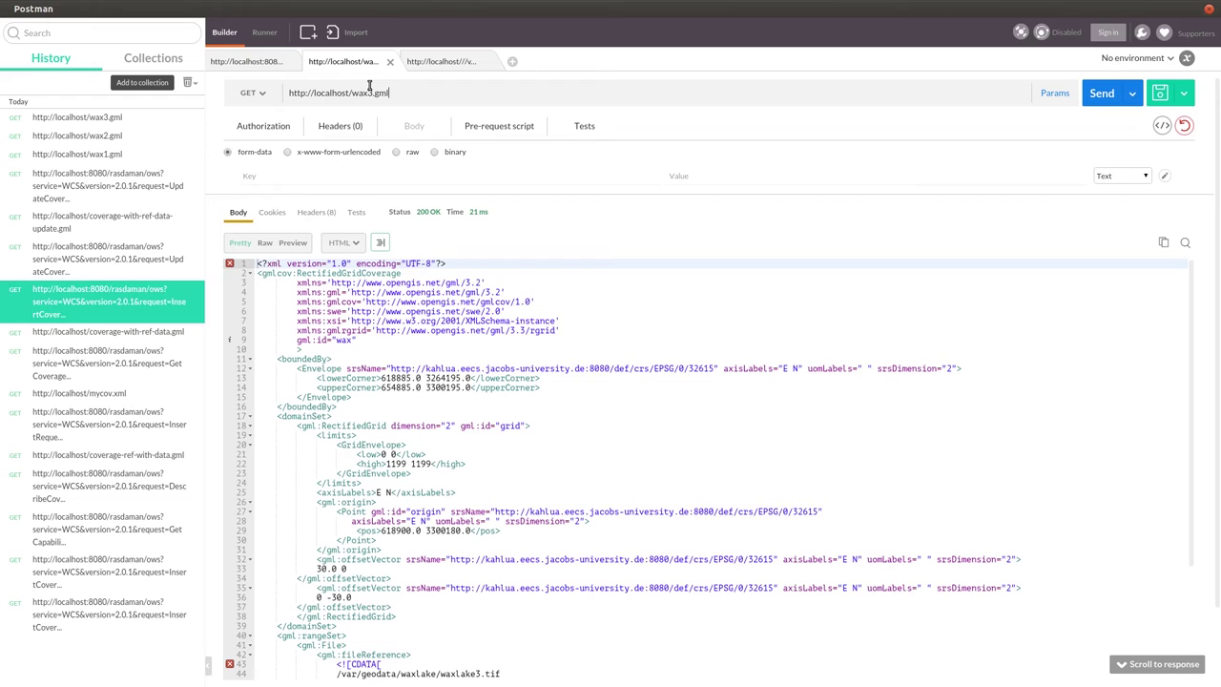
key(BackSpace)
key(Return)
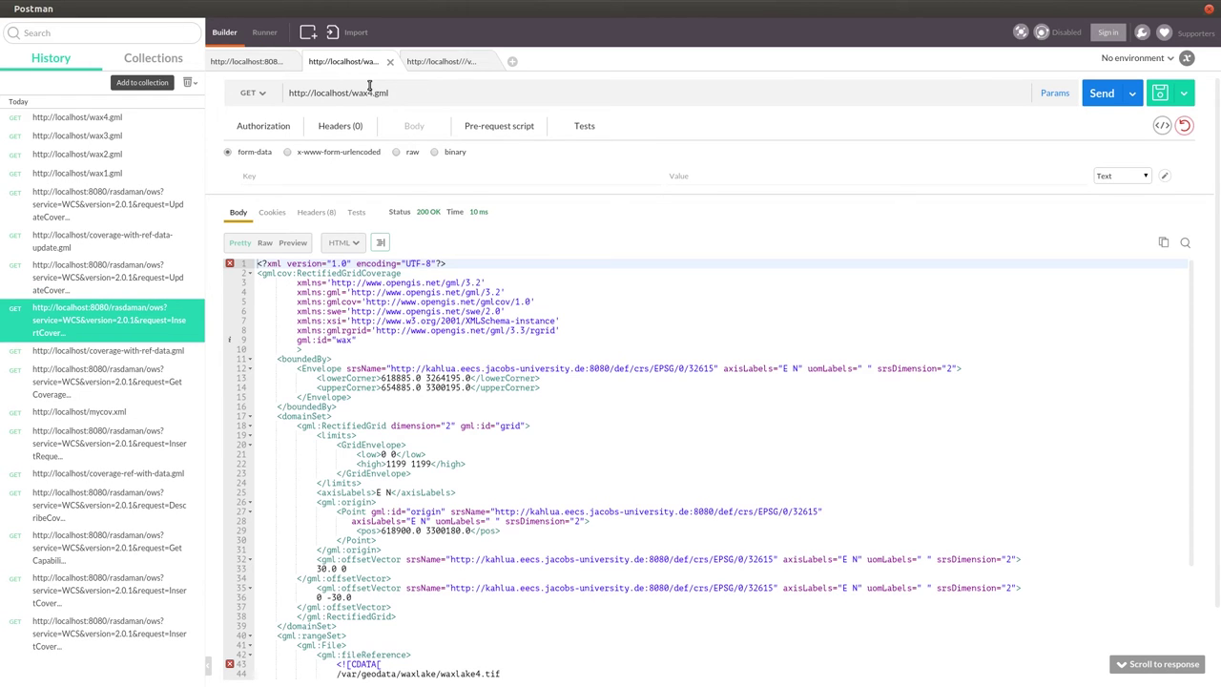
click(270, 61)
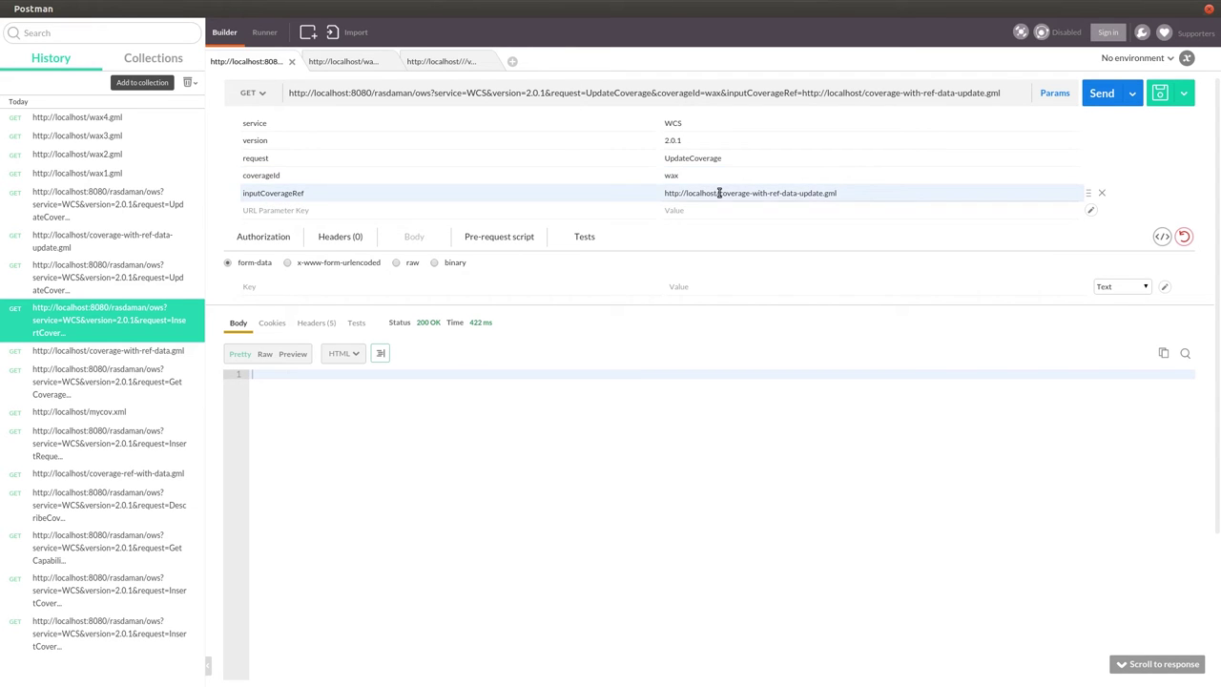
key(ctrl+shift+Left)
key(ctrl+shift+Left)
key(ctrl+shift+Left)
key(ctrl+shift+Left)
key(ctrl+shift+Left)
key(ctrl+shift+Left)
key(ctrl+shift+Left)
key(shift+Right)
key(shift+Right)
key(shift+Right)
key(shift+Right)
key(shift+Right)
key(shift+Right)
key(shift+Right)
key(shift+Right)
key(shift+Right)
key(shift+Right)
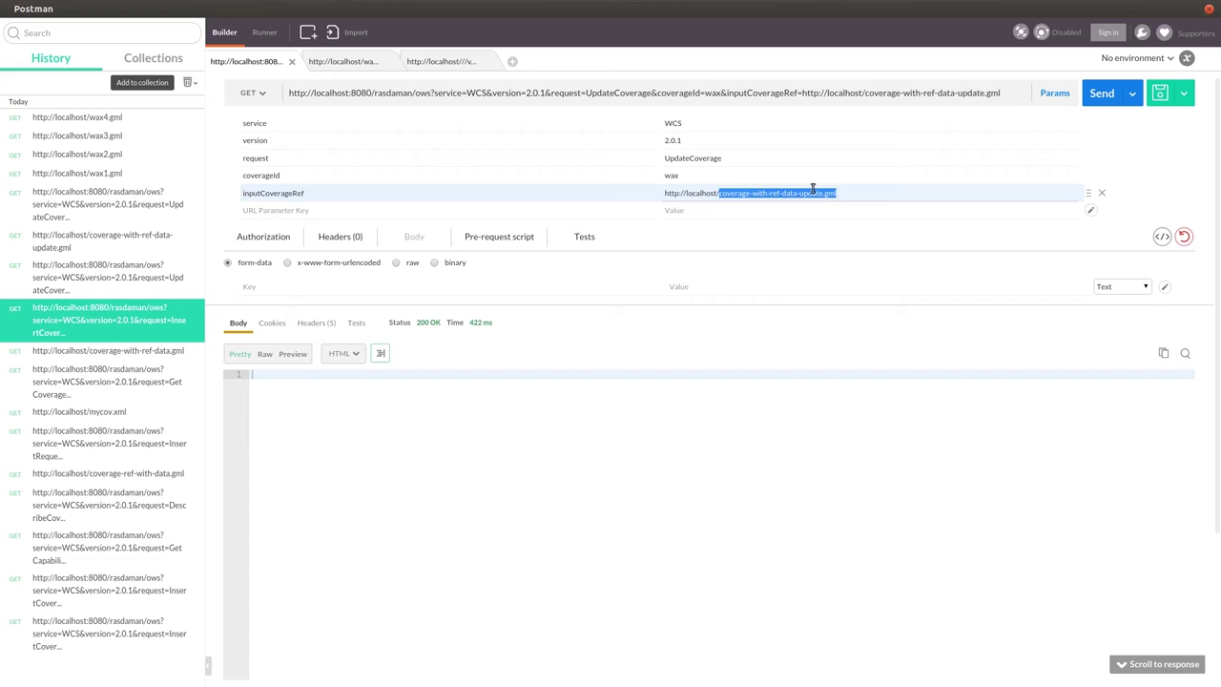
text(wax)
text(1)
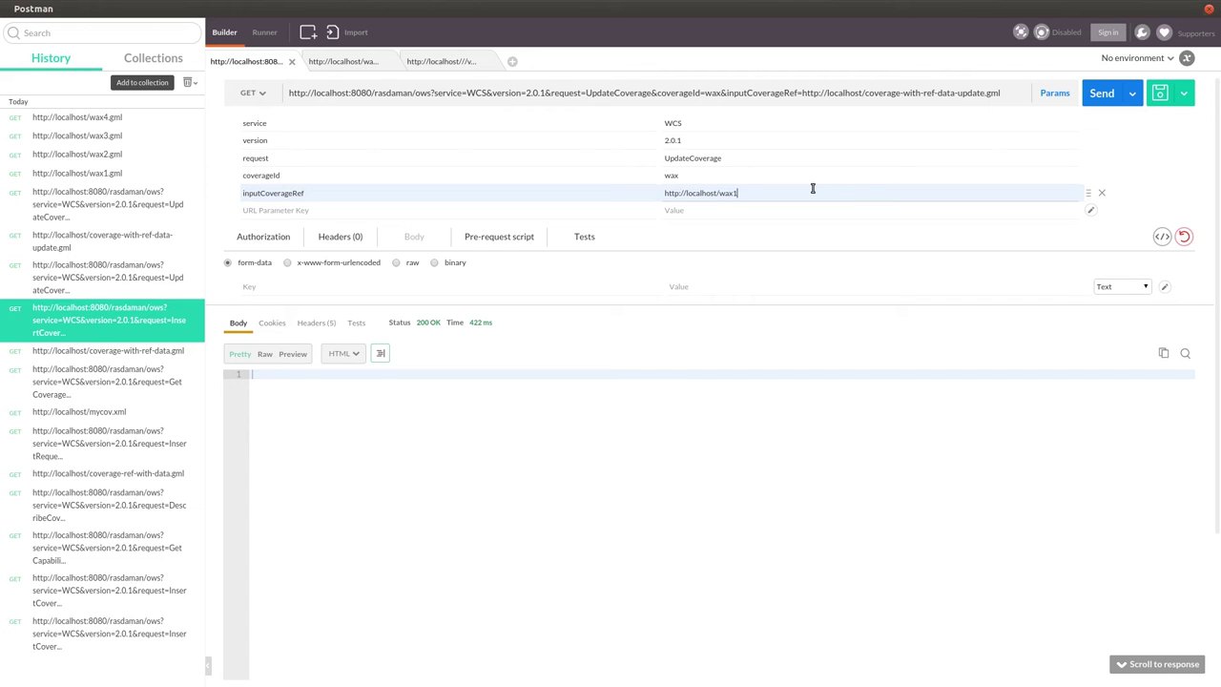
text(.gml)
key(Tab)
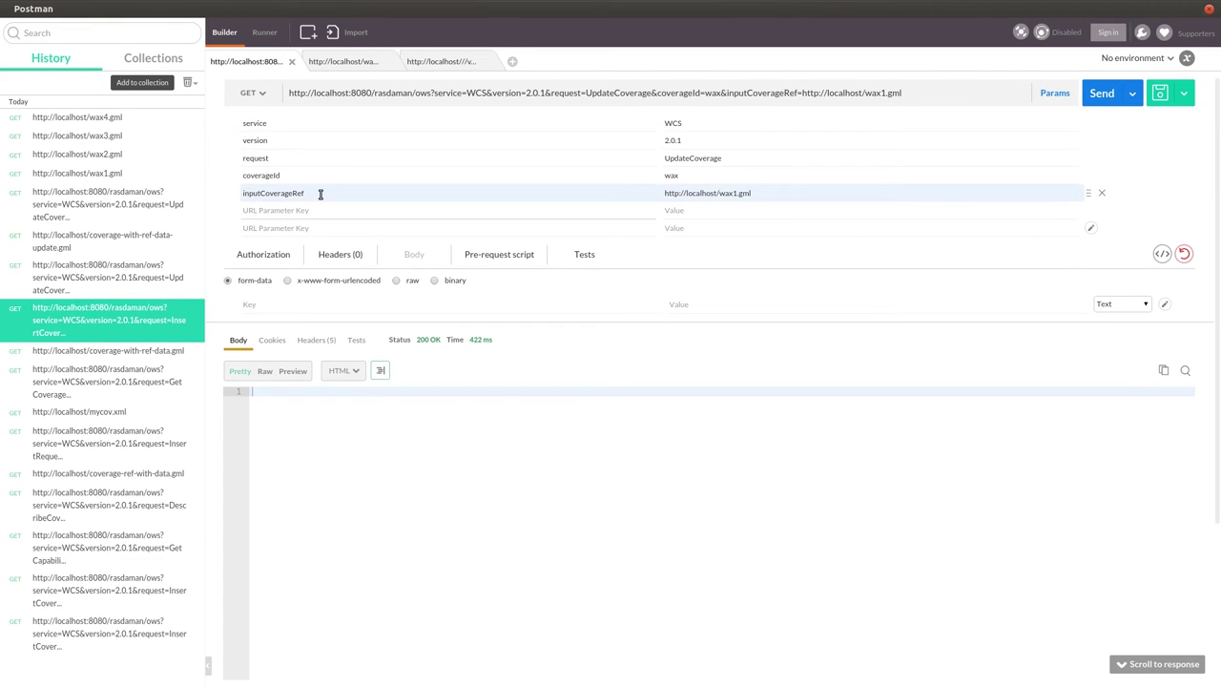
Step: Add a URL parameter with the key subset to the UpdateCoverage request
text(subset)
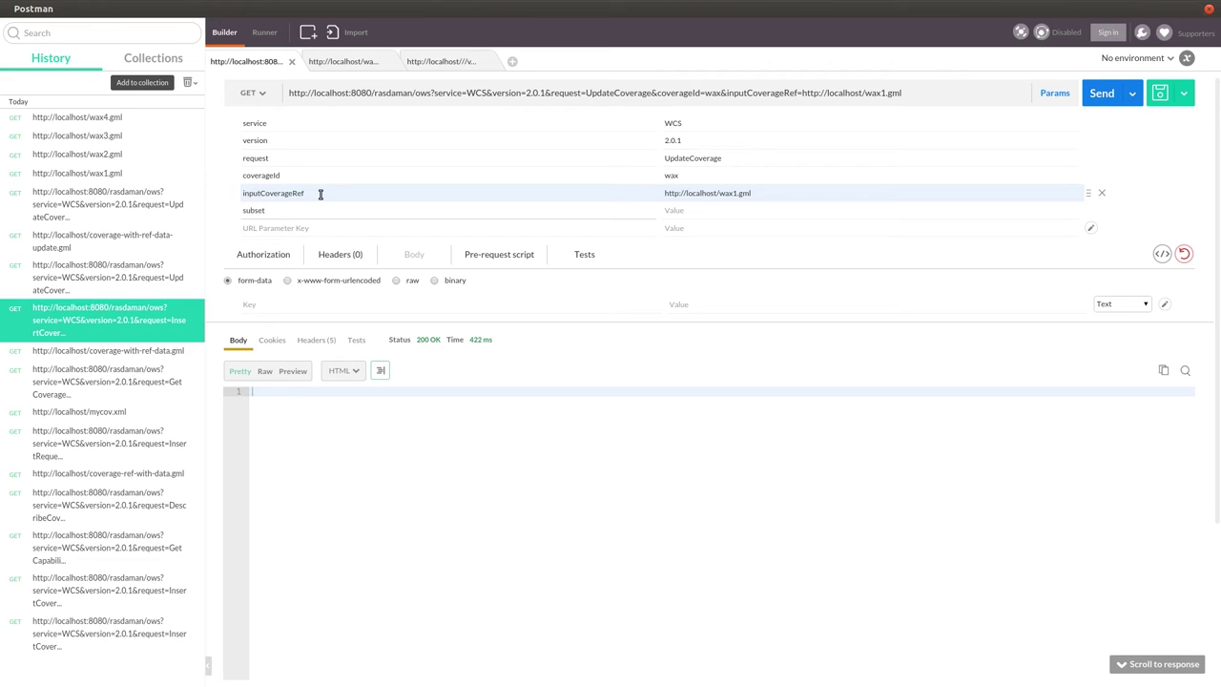